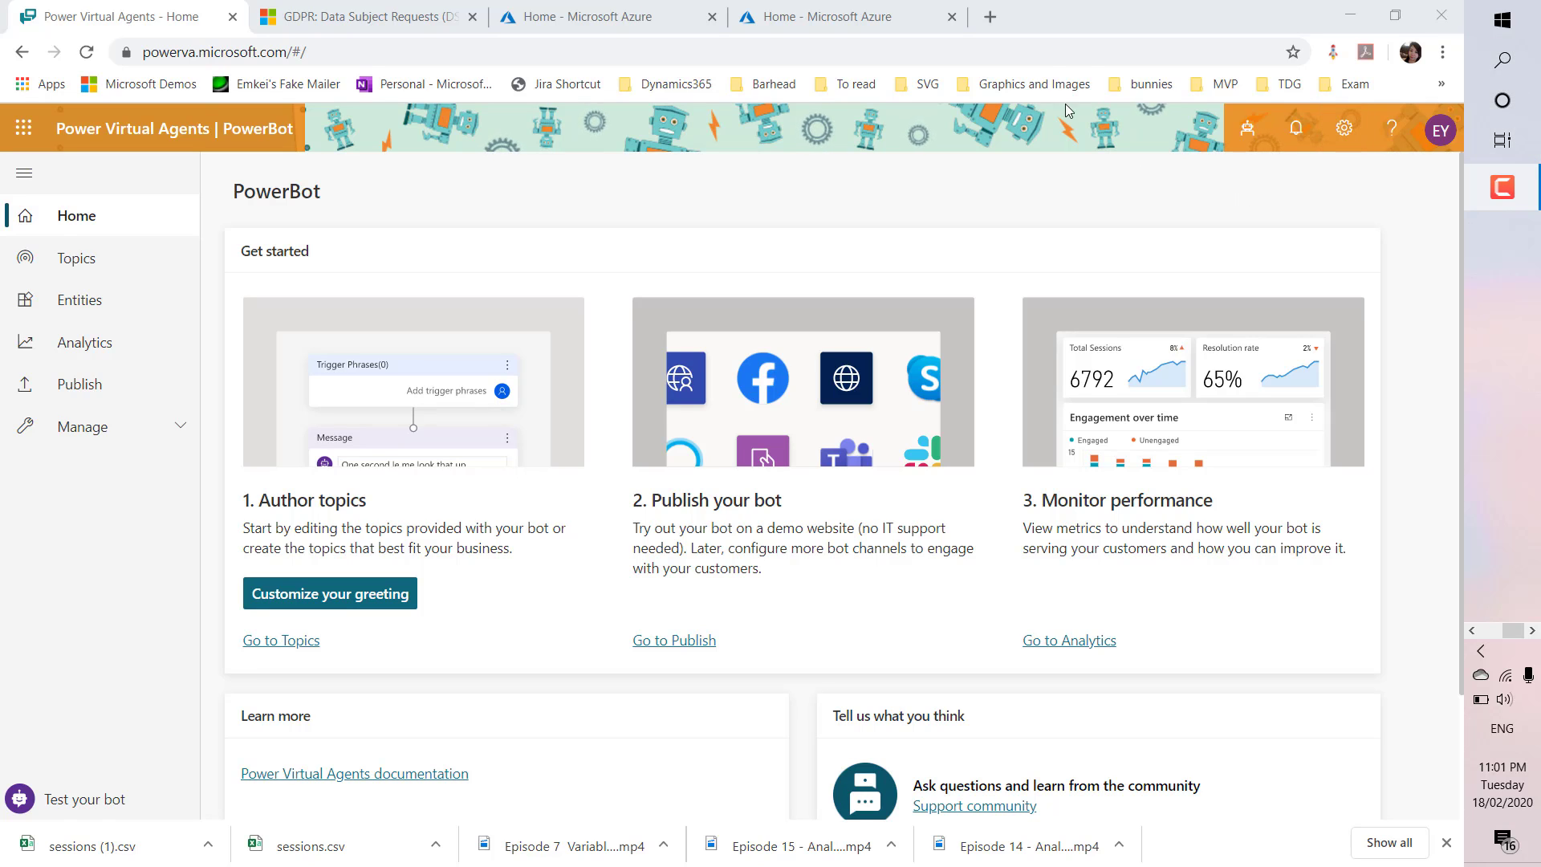
Open the Power Apps site (make) in a new tab, signed in with the work account
left_click(990, 16)
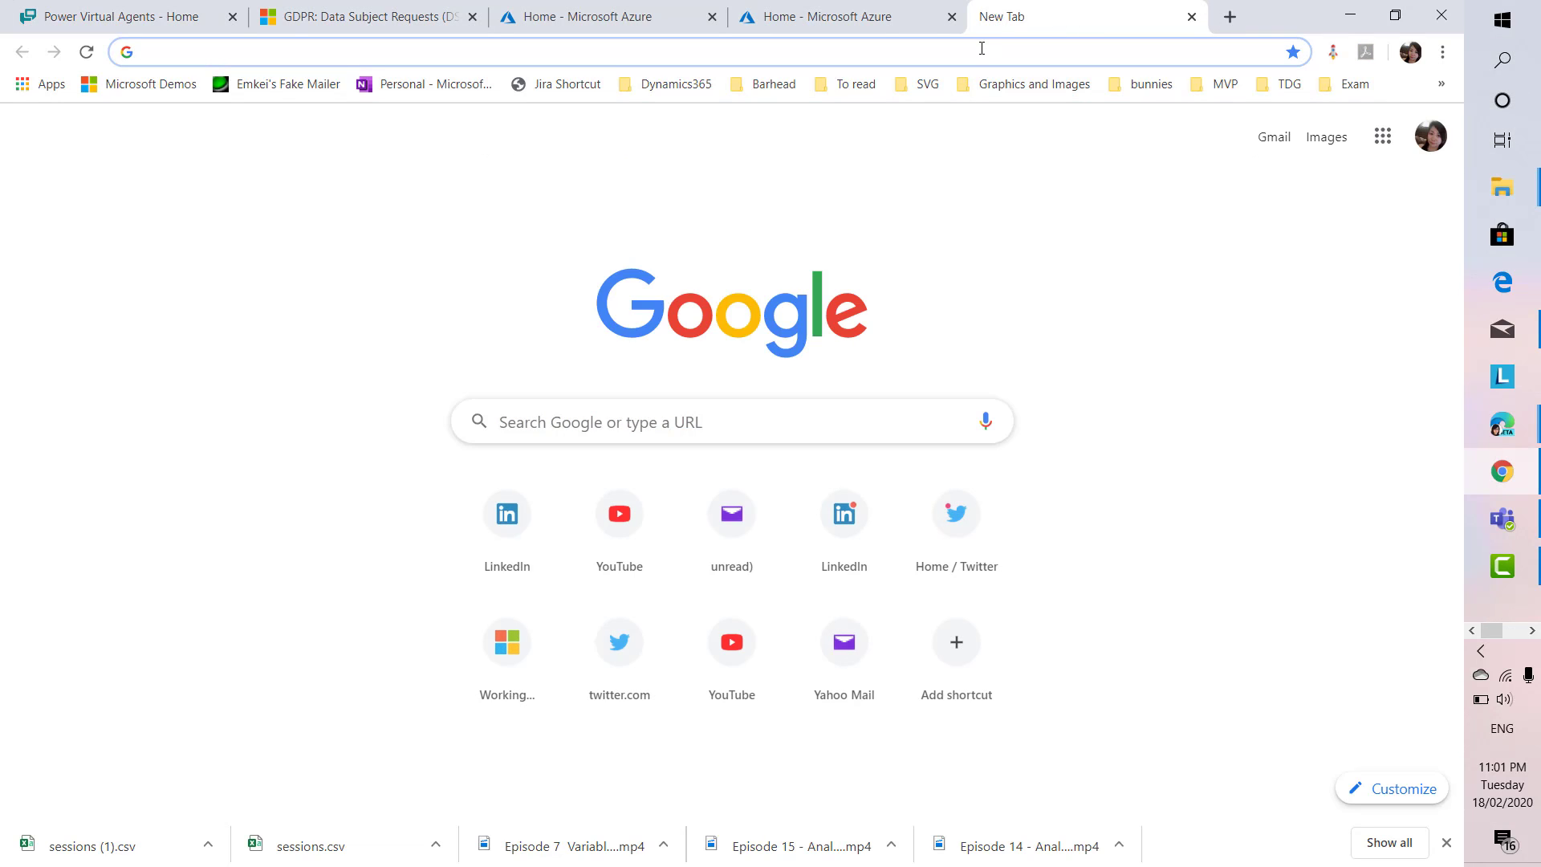
type("make.powerapps.com")
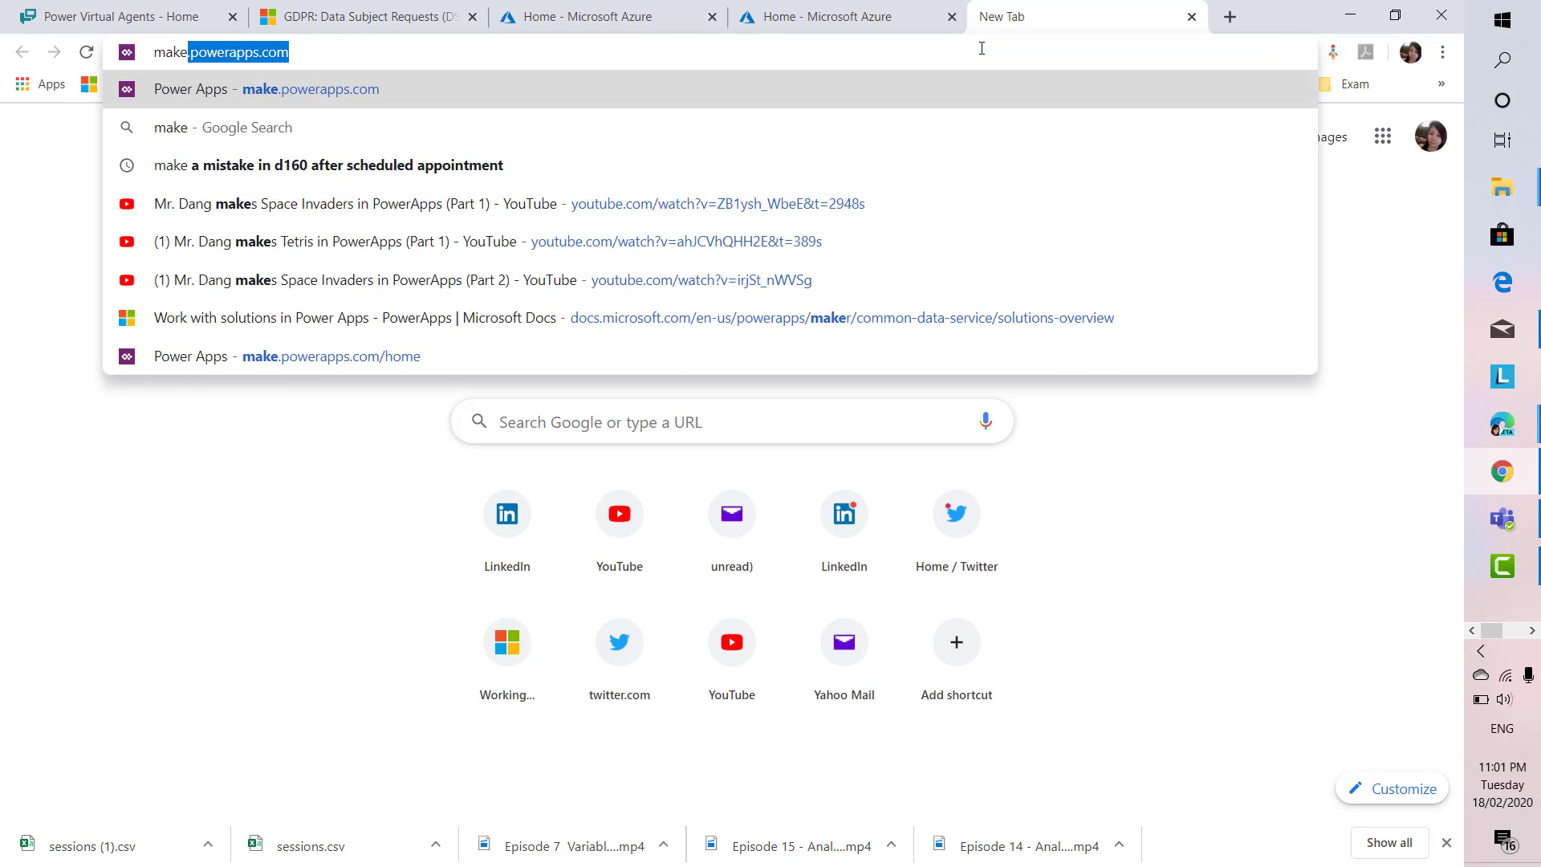
key("Return")
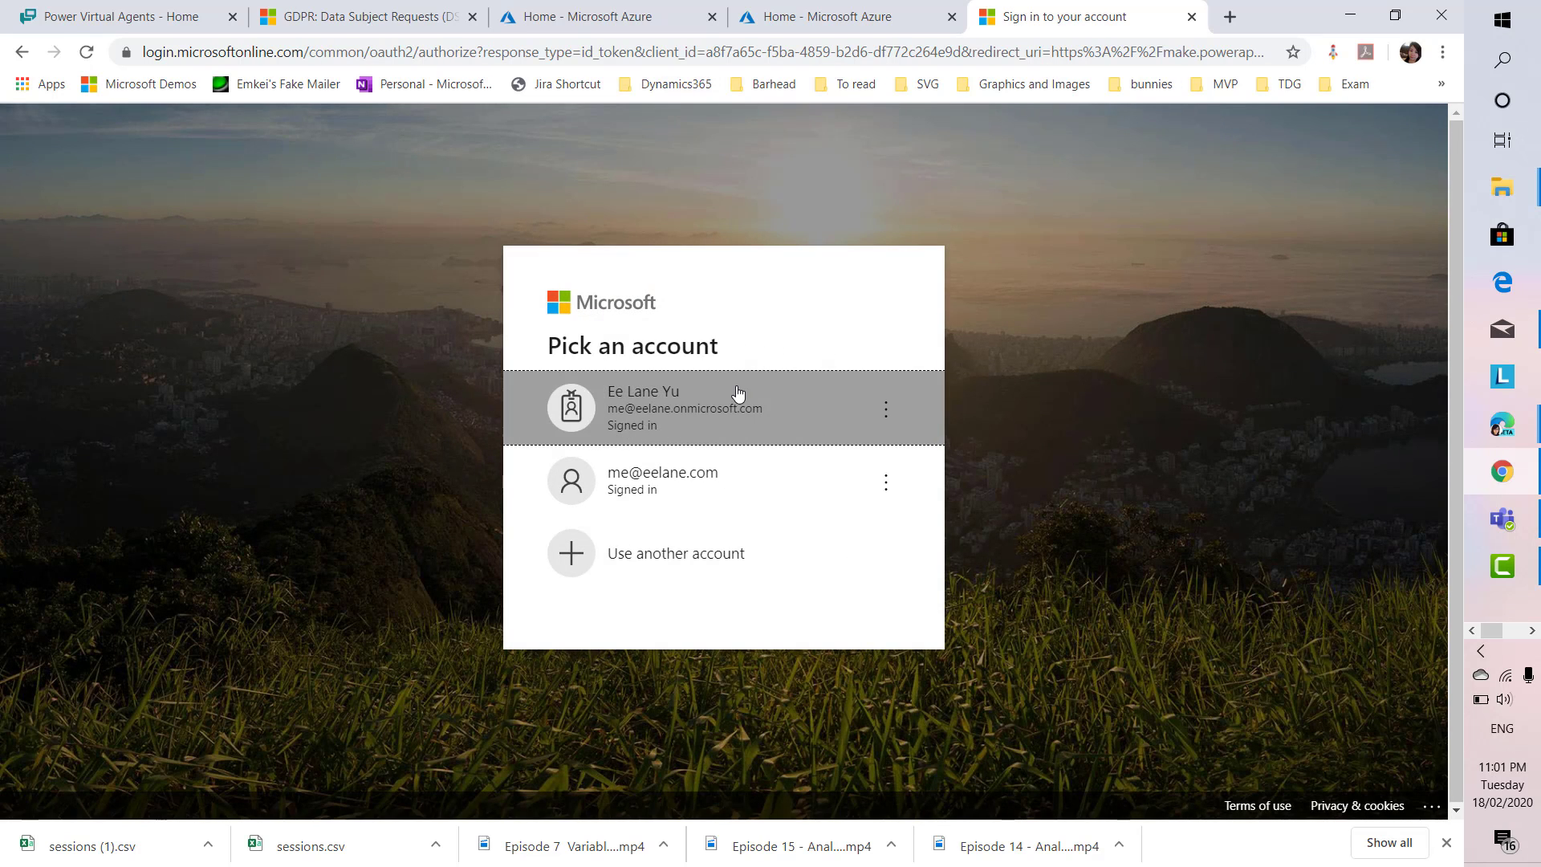
left_click(734, 397)
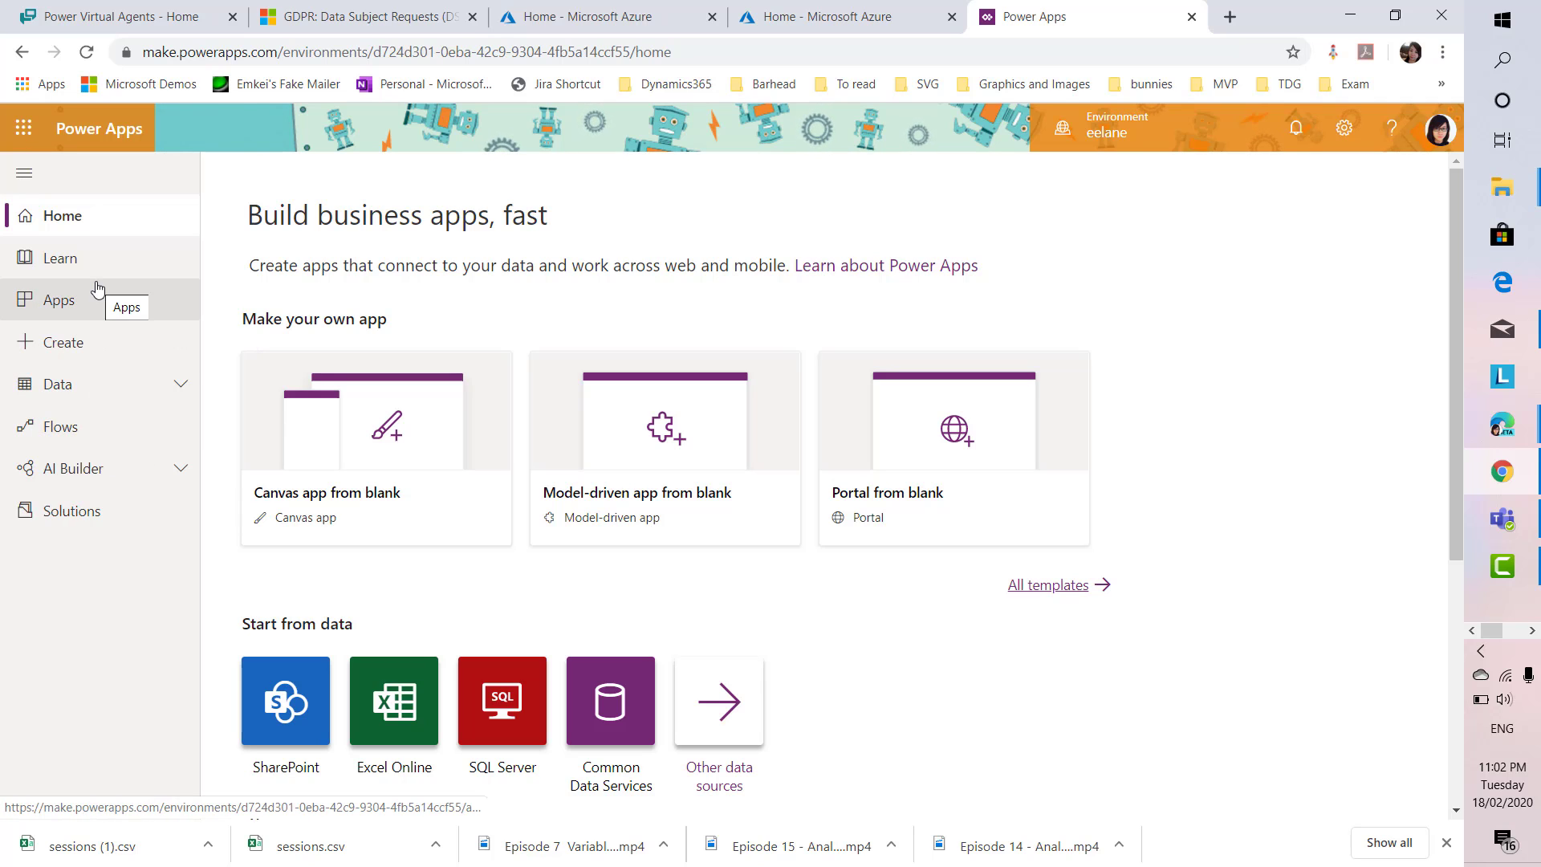
Go to Data > Entities and try searching the default entity list for bot
left_click(178, 396)
left_click(101, 443)
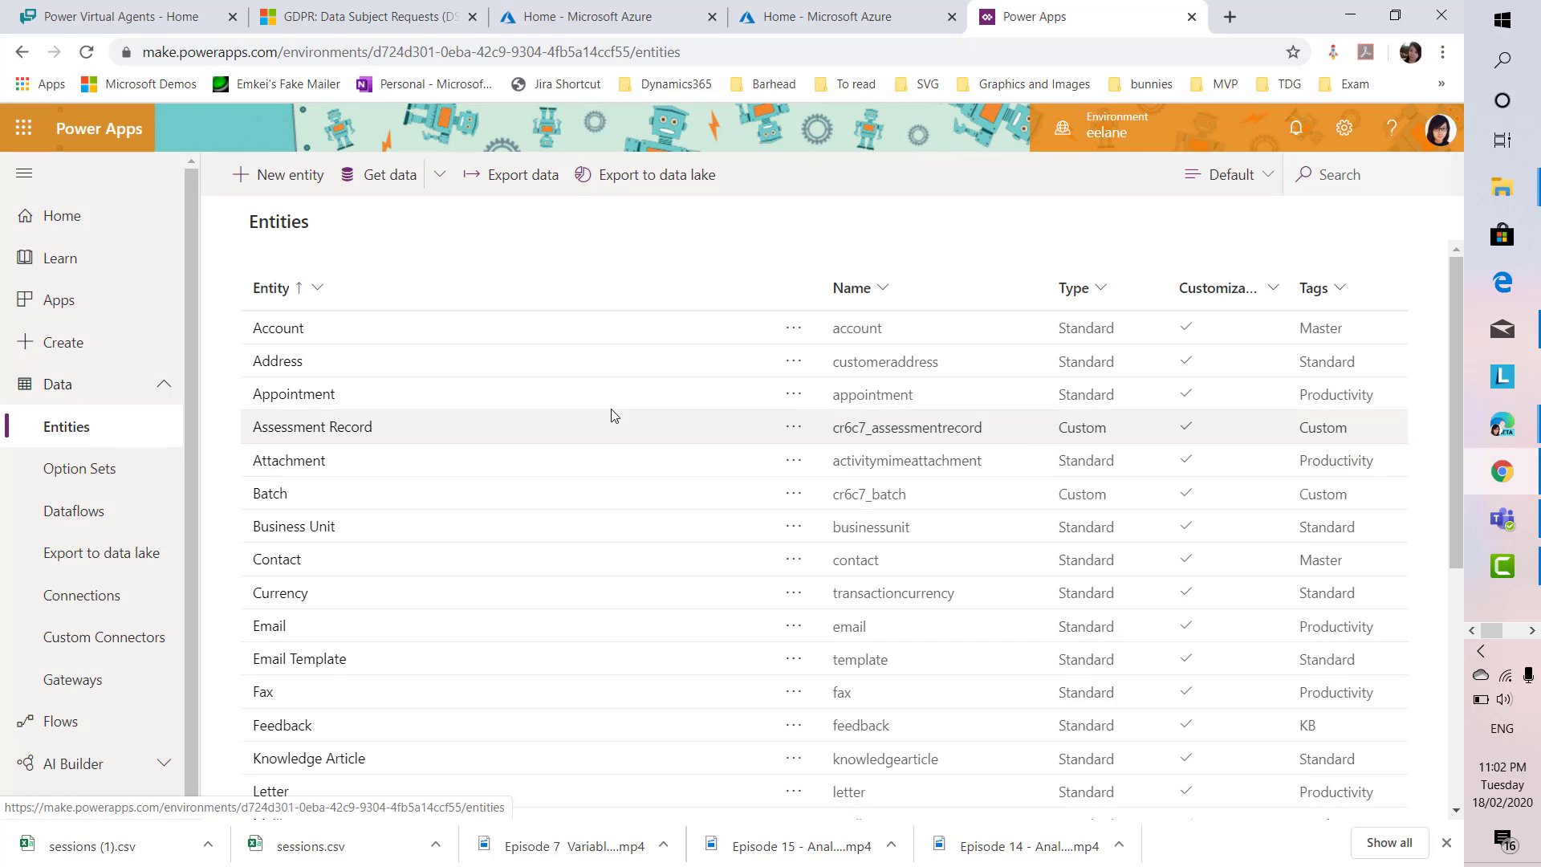
left_click(1328, 178)
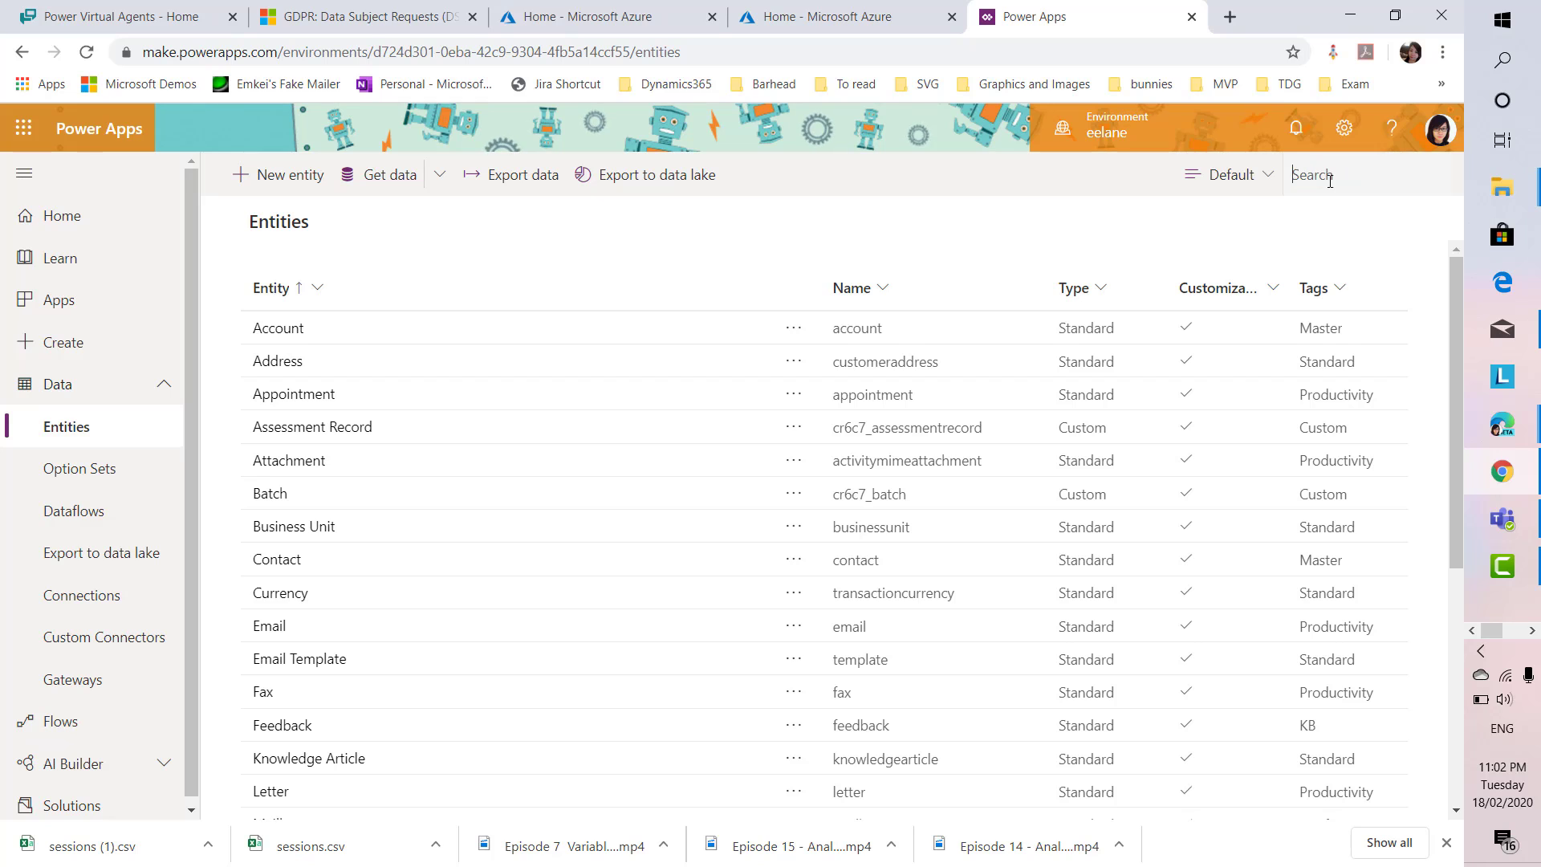
type("bot")
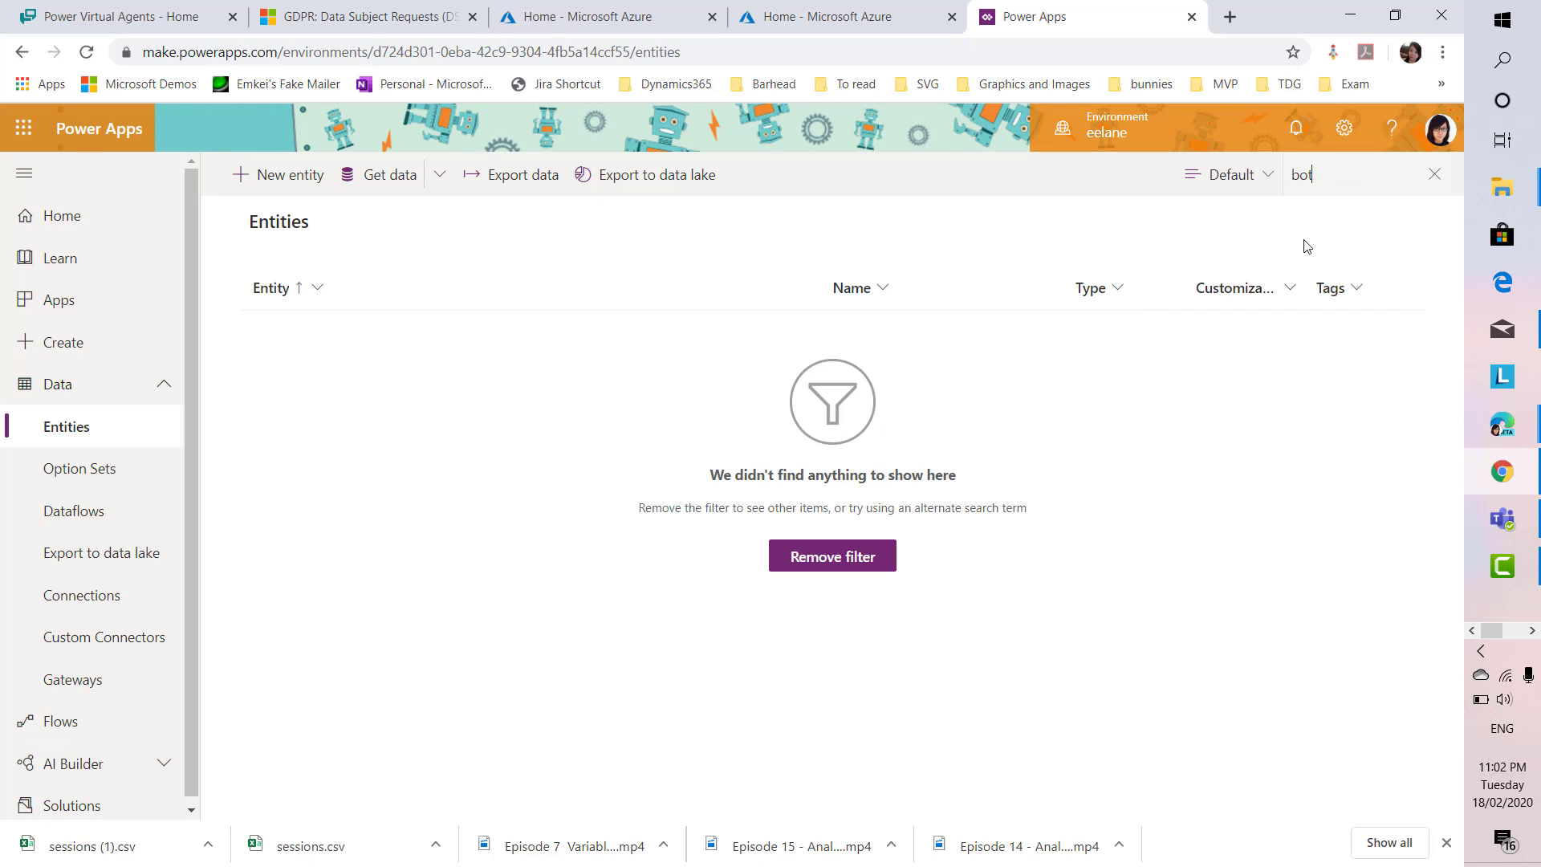
left_click(1436, 175)
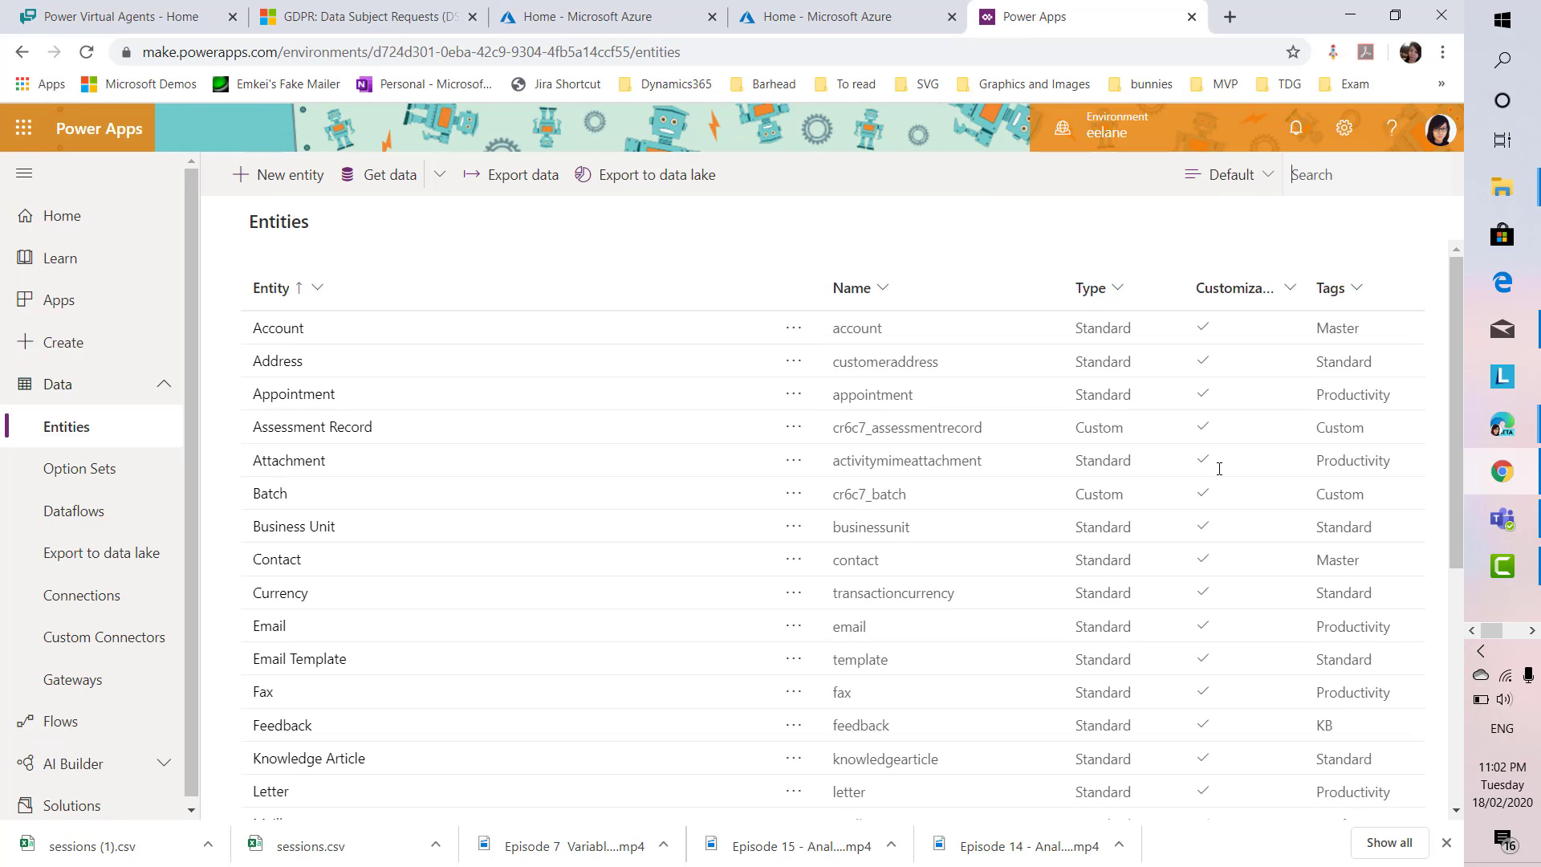
Switch the entity view to All, search for bot and open BotContent
left_click(1231, 175)
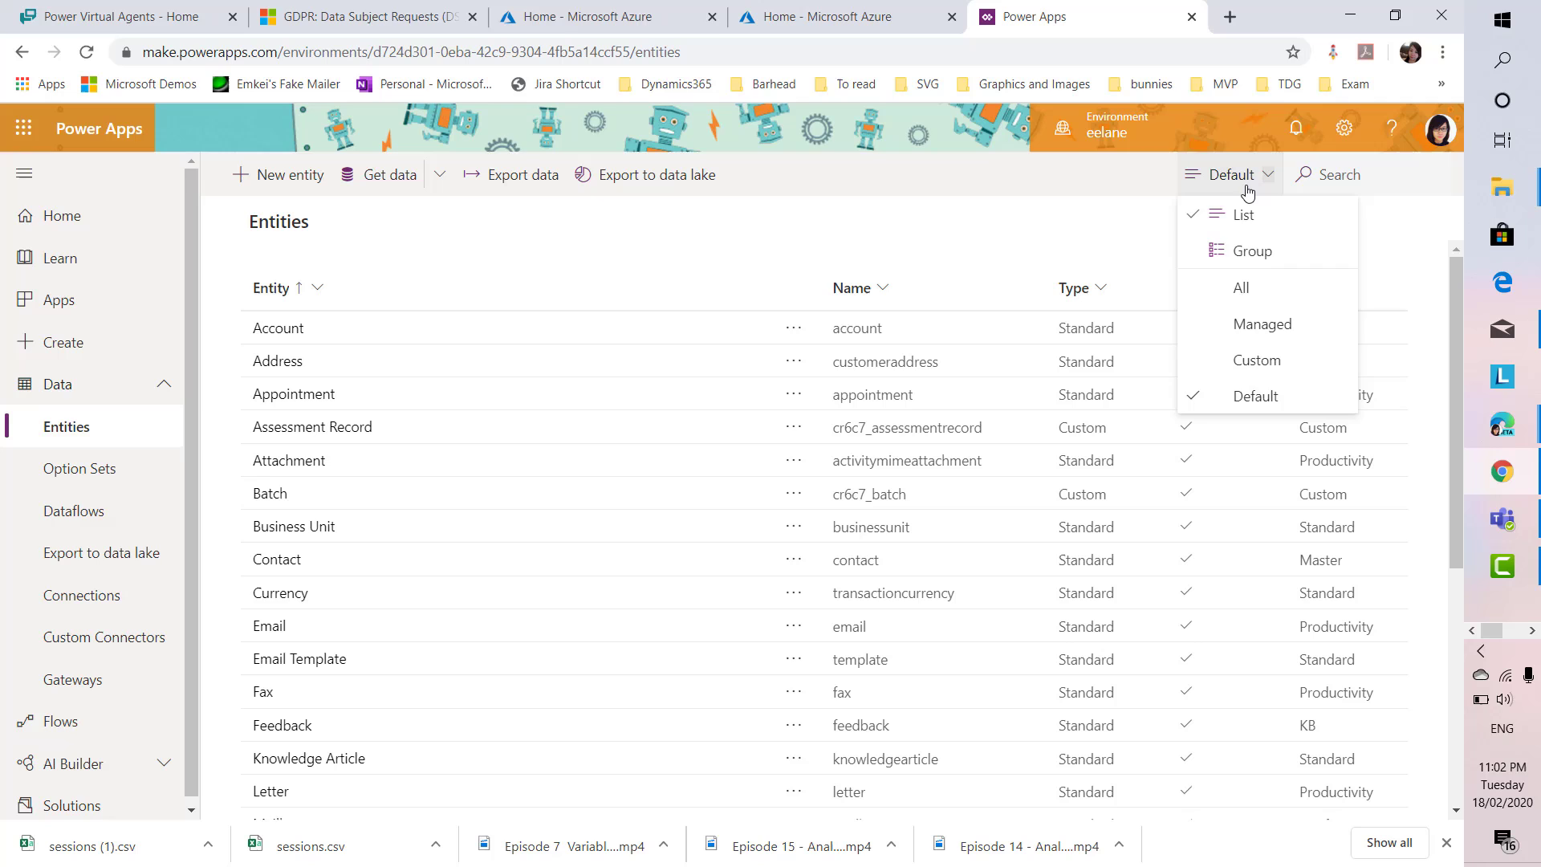
left_click(1247, 286)
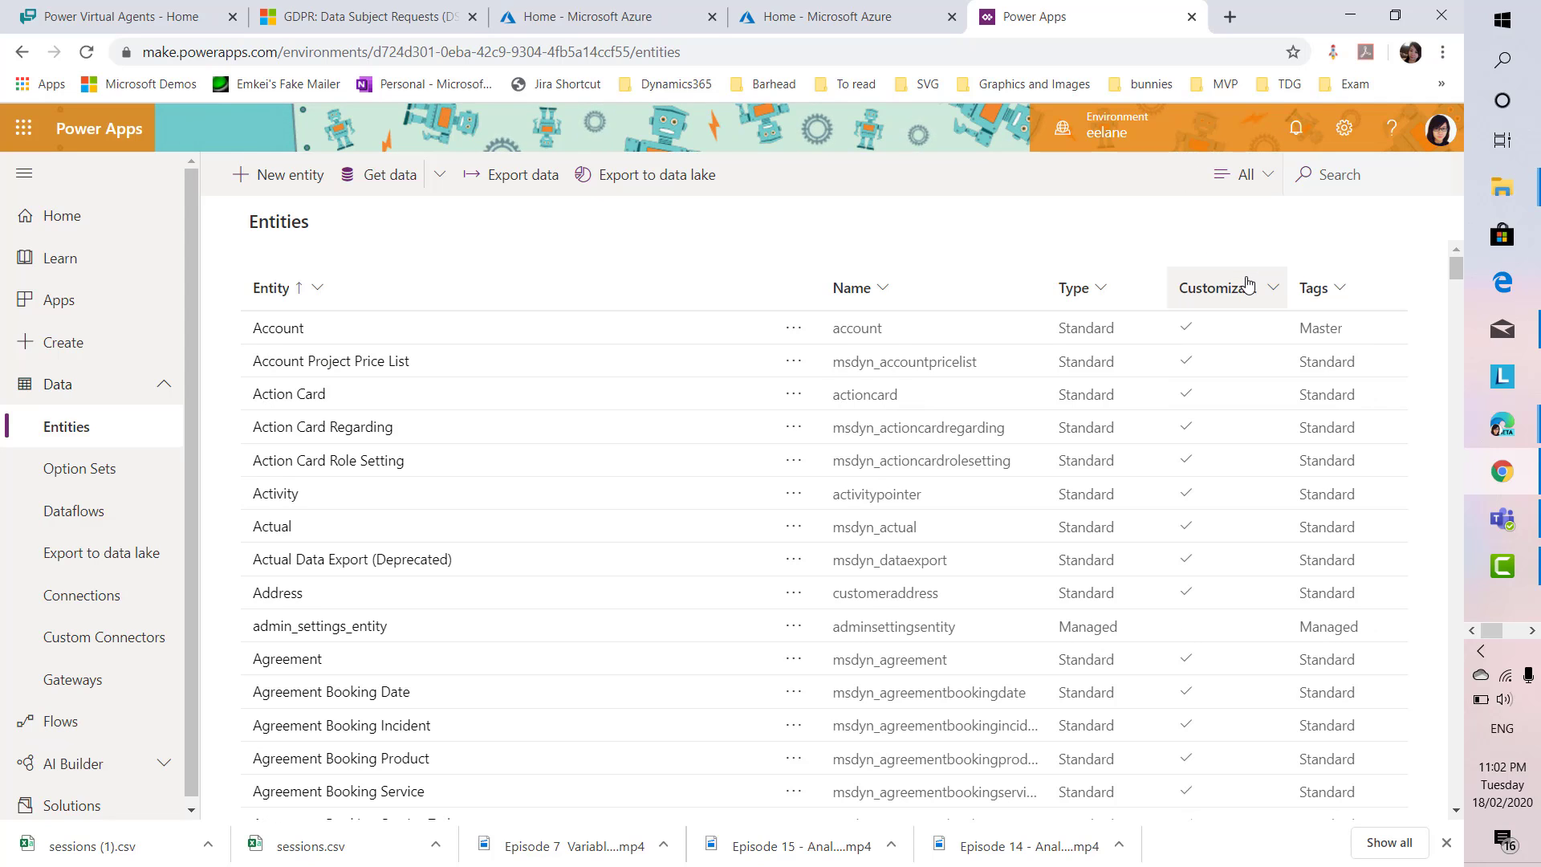
left_click(1350, 171)
type("bot")
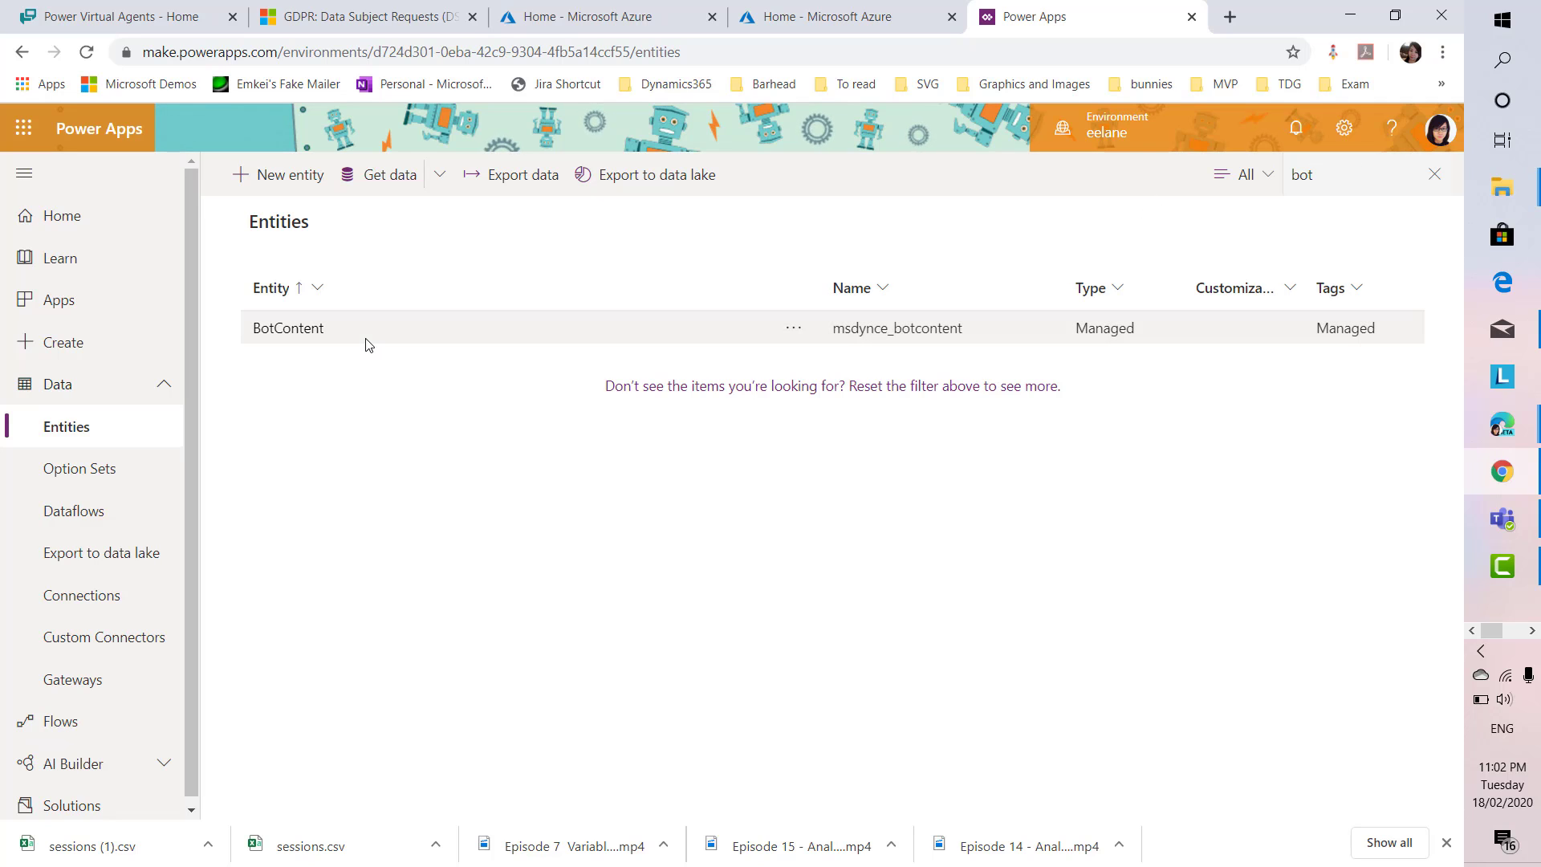
left_click(367, 341)
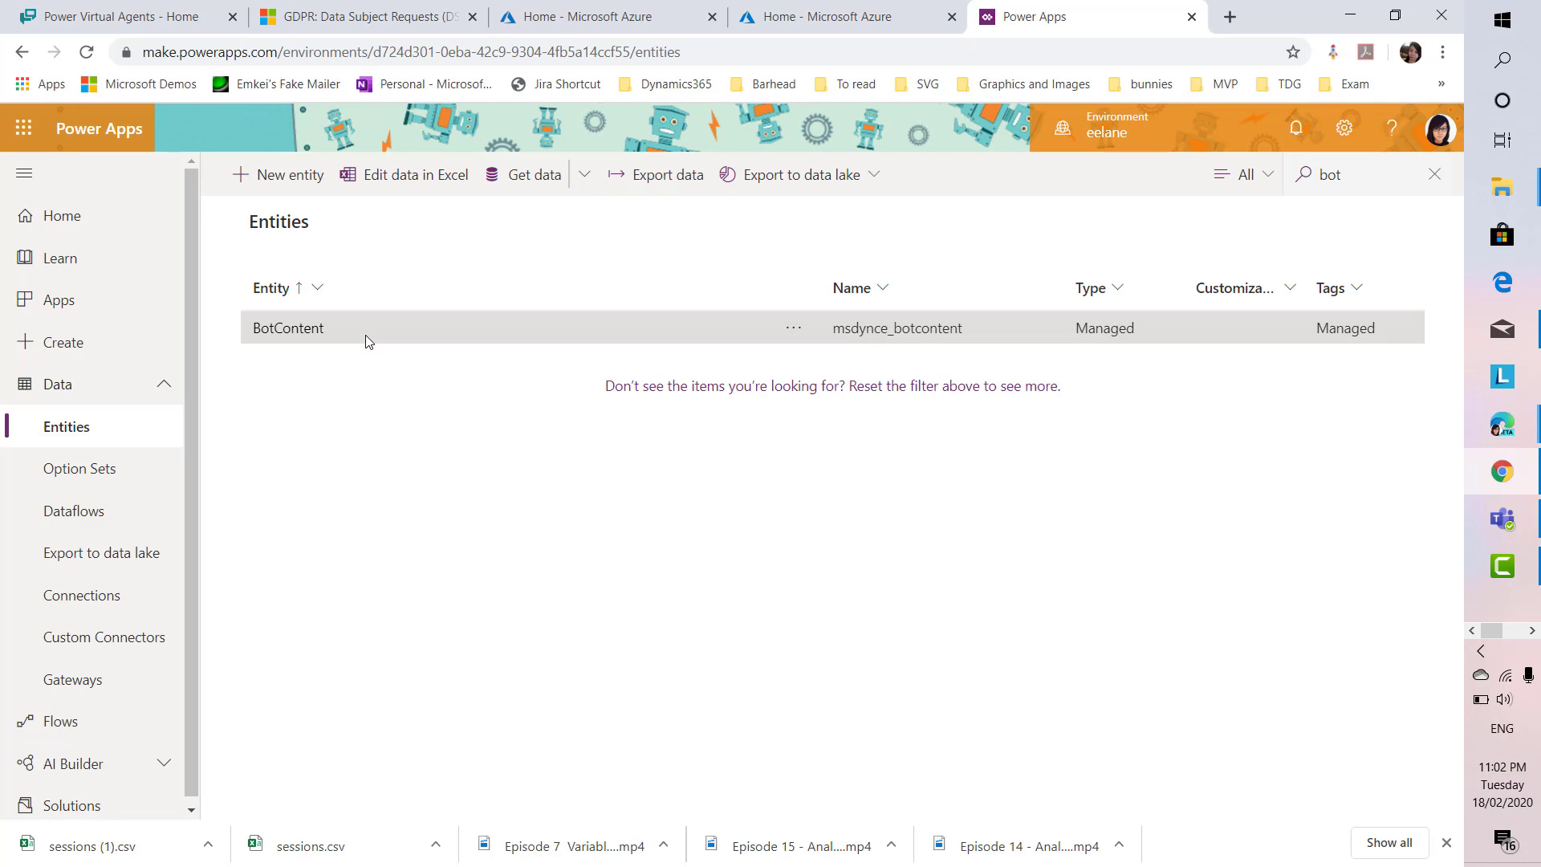
Export the BotContent entity's data and download the exported file
left_click(671, 178)
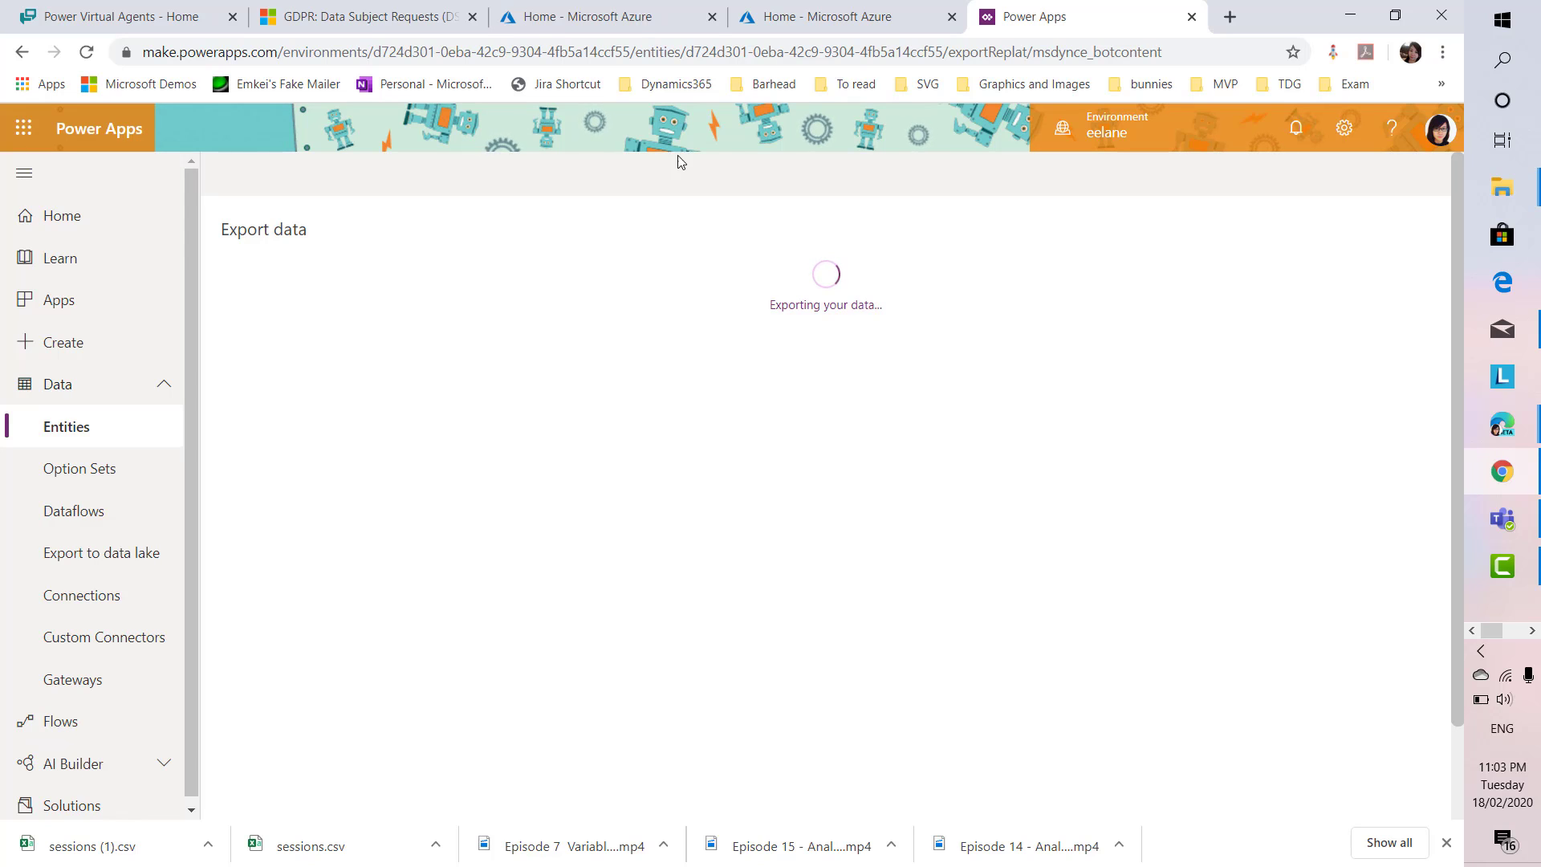
left_click(1446, 843)
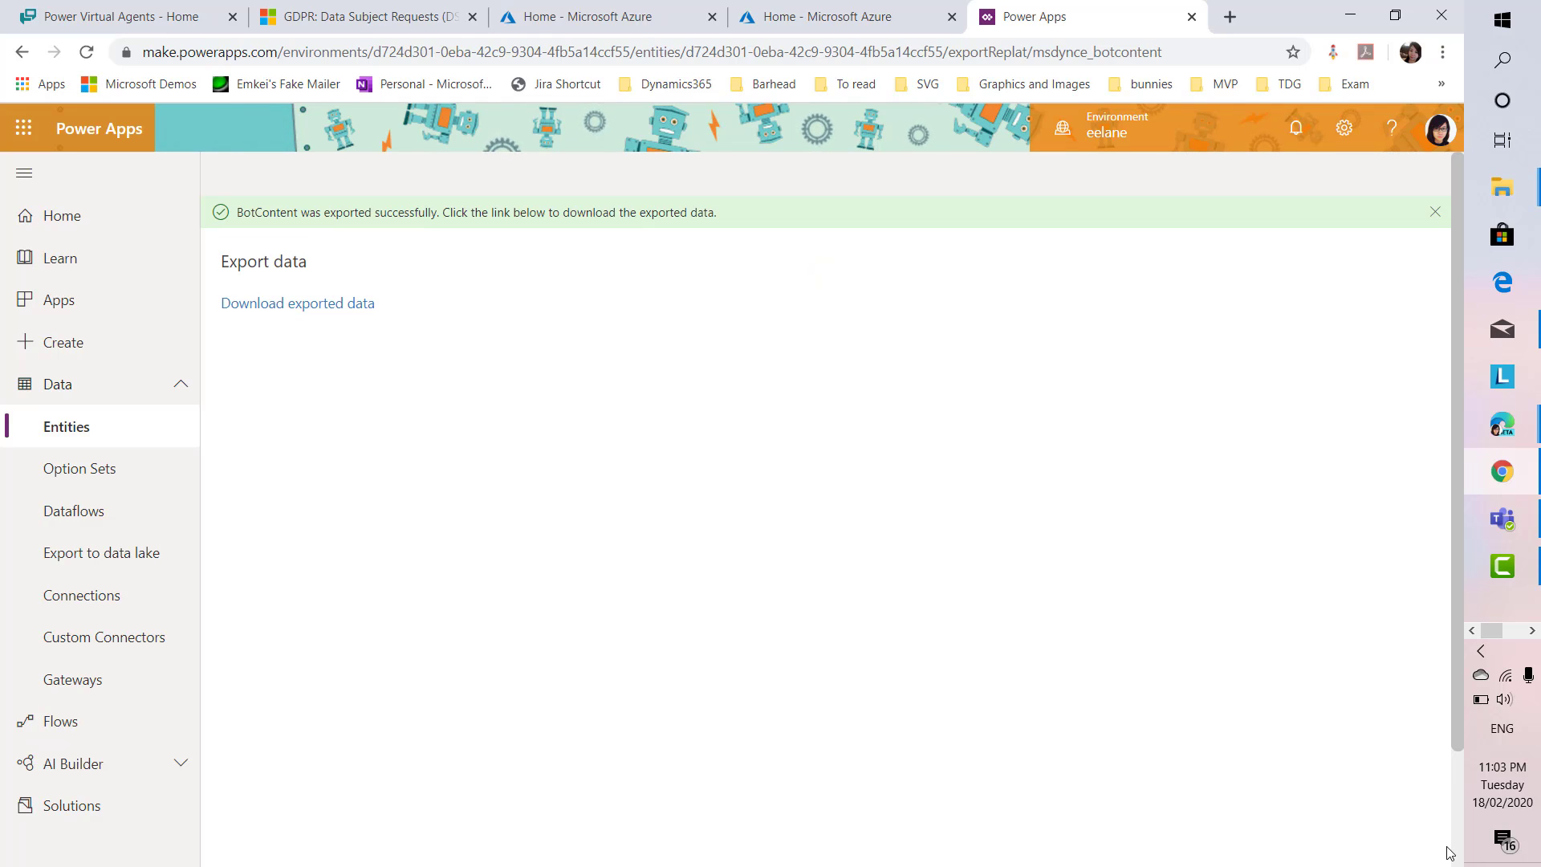
left_click(359, 305)
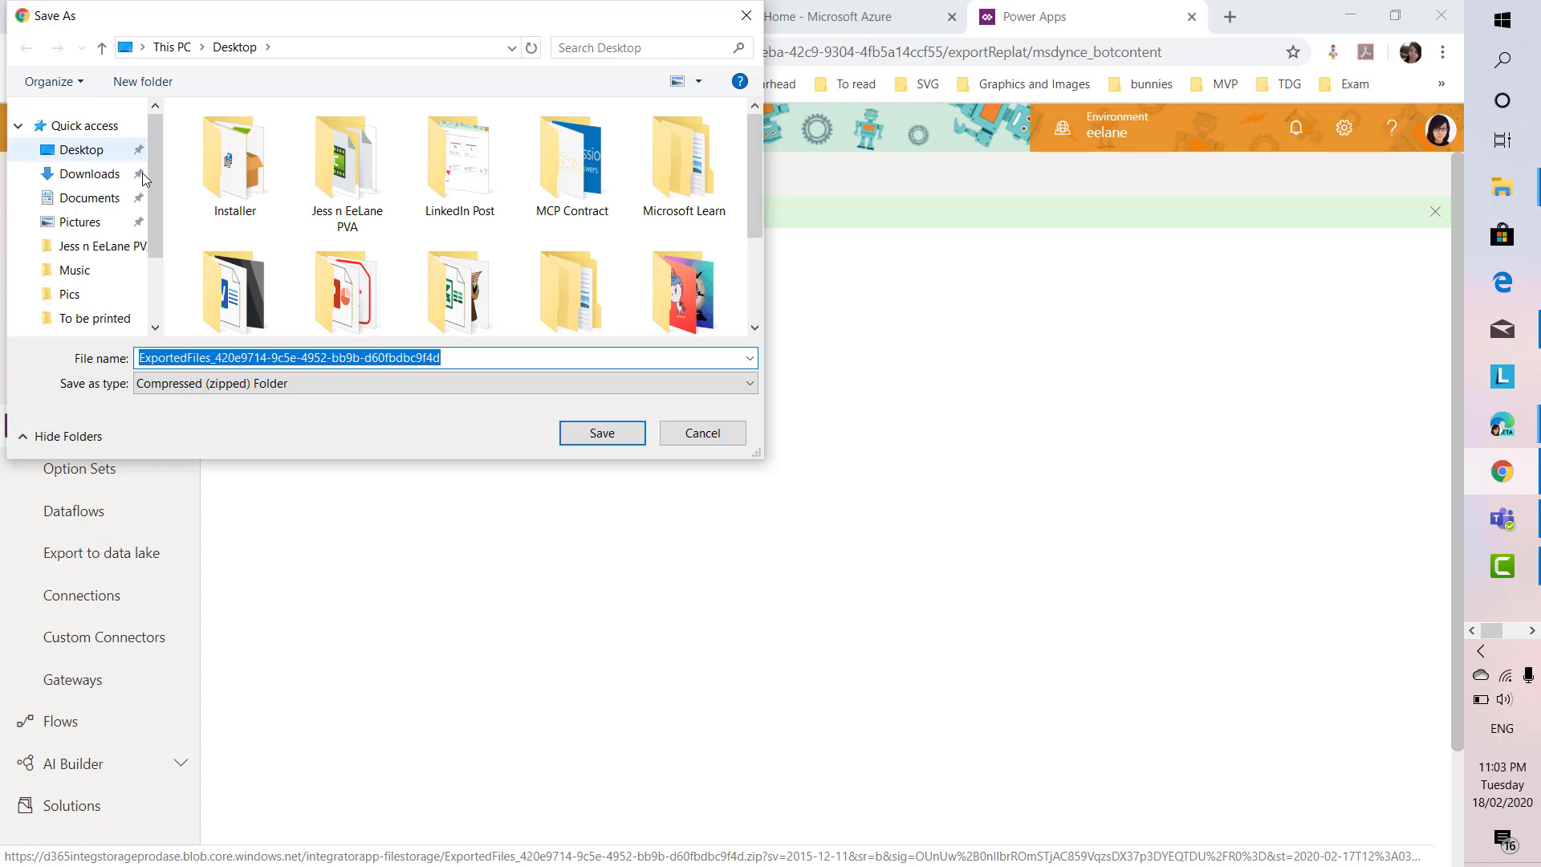
Save the download to the Desktop as botContent_!.zip
left_click(97, 159)
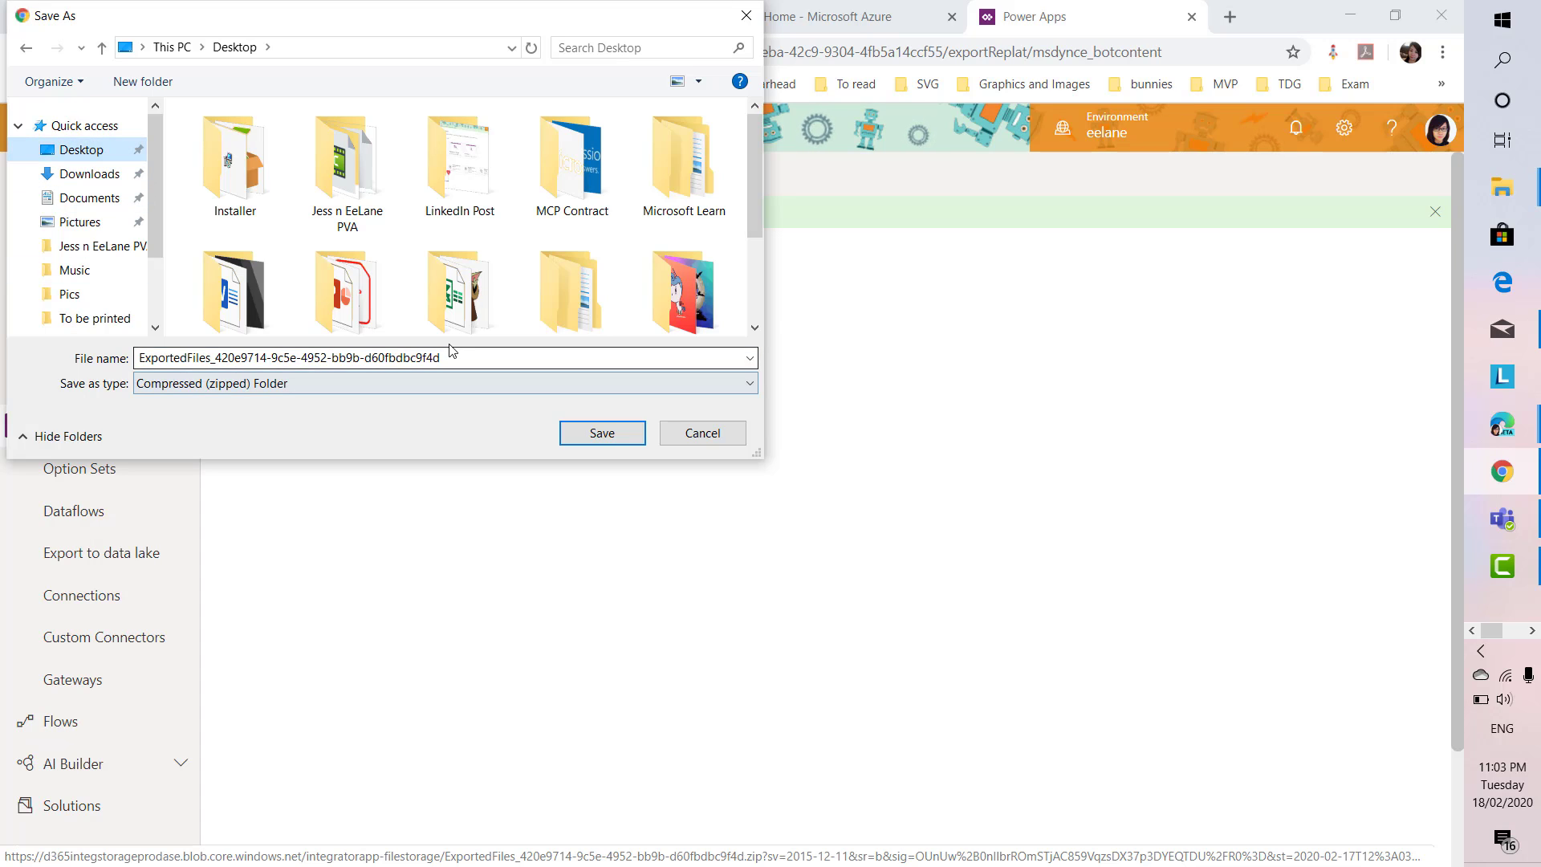
left_click(469, 357)
key("BackSpace")
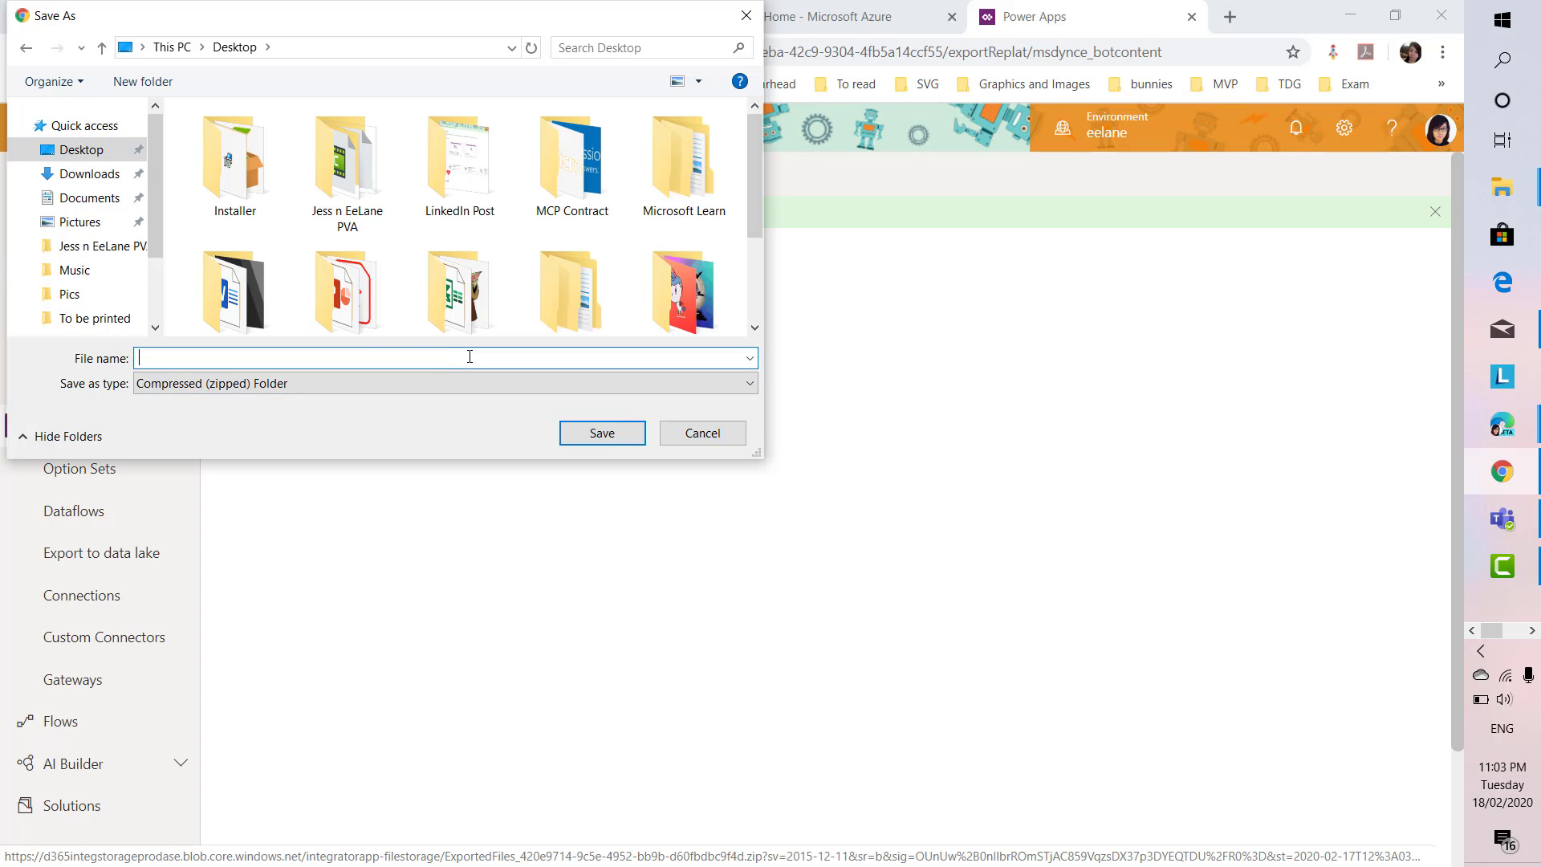
type("botContent_!")
left_click(602, 432)
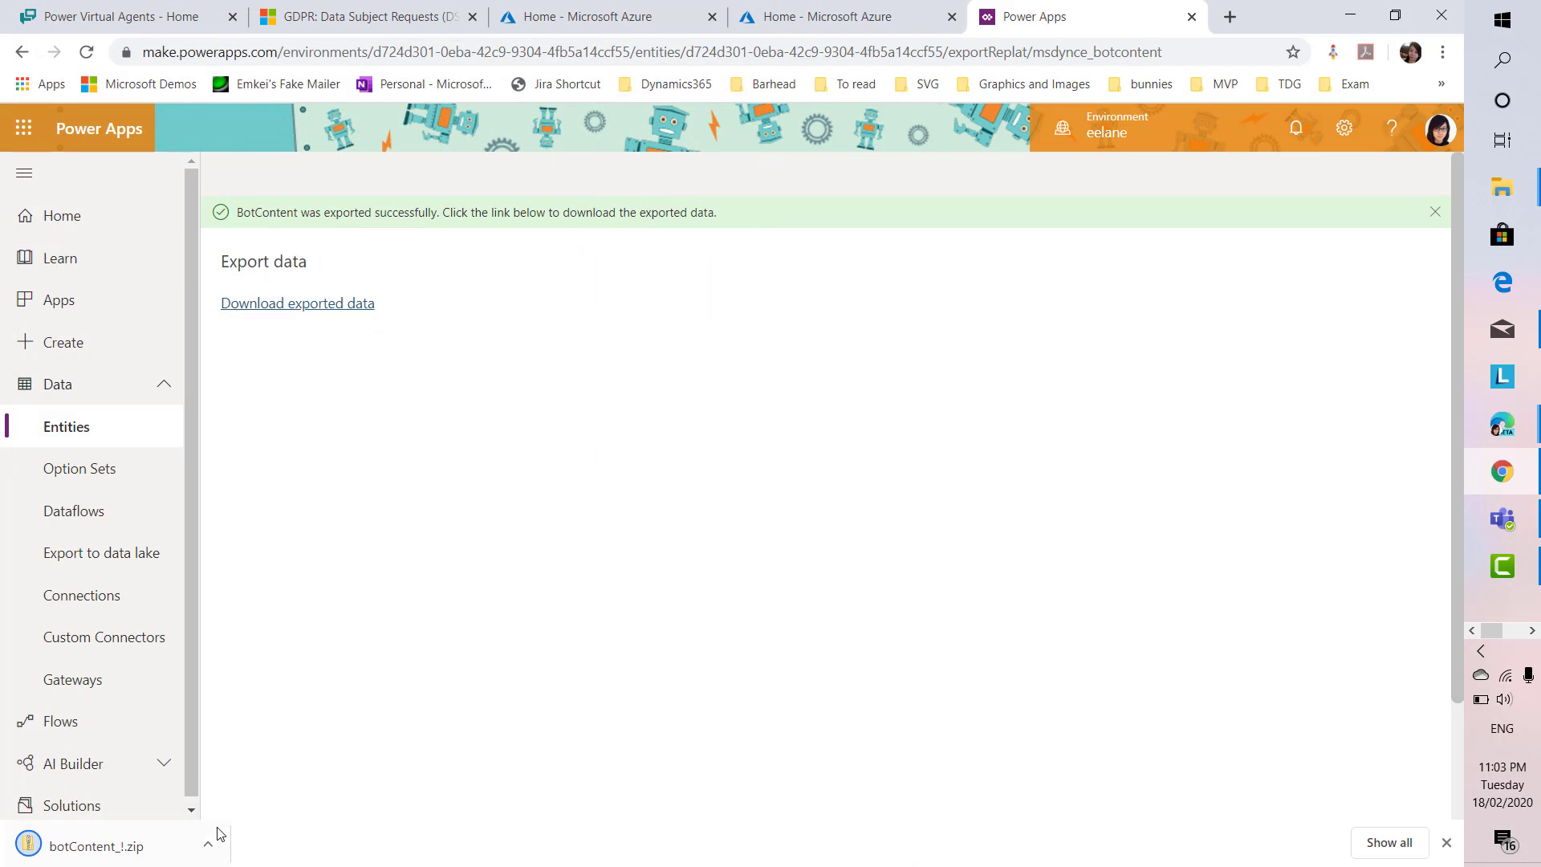
Open botContent_!.zip and select the msdynce_botcontents file inside
left_click(215, 843)
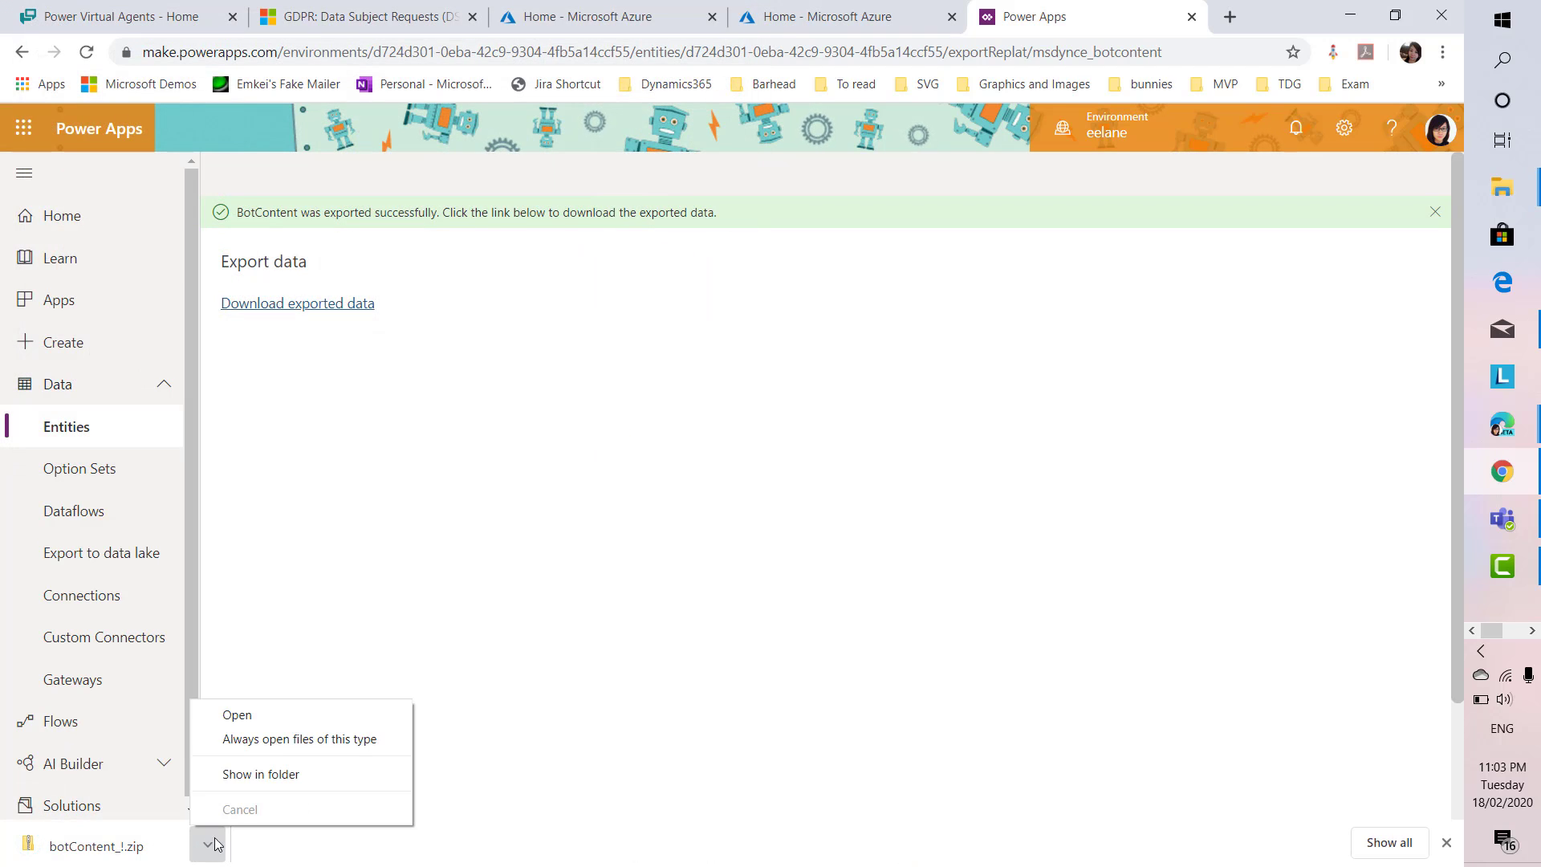
left_click(268, 712)
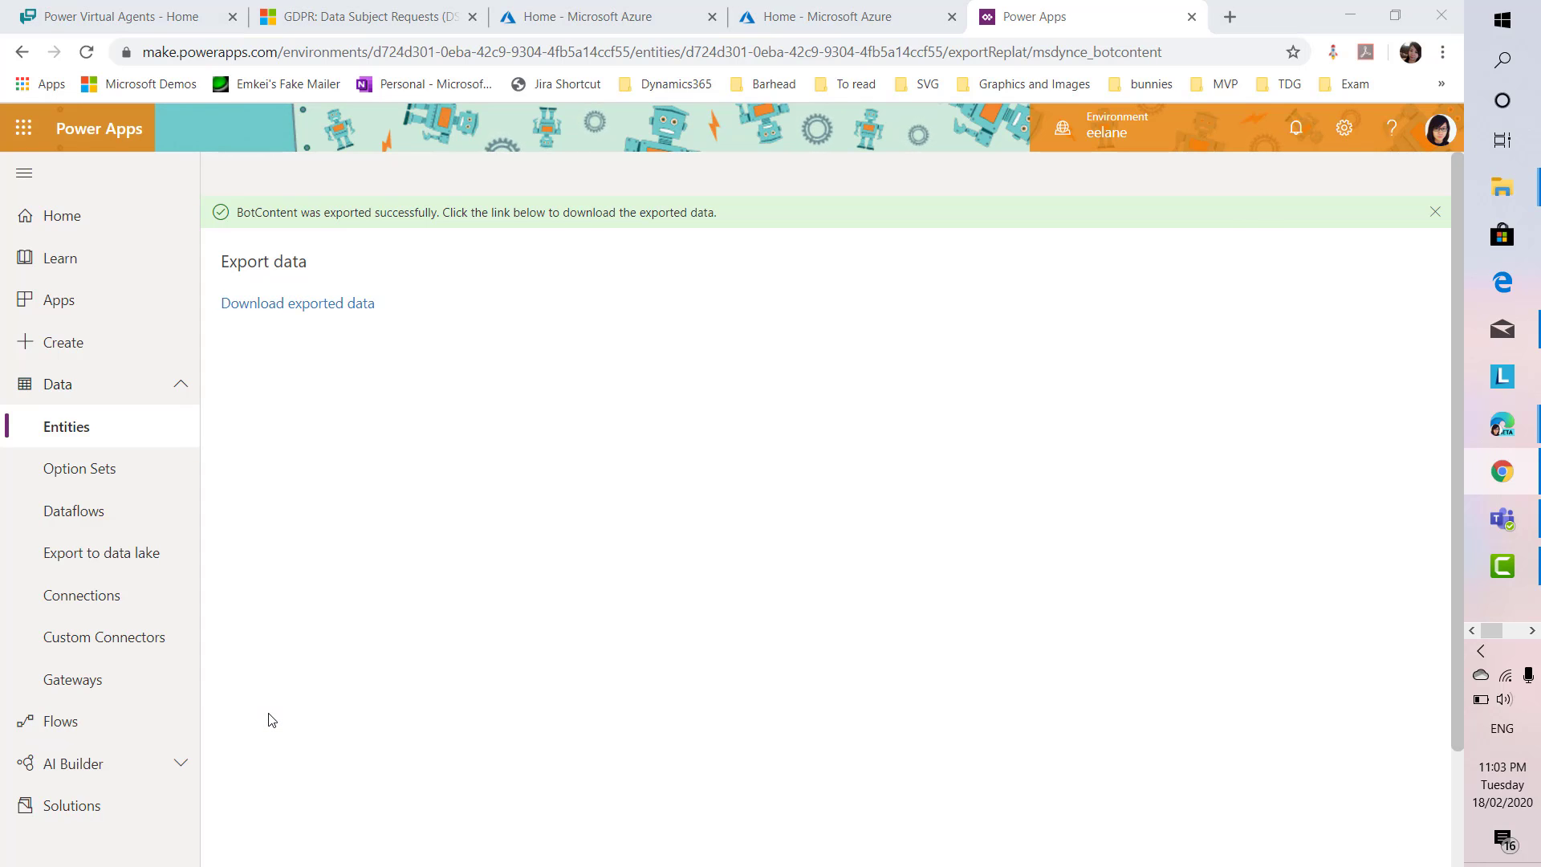
left_click(402, 238)
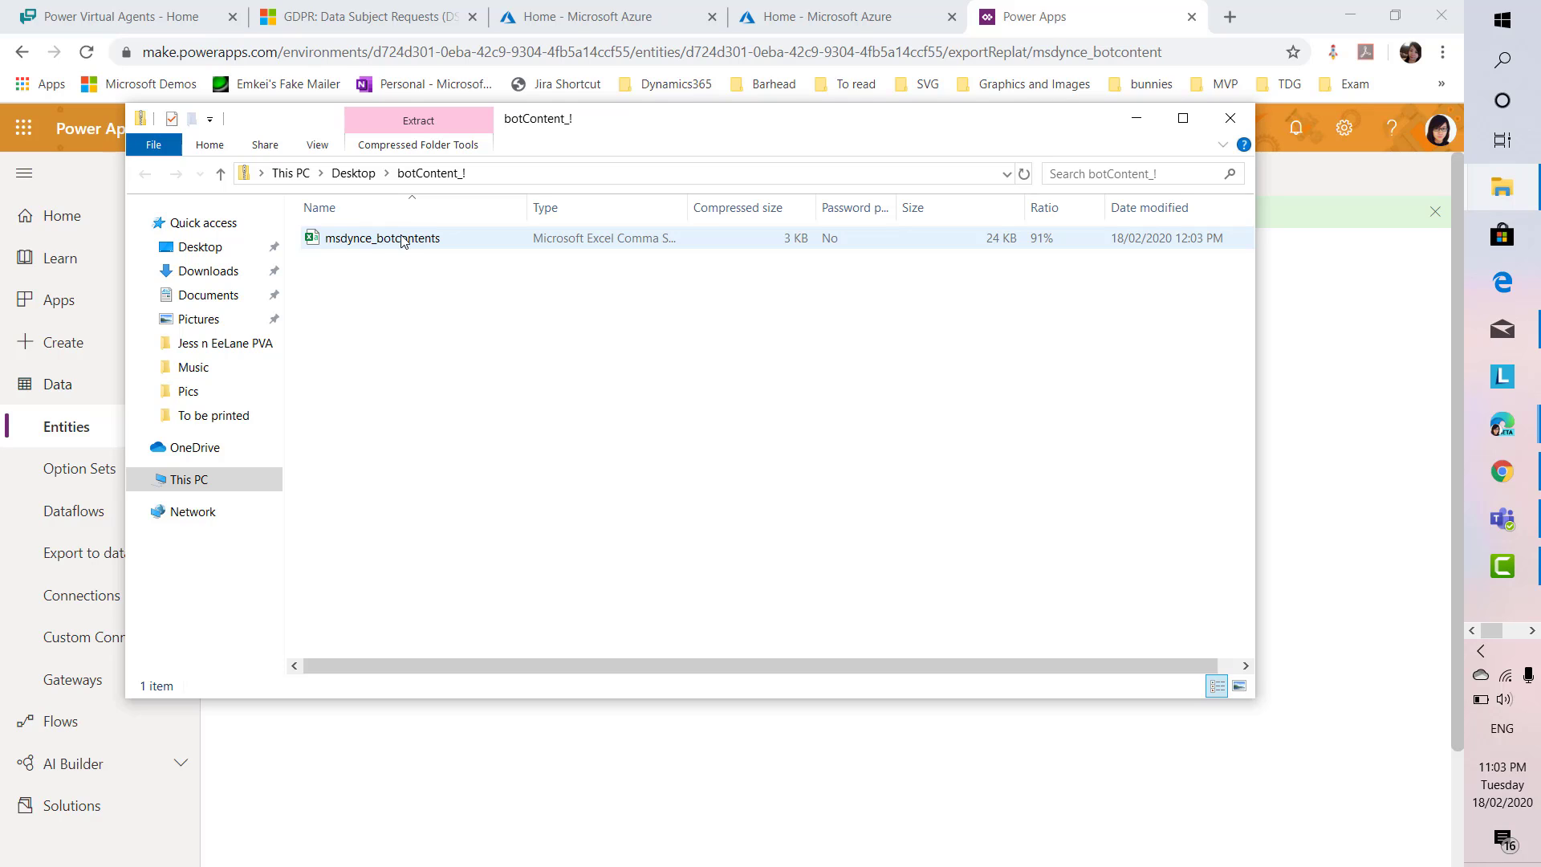
Open msdynce_botcontents from the botContent_! archive in Excel
left_click(402, 239)
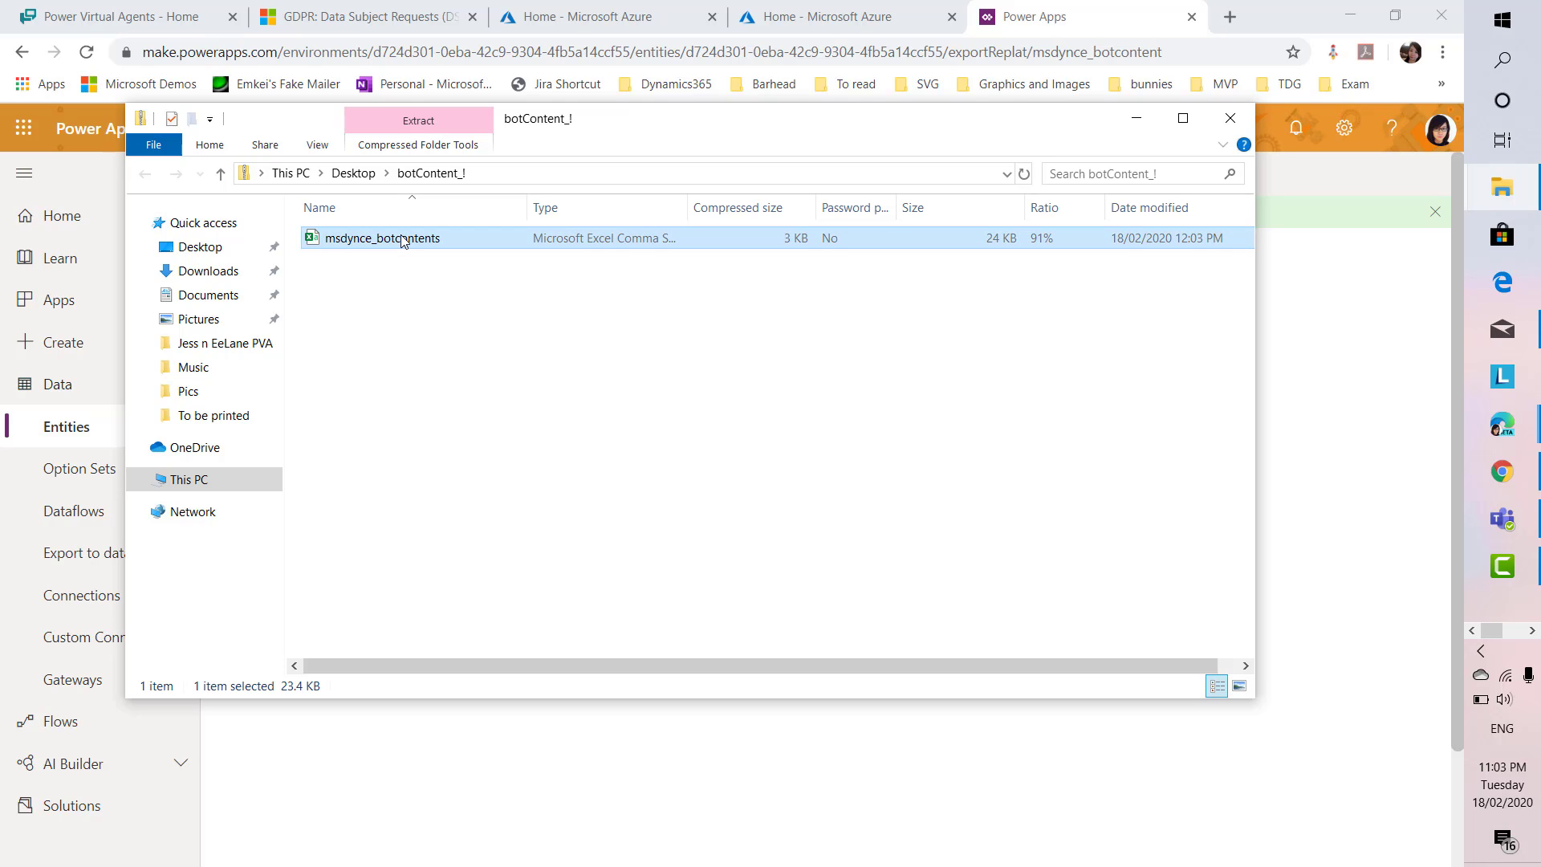
double_click(402, 239)
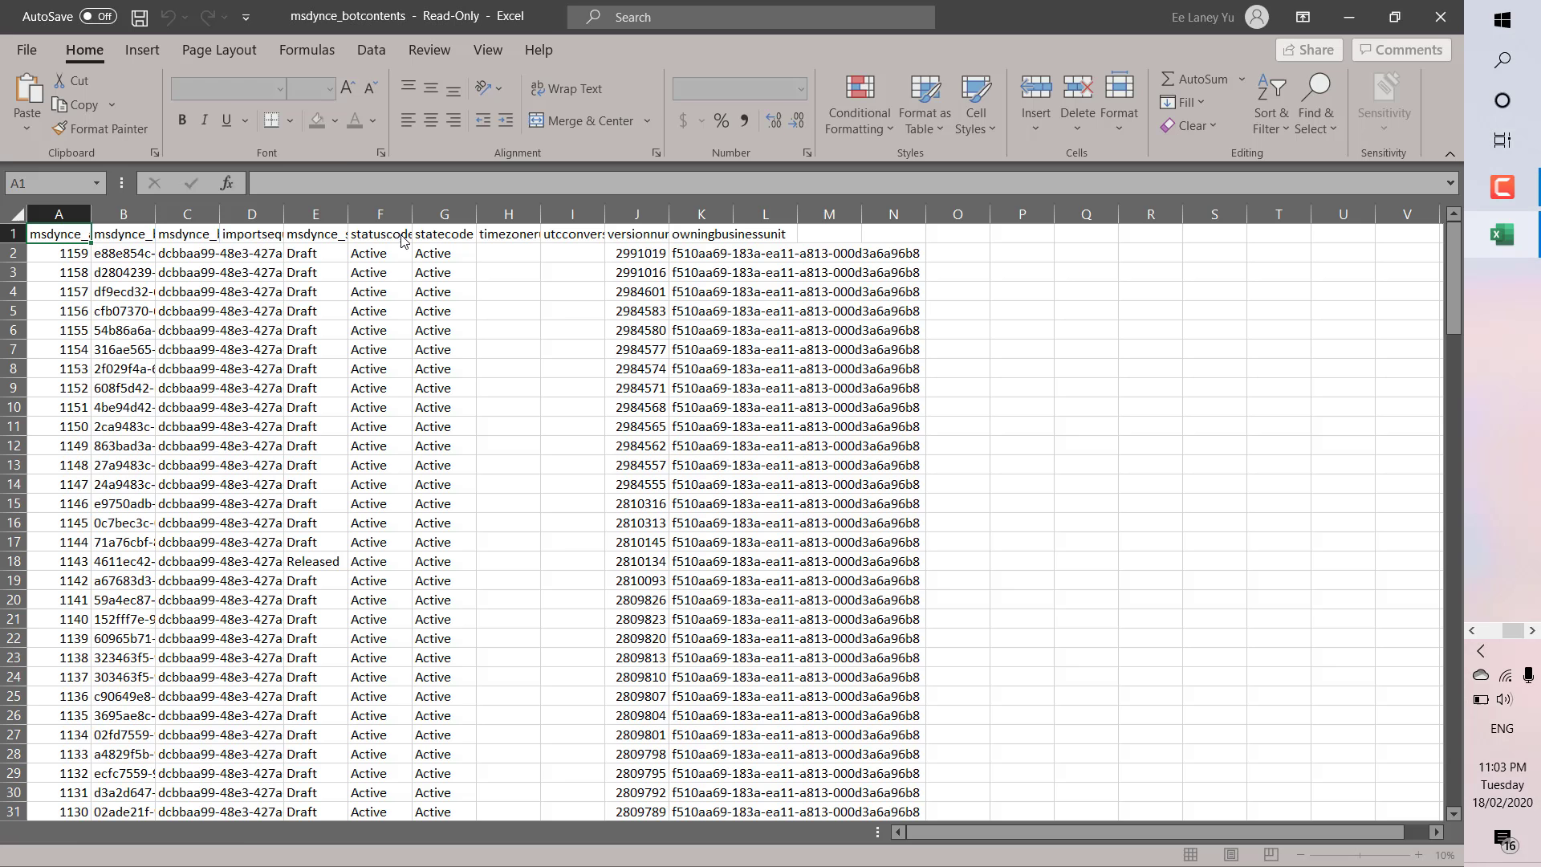
left_click(16, 212)
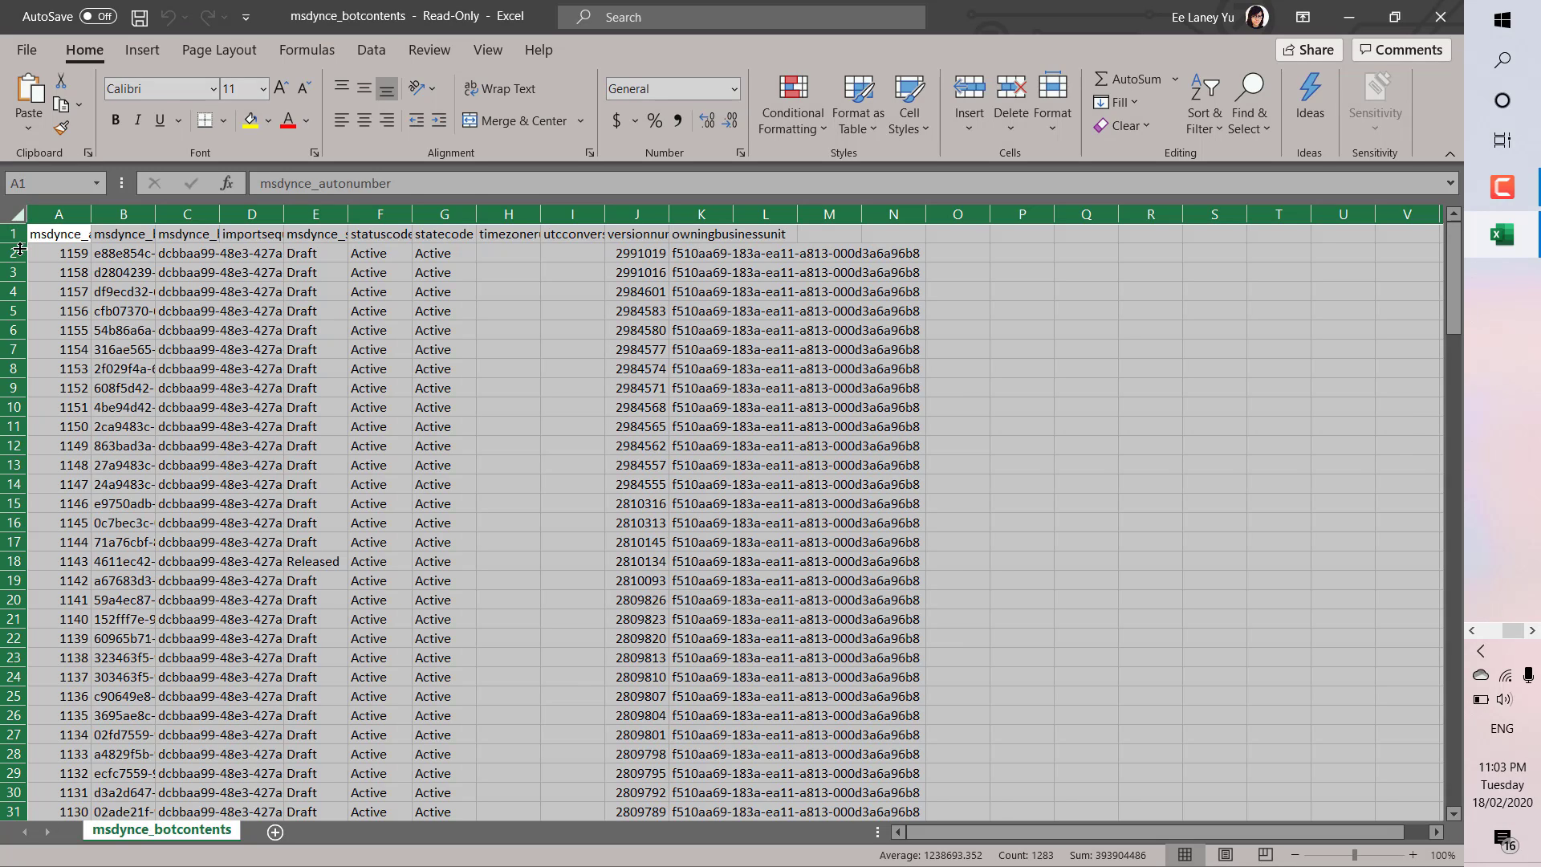
left_click(12, 233)
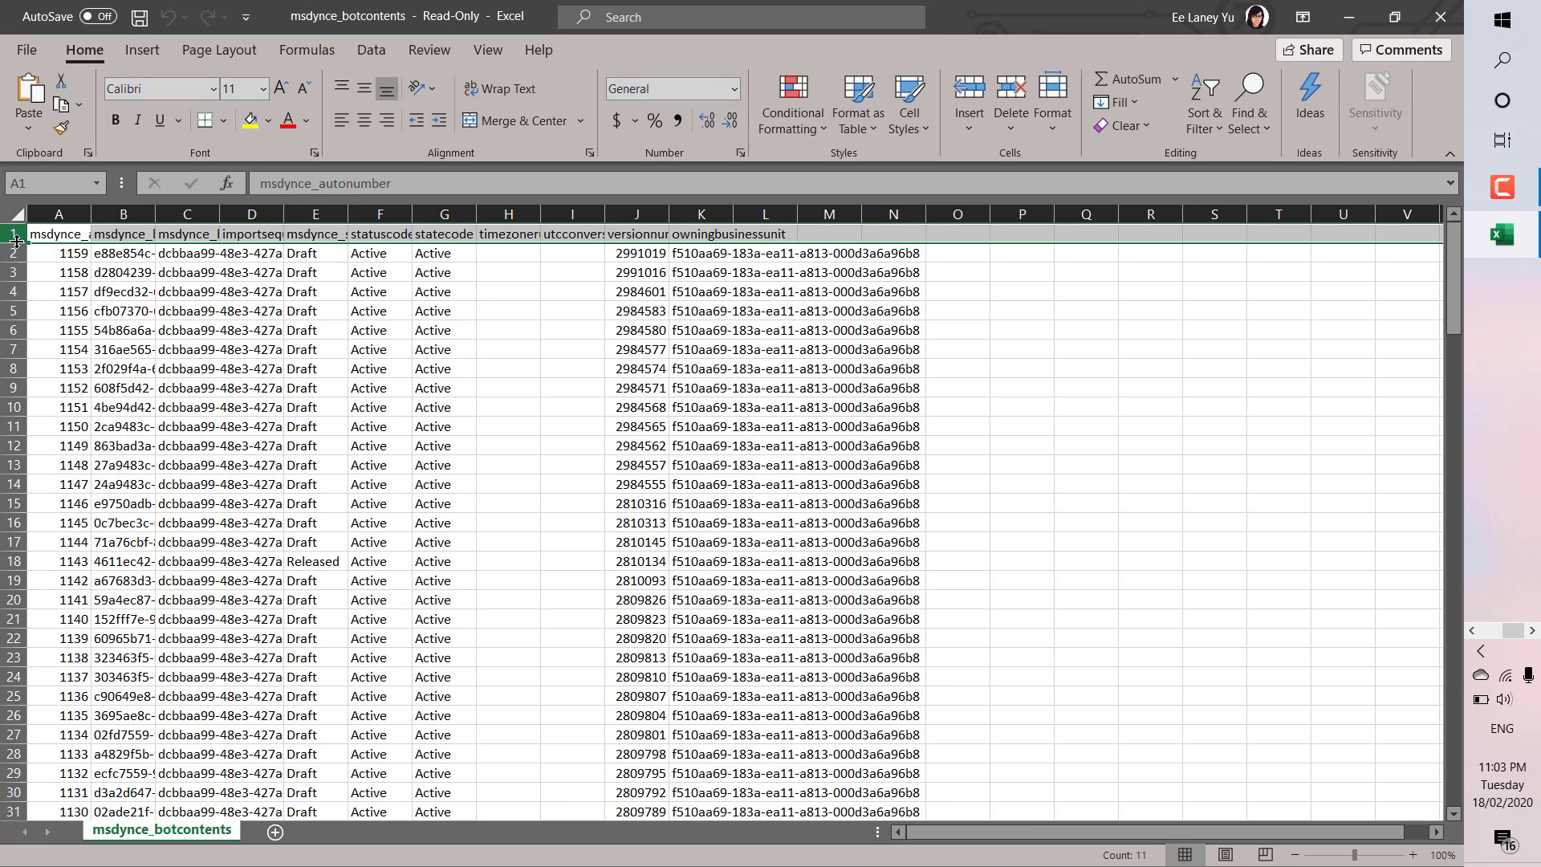
double_click(94, 208)
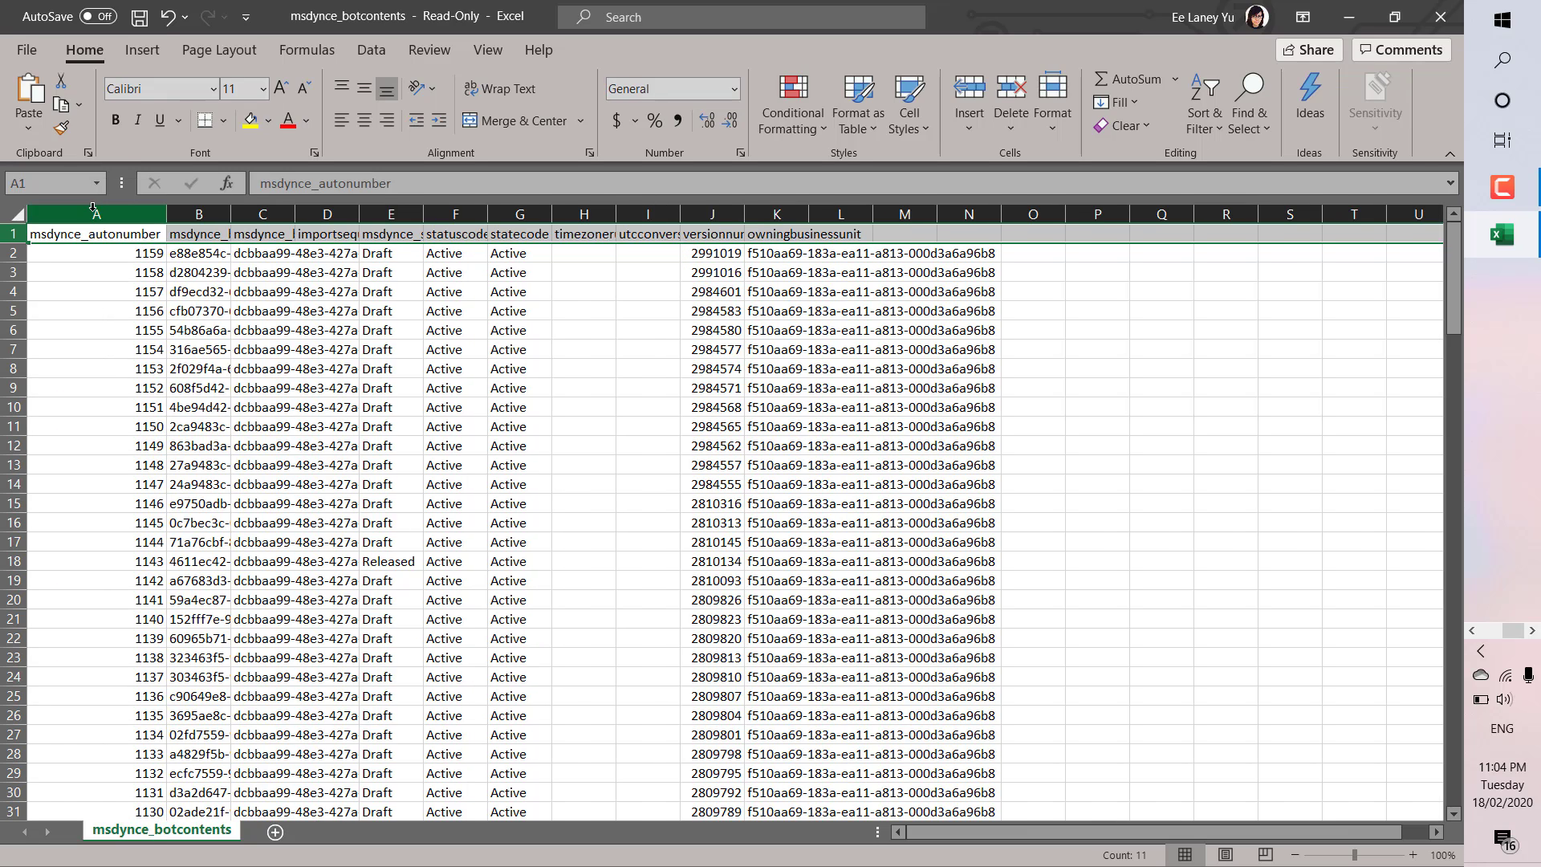
double_click(231, 215)
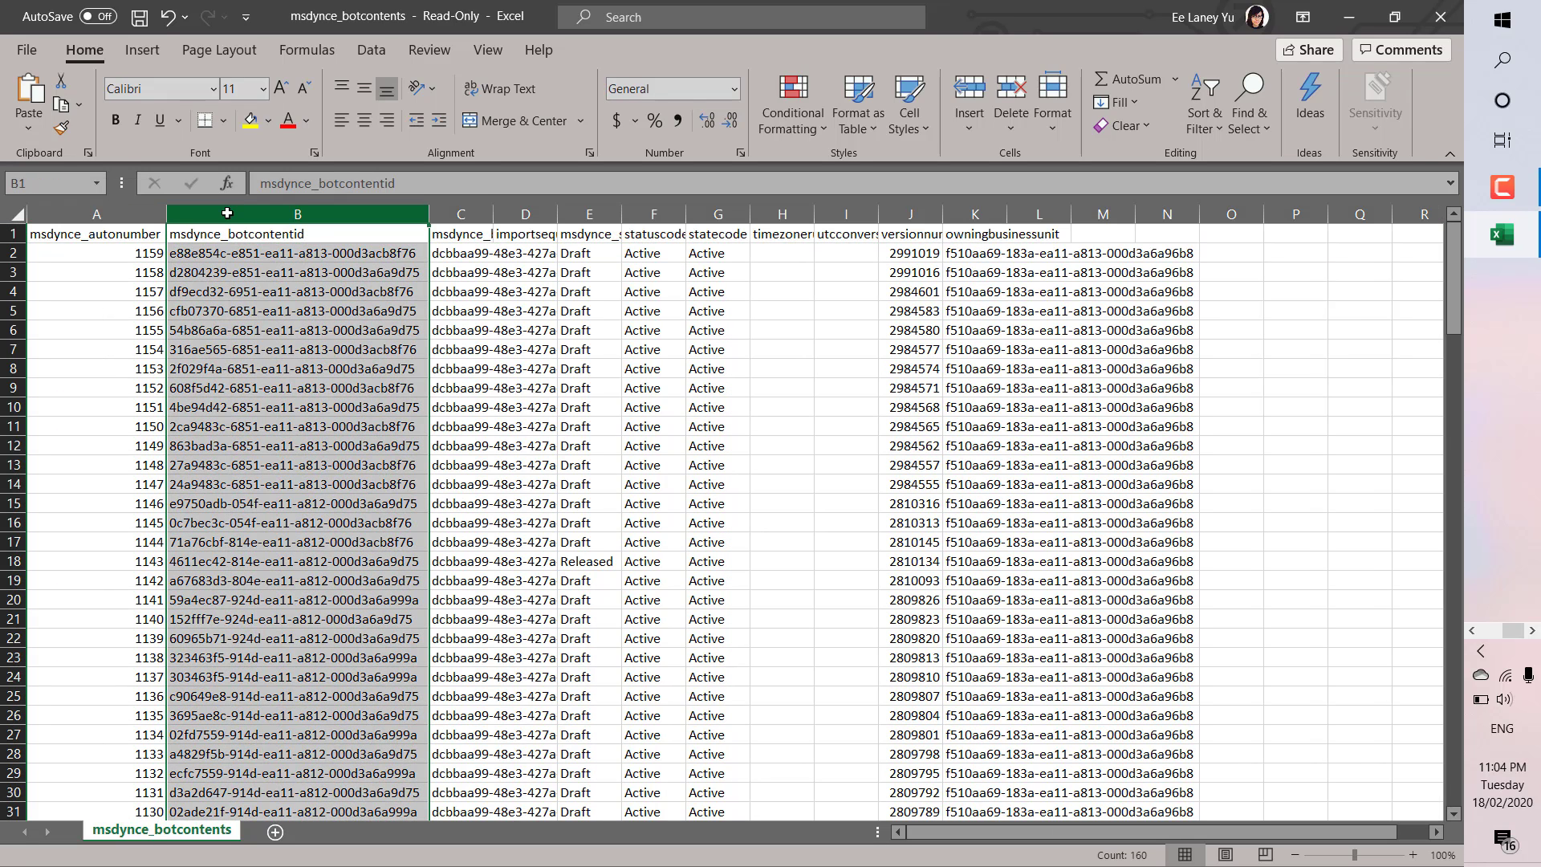
double_click(492, 215)
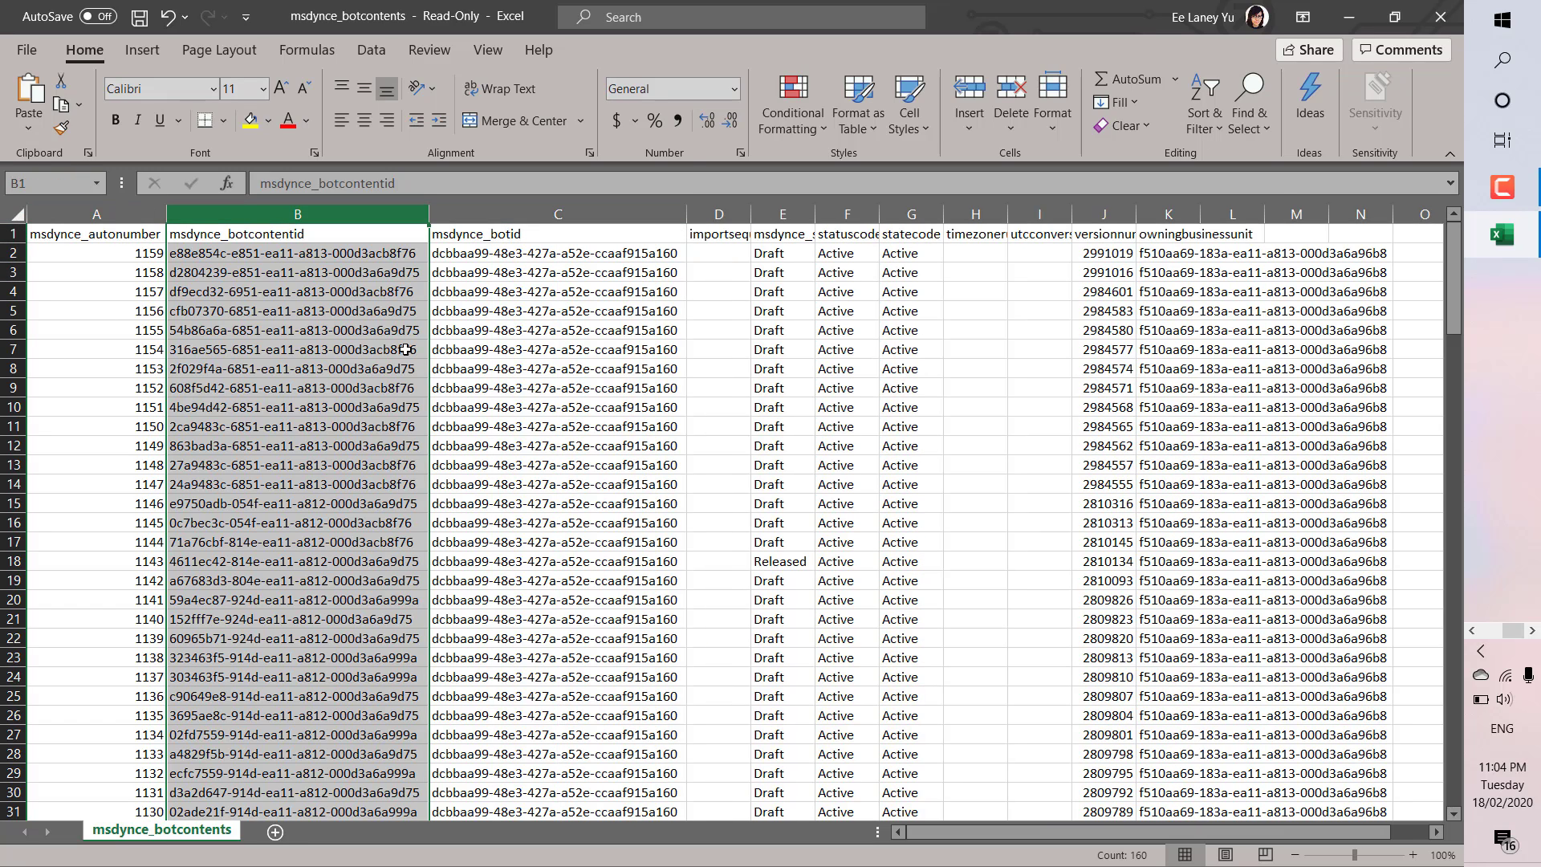
left_click(380, 248)
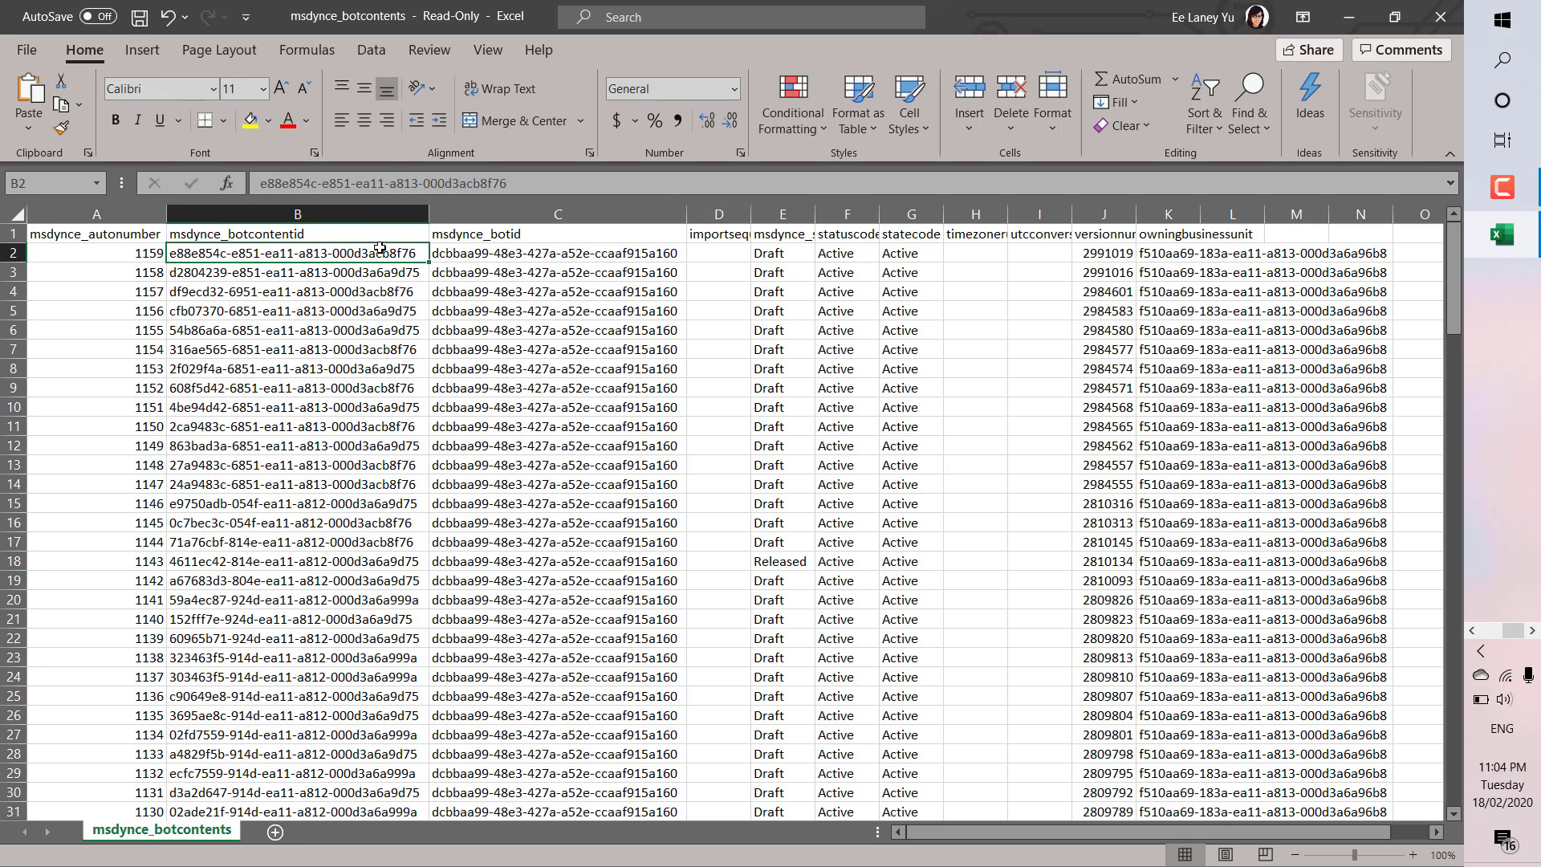
key("Right")
key("Right")
key("Right")
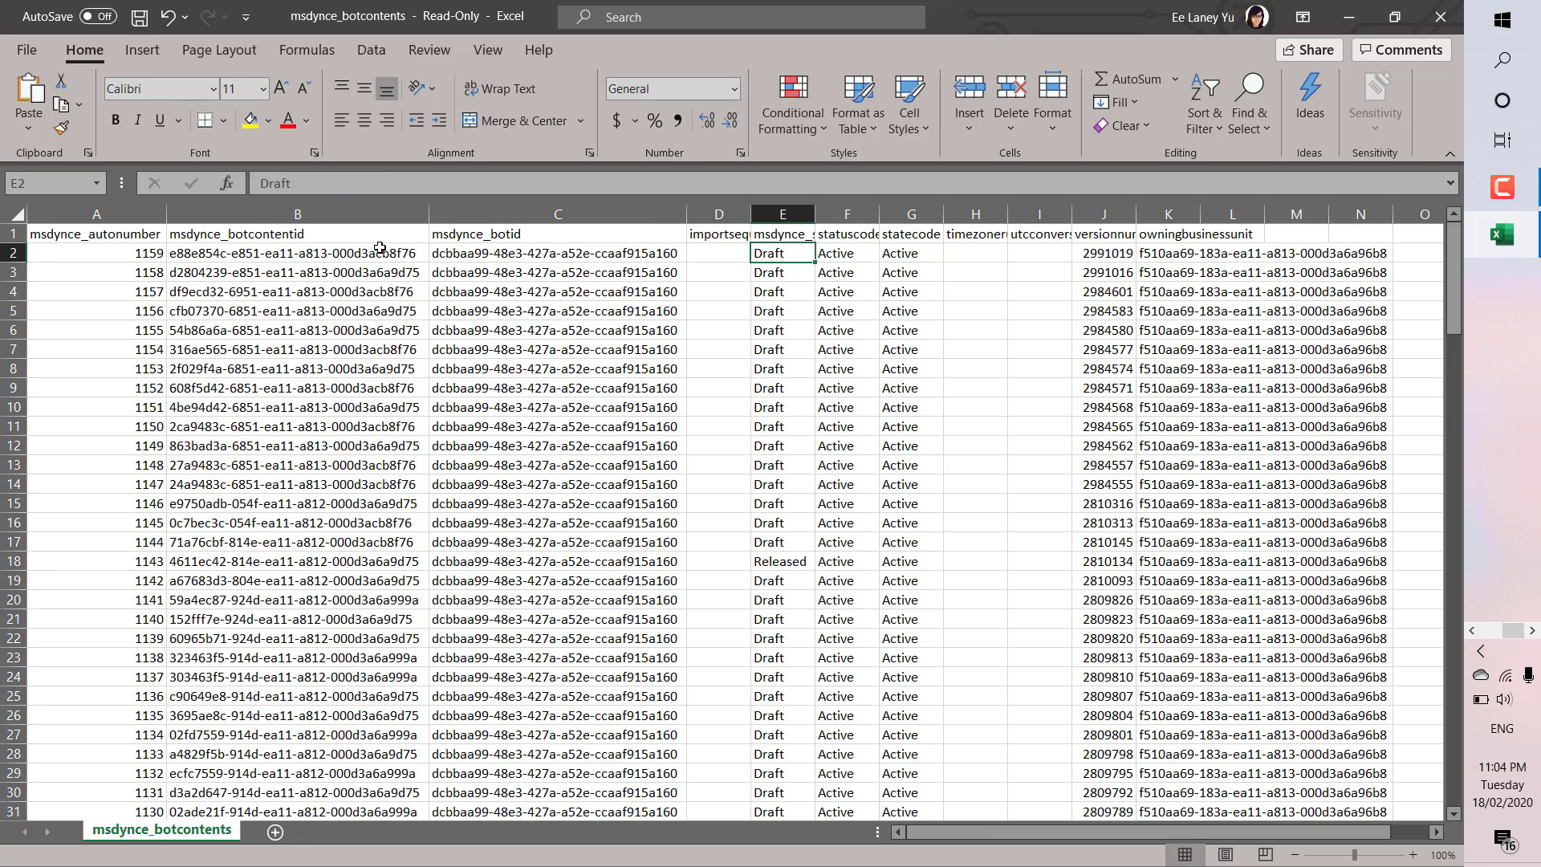
key("Right")
key("Right")
key("Right")
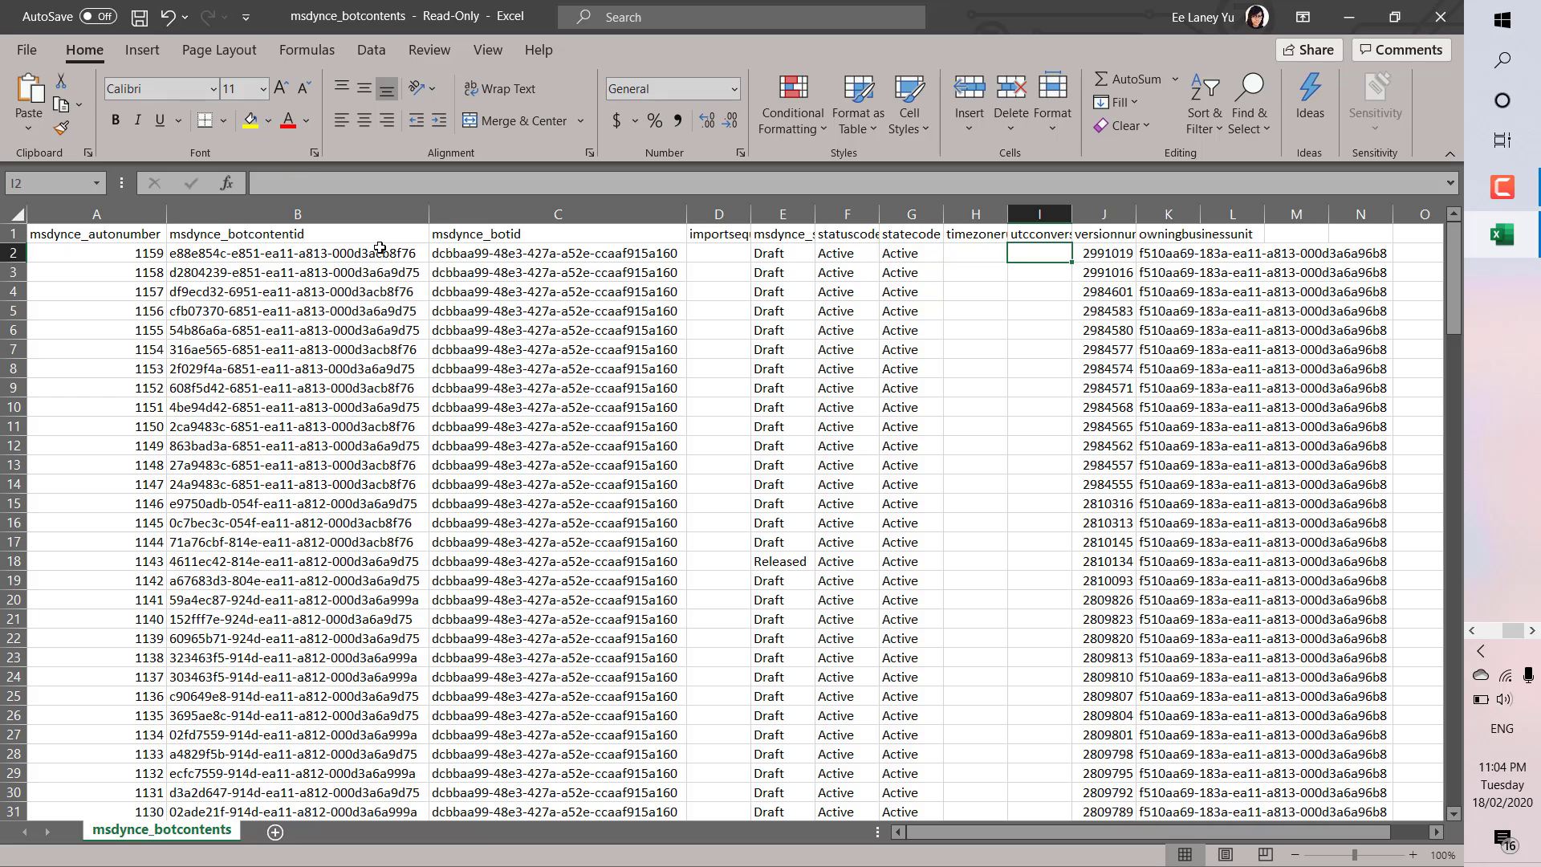
key("Right")
key("Right")
key("Right")
key("Right")
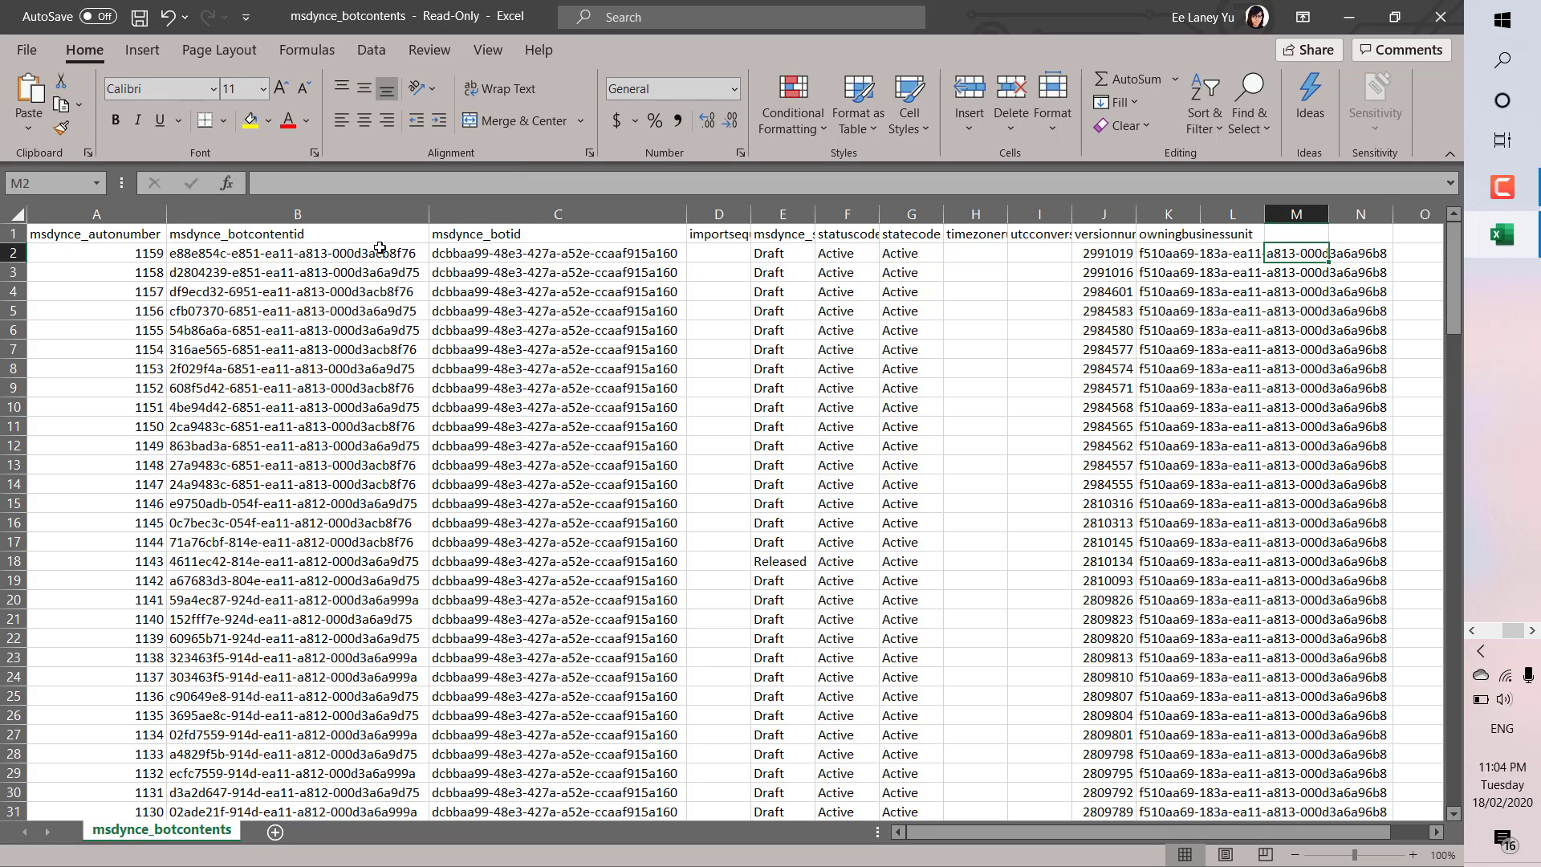
key("Left")
key("Left")
key("Left")
key("Left")
key("Left")
key("Left")
key("Left")
key("Left")
key("Left")
key("Left")
key("Left")
key("Left")
key("Left")
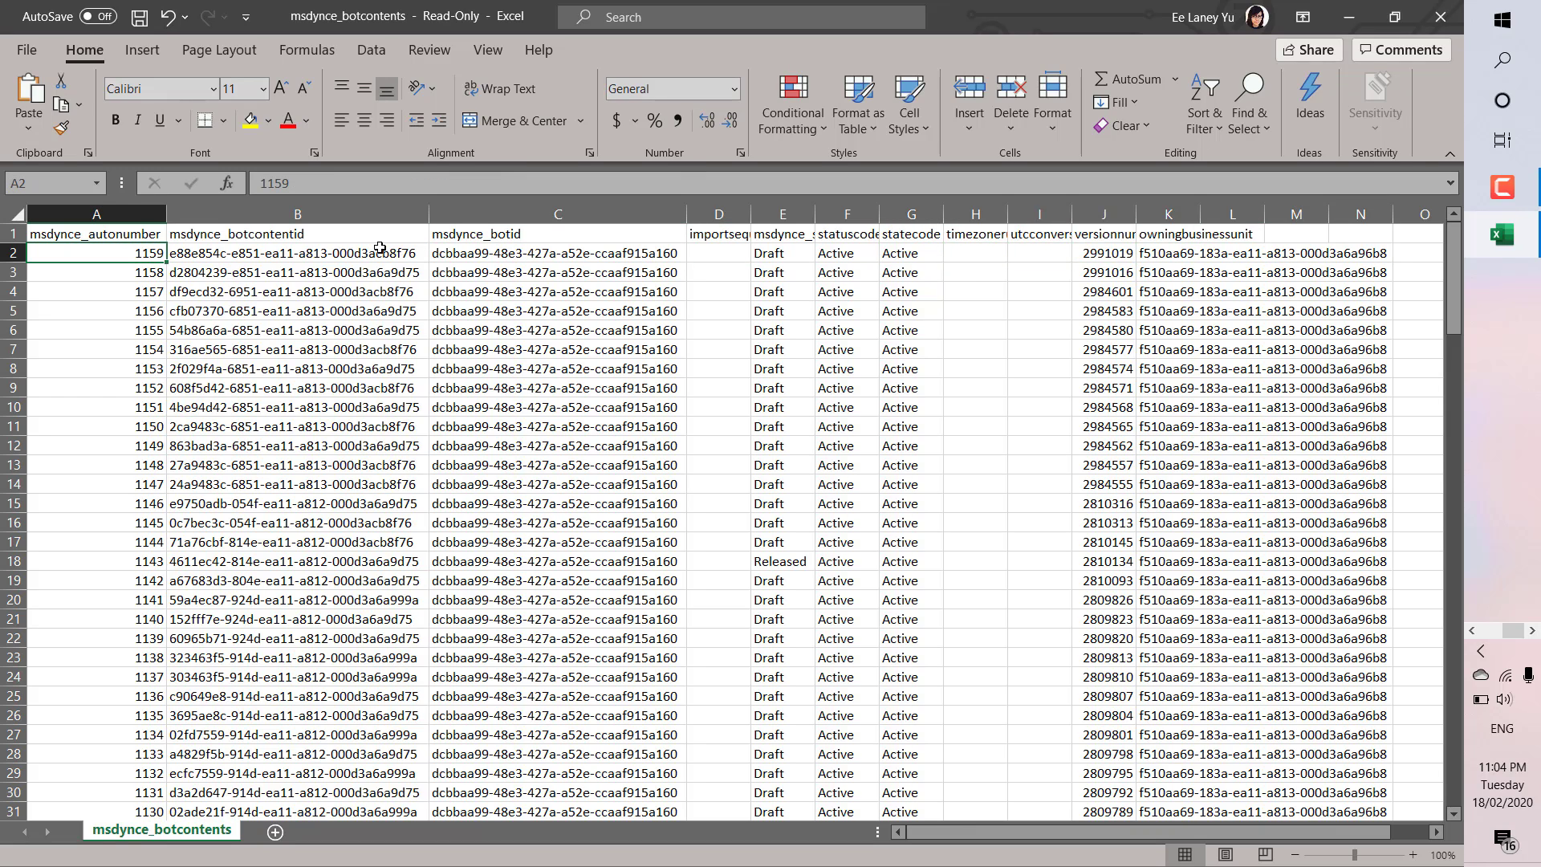
key("Down")
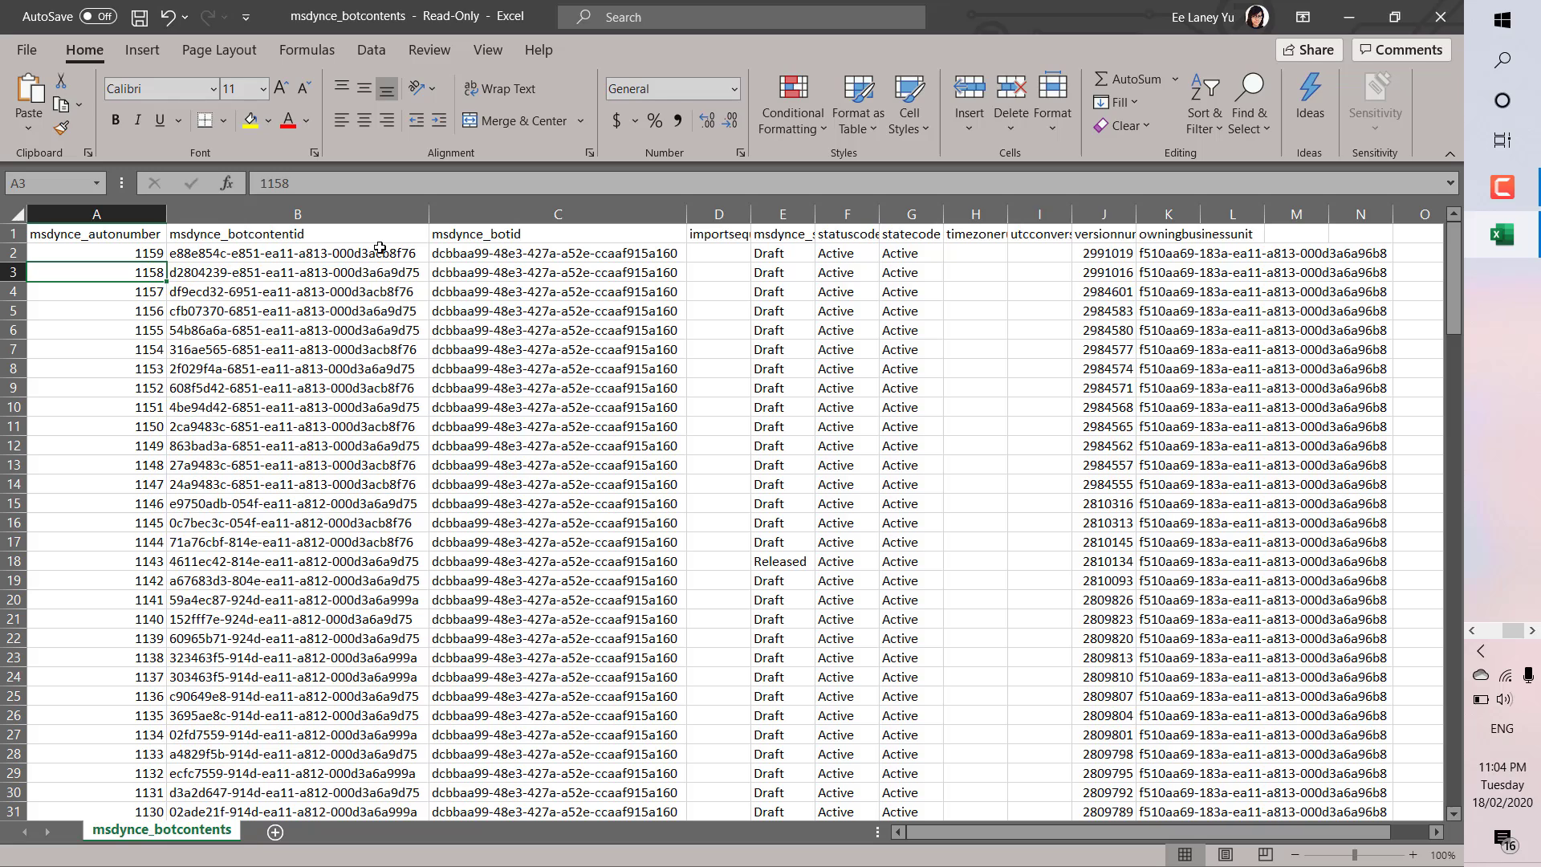
key("Right")
key("Right")
key("Right")
key("Right")
key("Right")
key("Right")
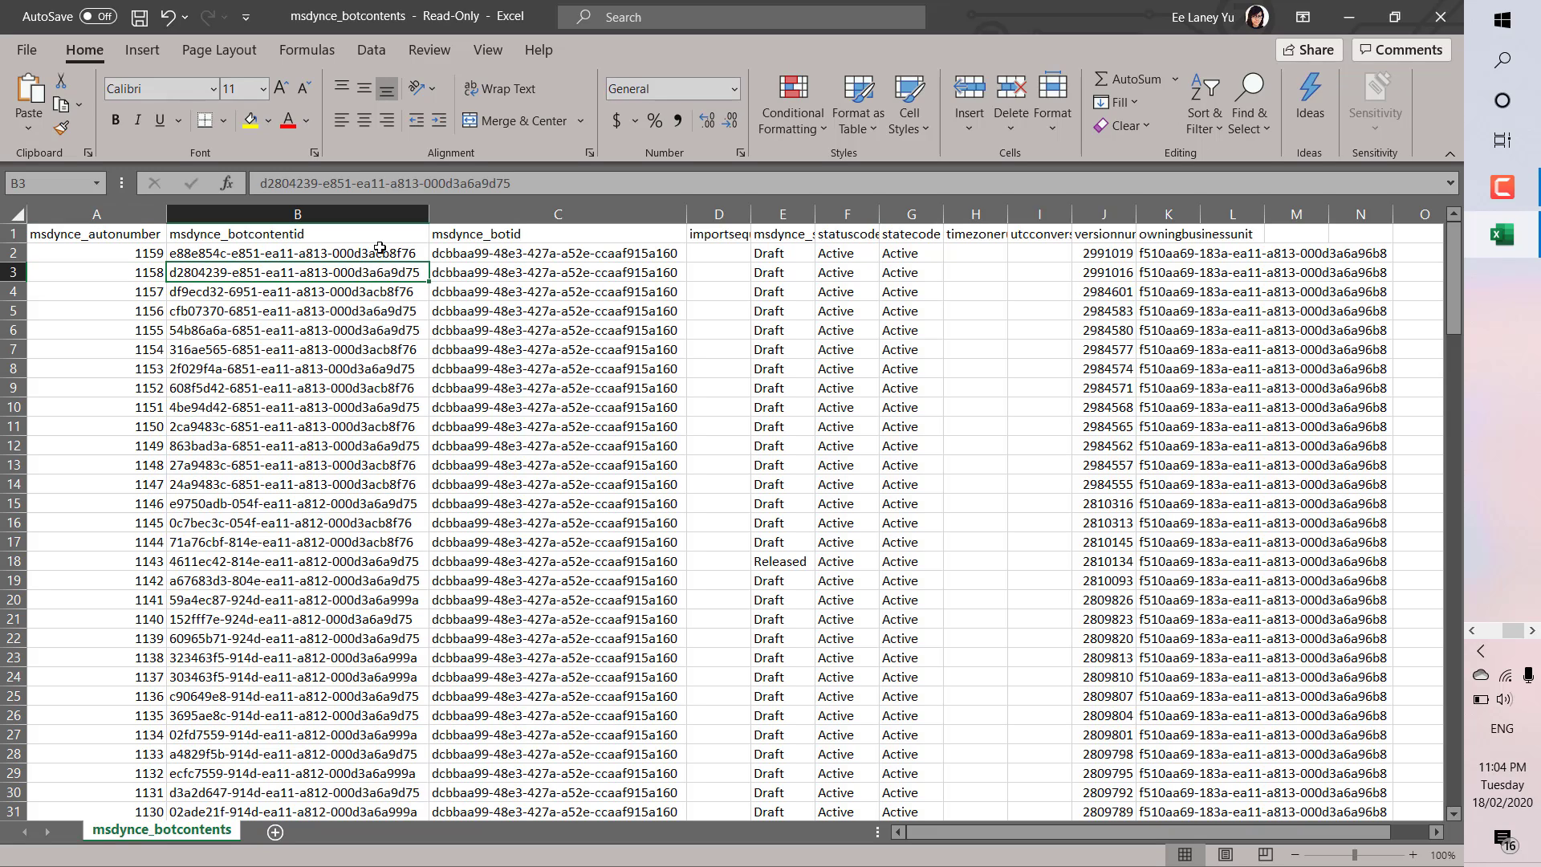
key("Right")
key("Right")
key("Right")
key("Right")
key("Right")
key("Right")
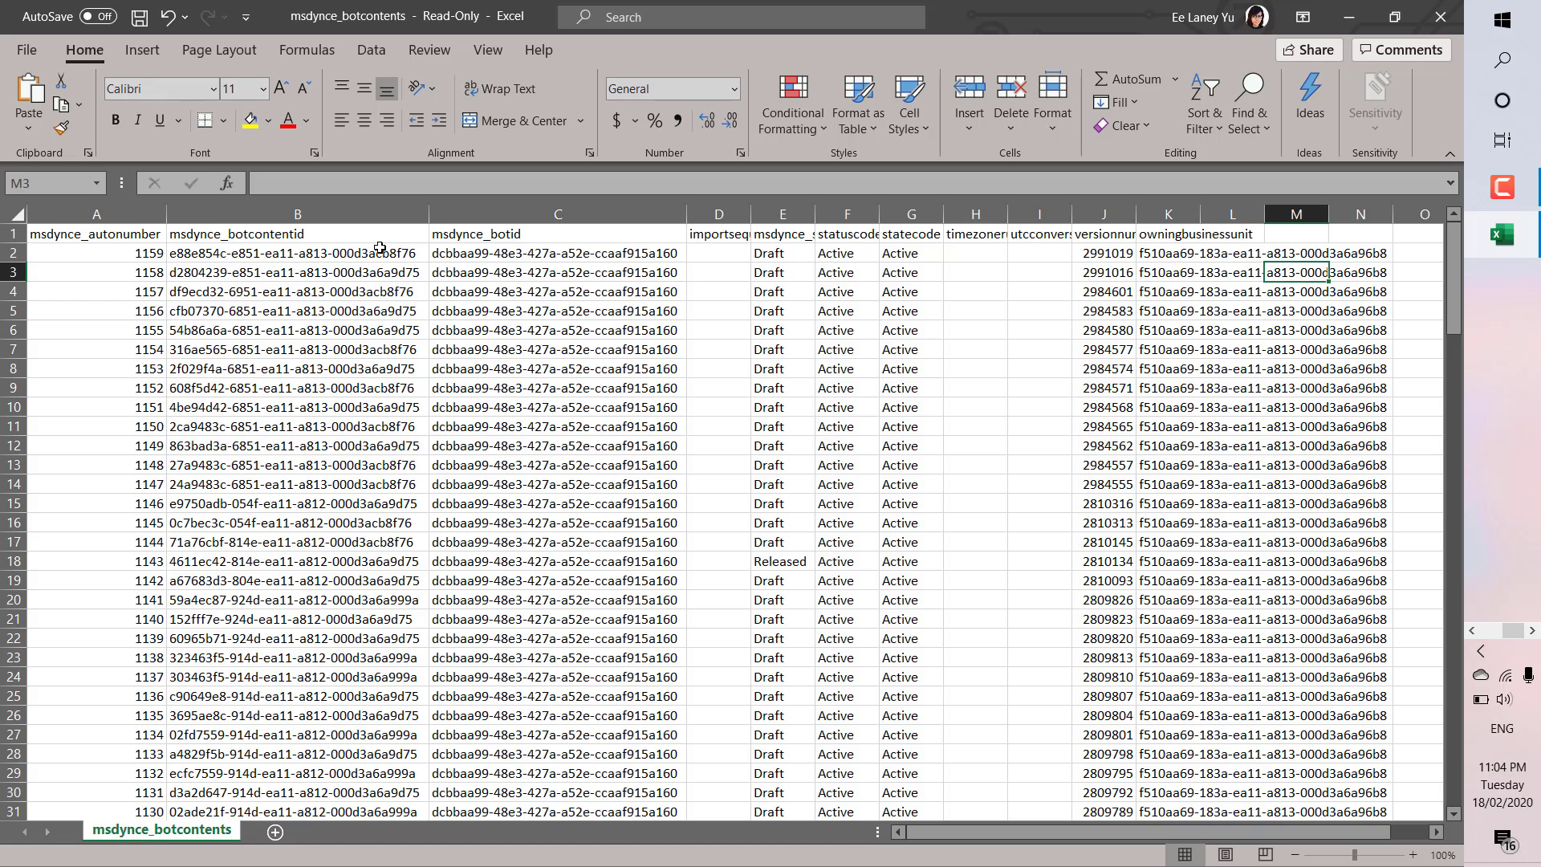
key("Right")
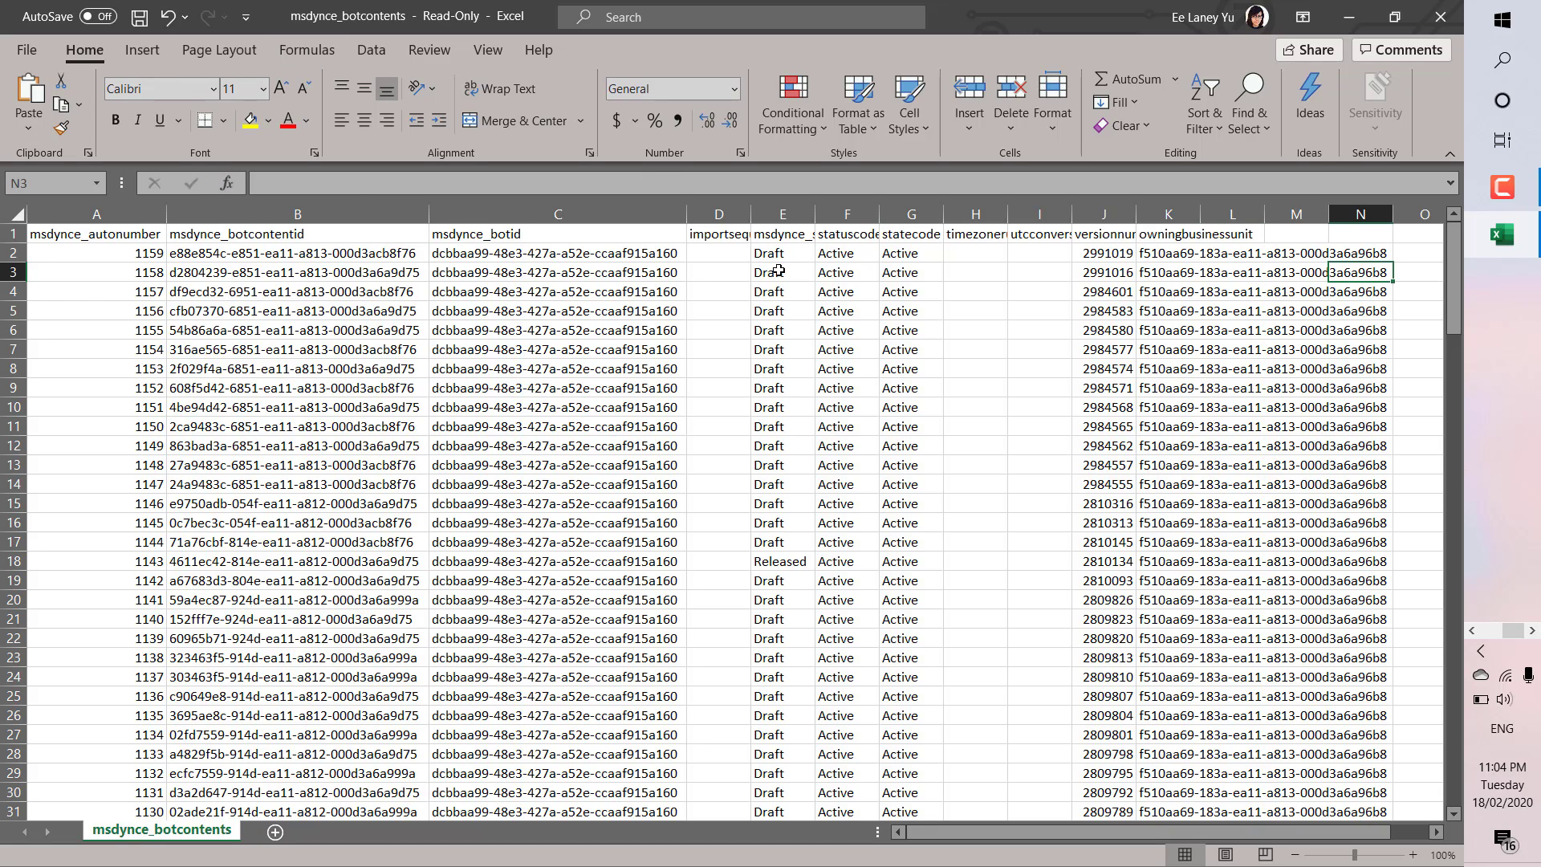
left_click(227, 289)
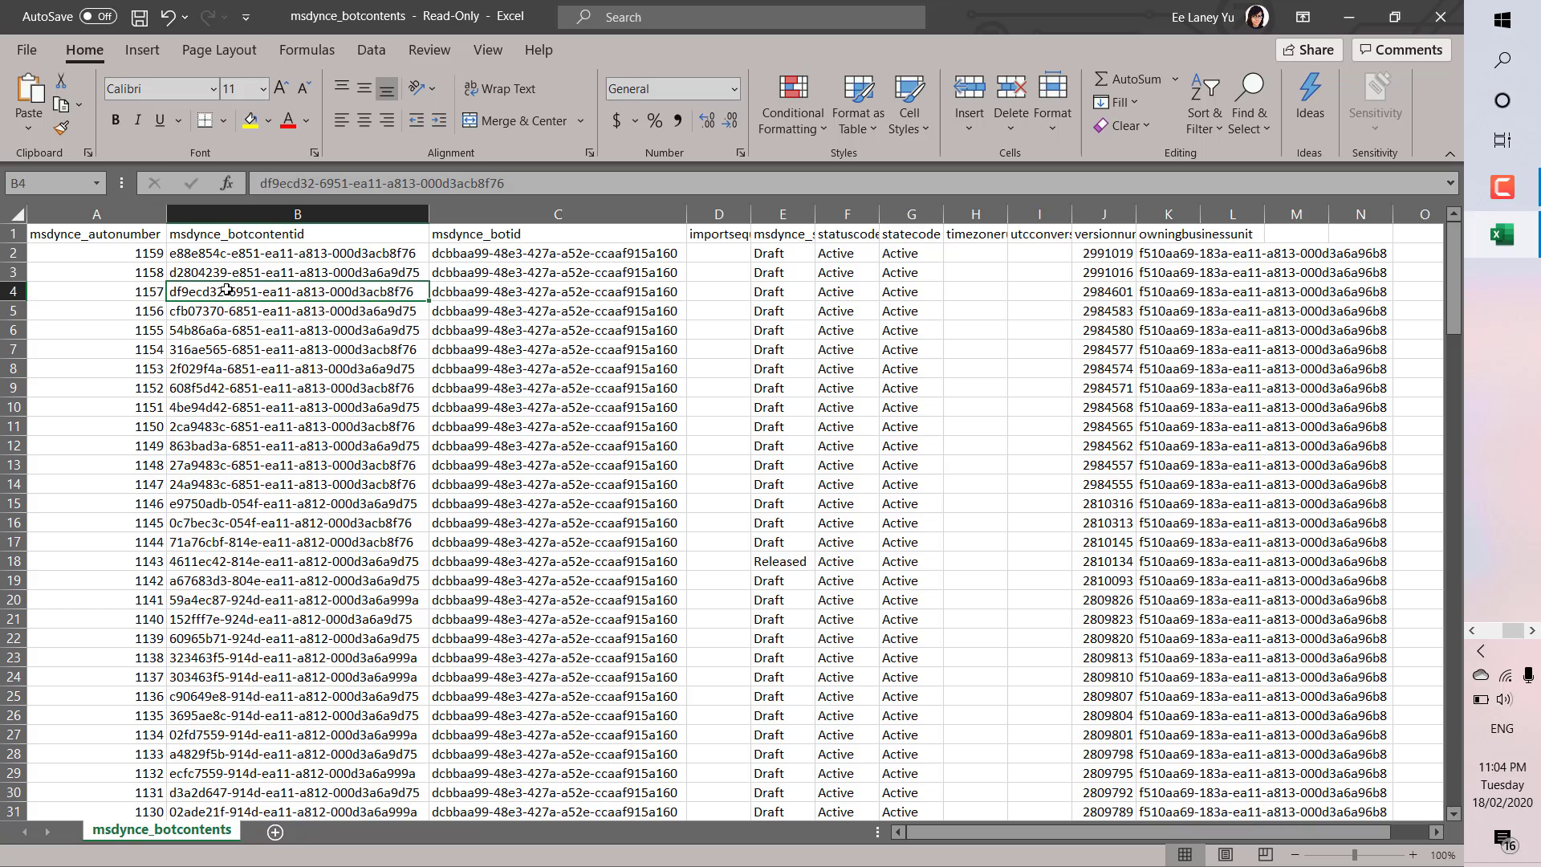
key("Down")
key("Down")
key("Down")
key("Down")
key("Down")
key("Down")
key("Down")
key("Down")
key("Down")
key("Down")
key("Down")
key("Down")
key("Down")
key("Down")
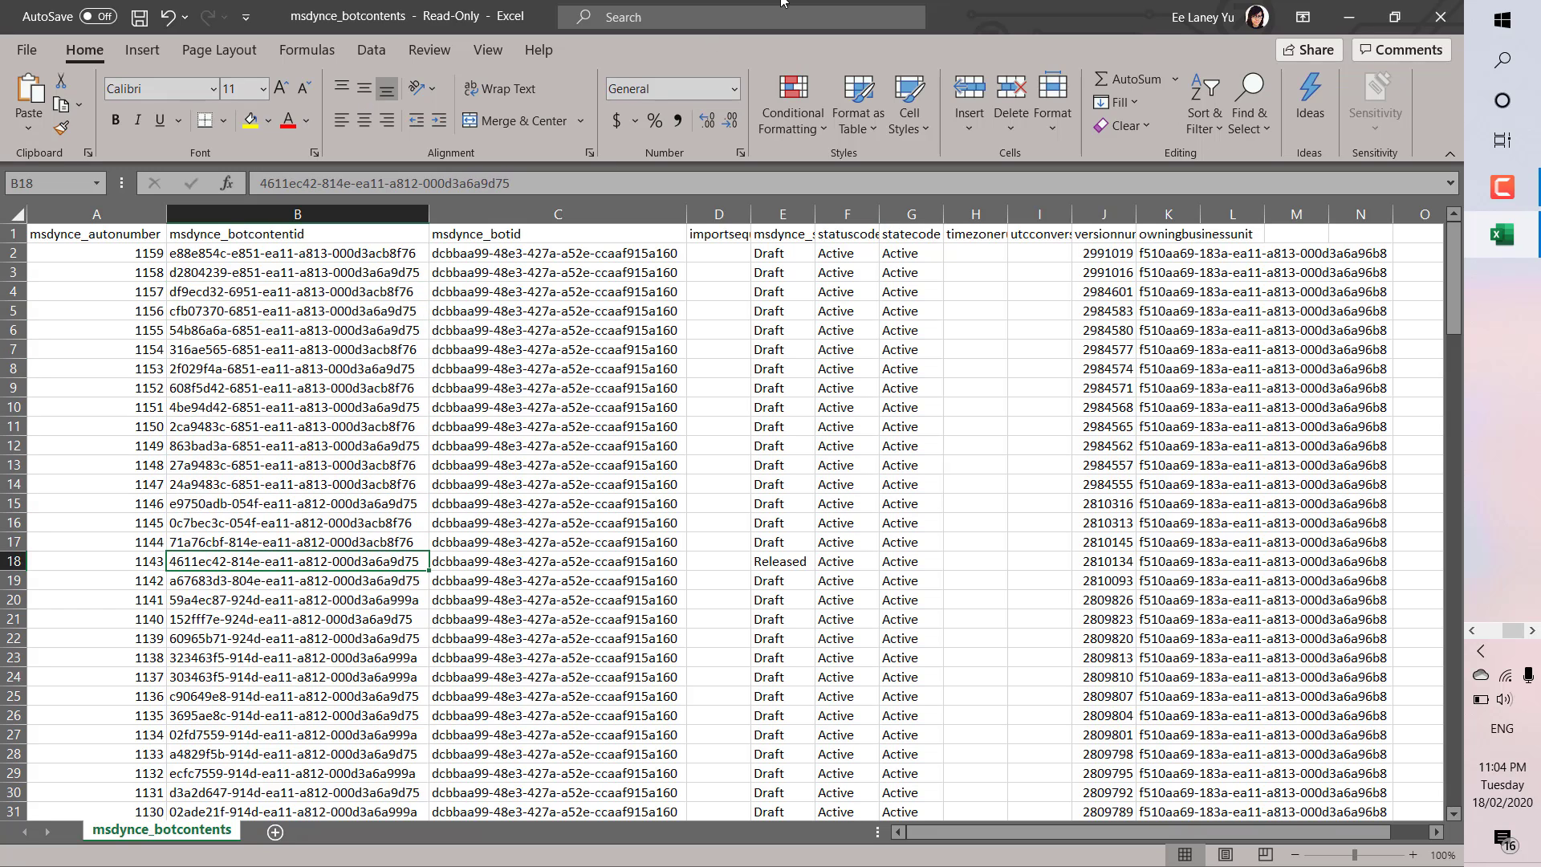
Widen column E so the msdynce_state header and its values show fully
mouse_move(1456, 315)
left_mouse_down()
mouse_move(1418, 706)
mouse_move(1475, 305)
left_mouse_up()
left_click(782, 563)
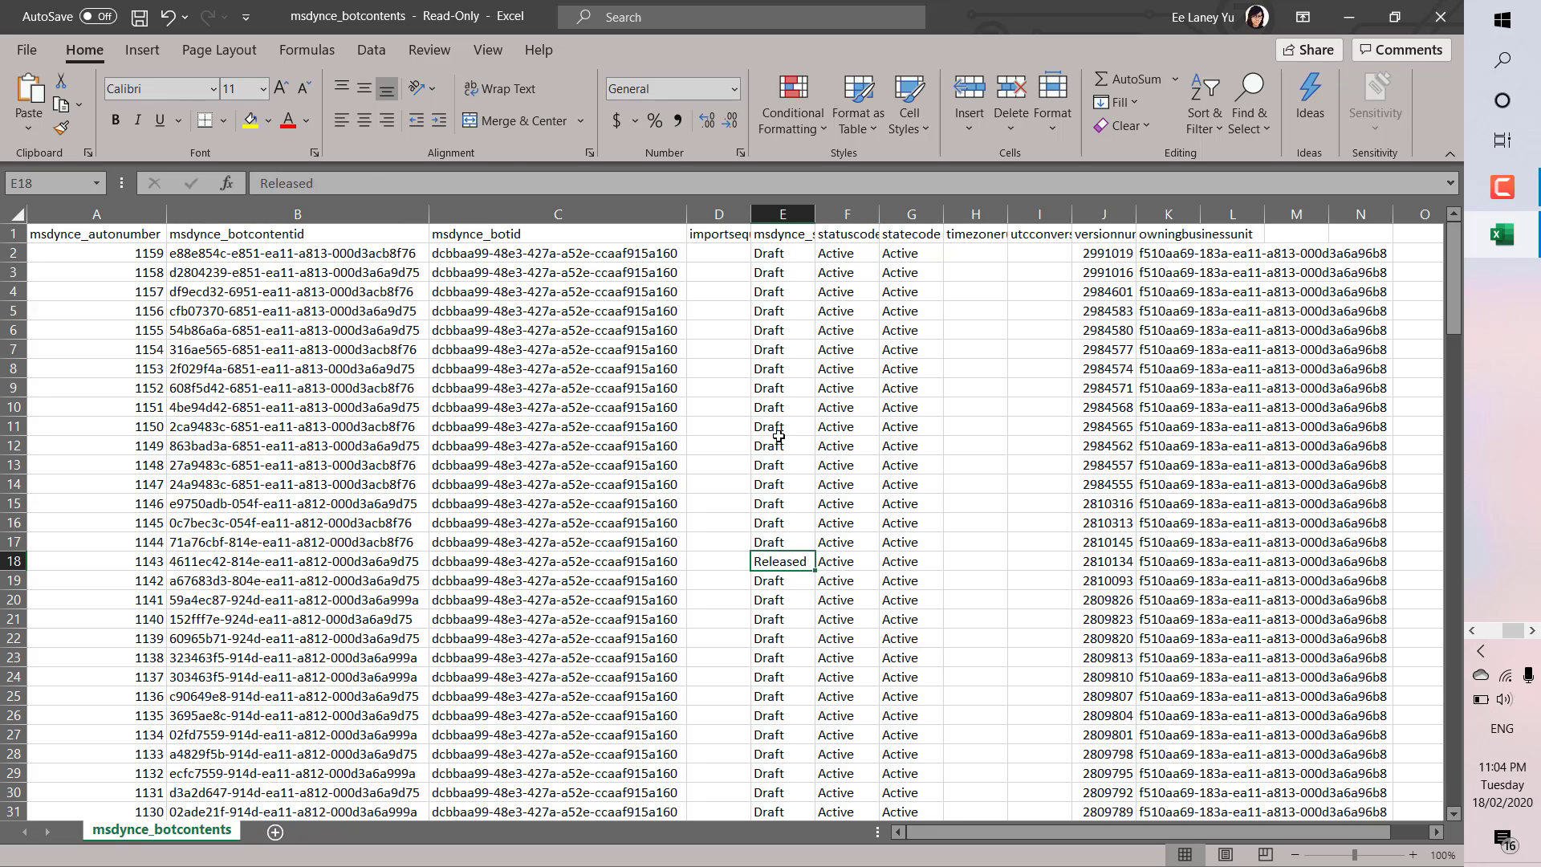
left_click_drag(815, 214, 980, 241)
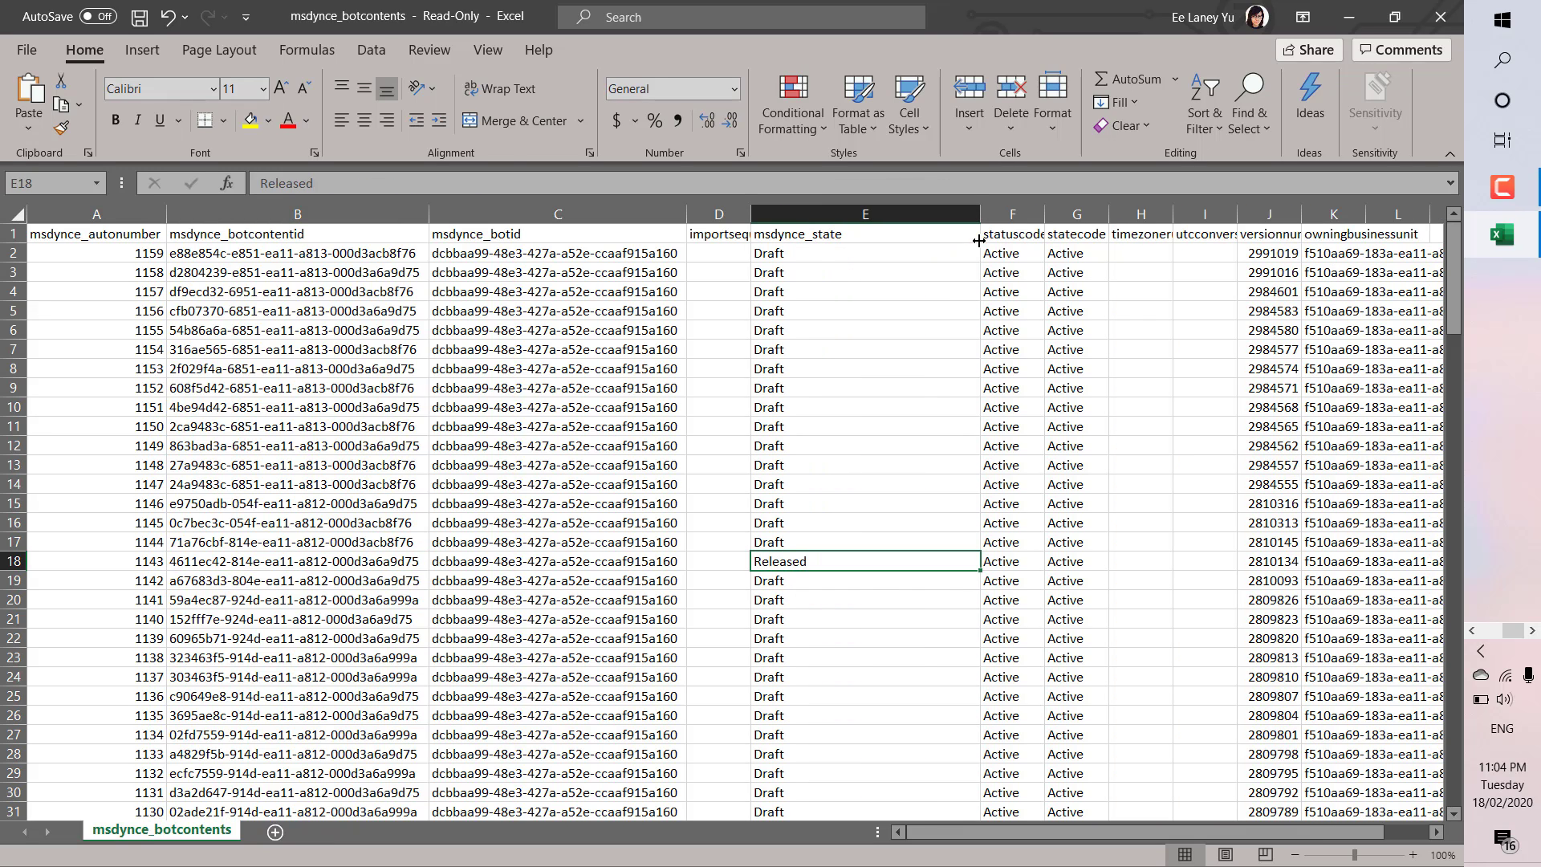
left_click(826, 259)
key("Down")
key("Down")
key("Down")
key("Down")
key("Down")
key("Down")
key("Down")
key("Down")
key("Down")
key("Down")
key("Down")
key("Down")
key("Down")
key("Down")
key("Down")
key("Down")
key("Down")
key("Down")
key("Down")
key("Down")
key("Down")
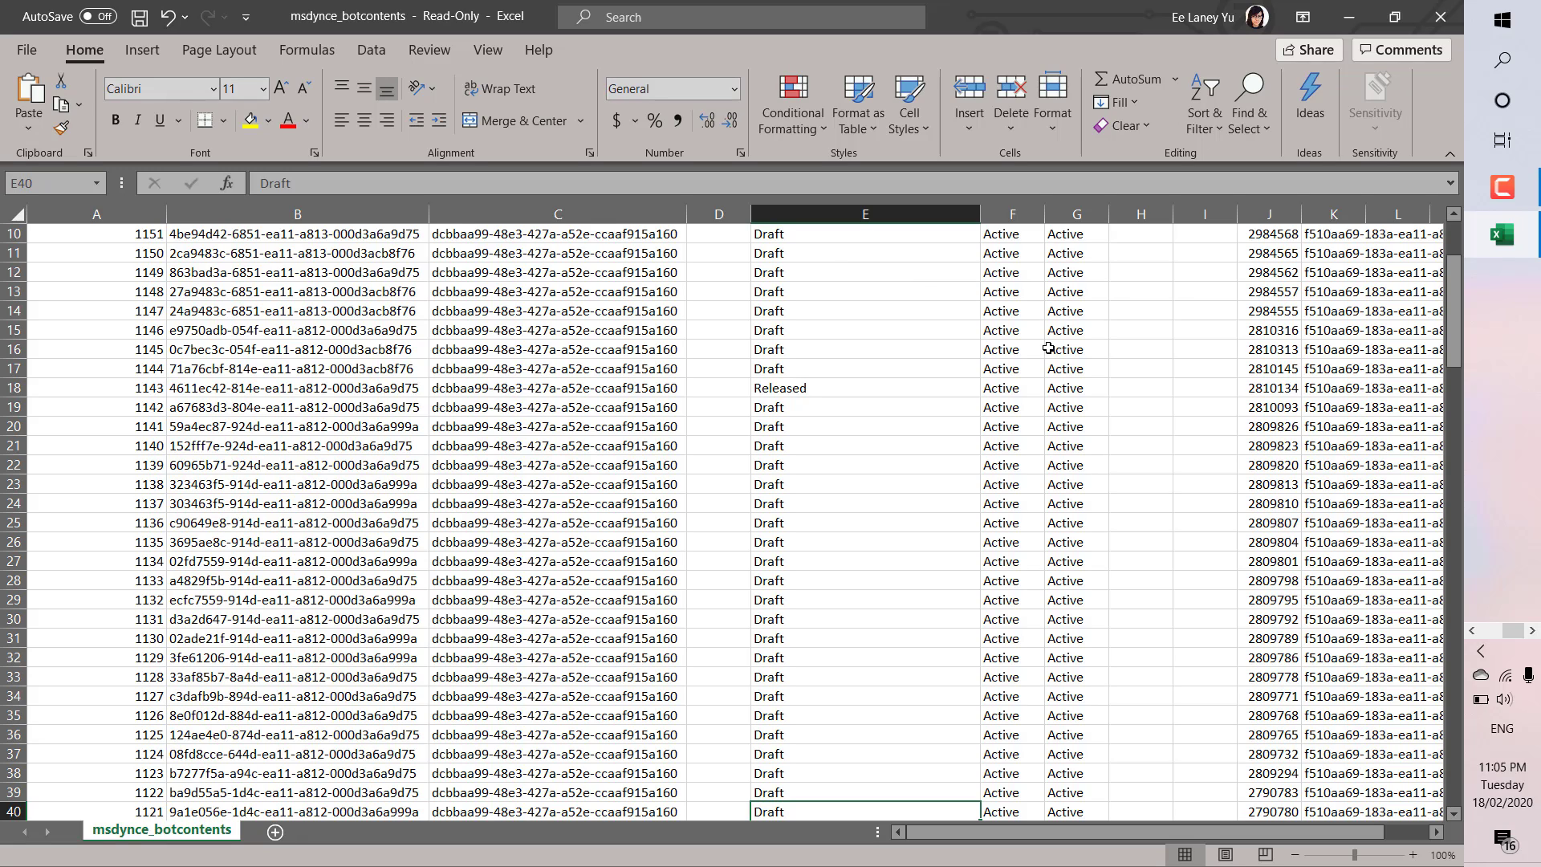
Close the exported workbook, answering the save-changes prompt
left_click_drag(1461, 321, 1456, 183)
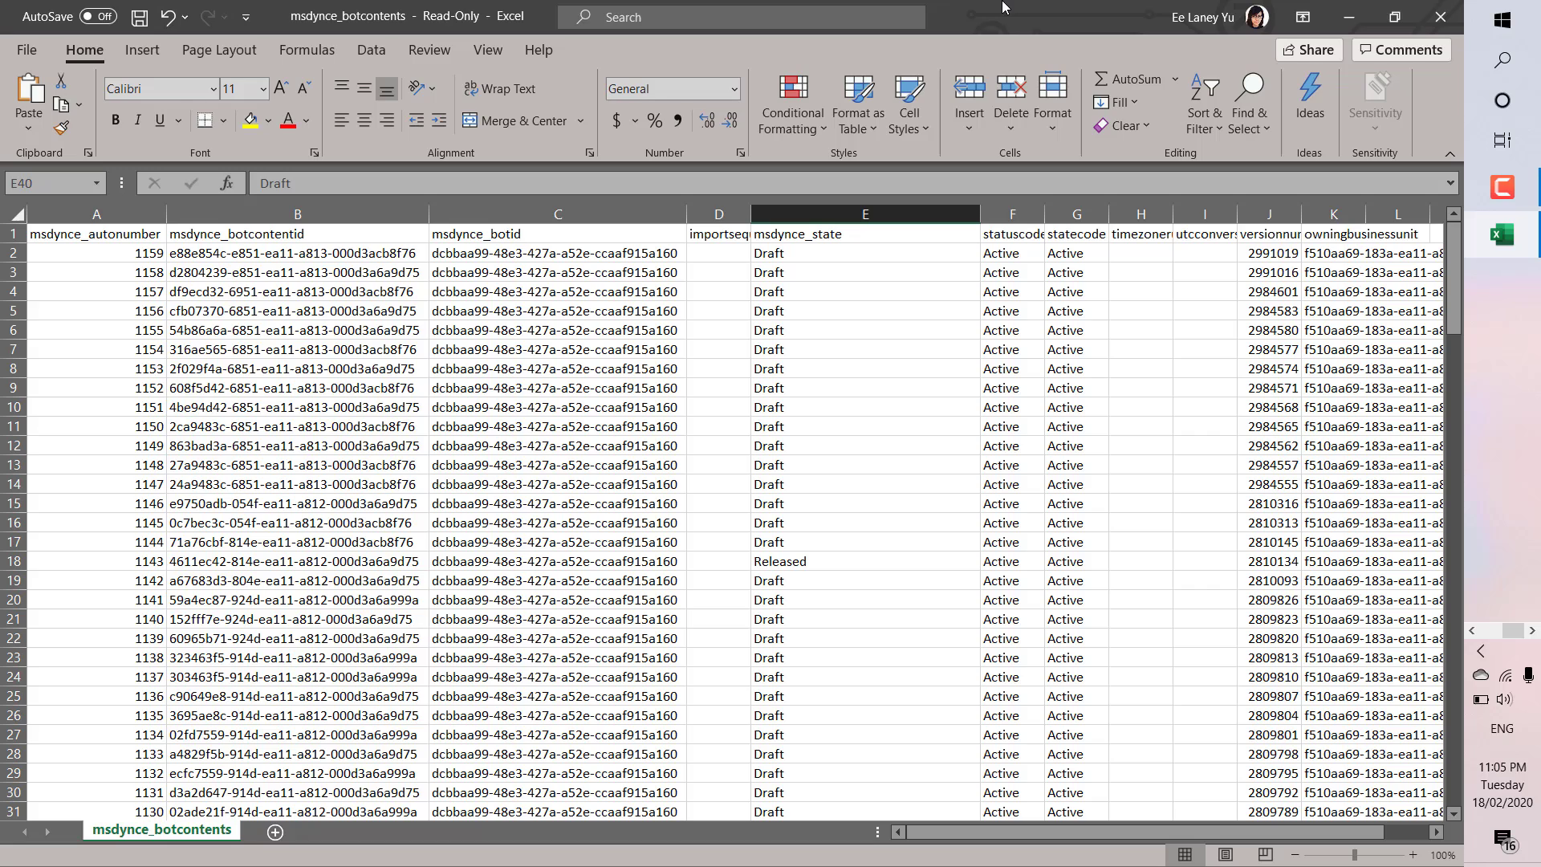
left_click(1456, 17)
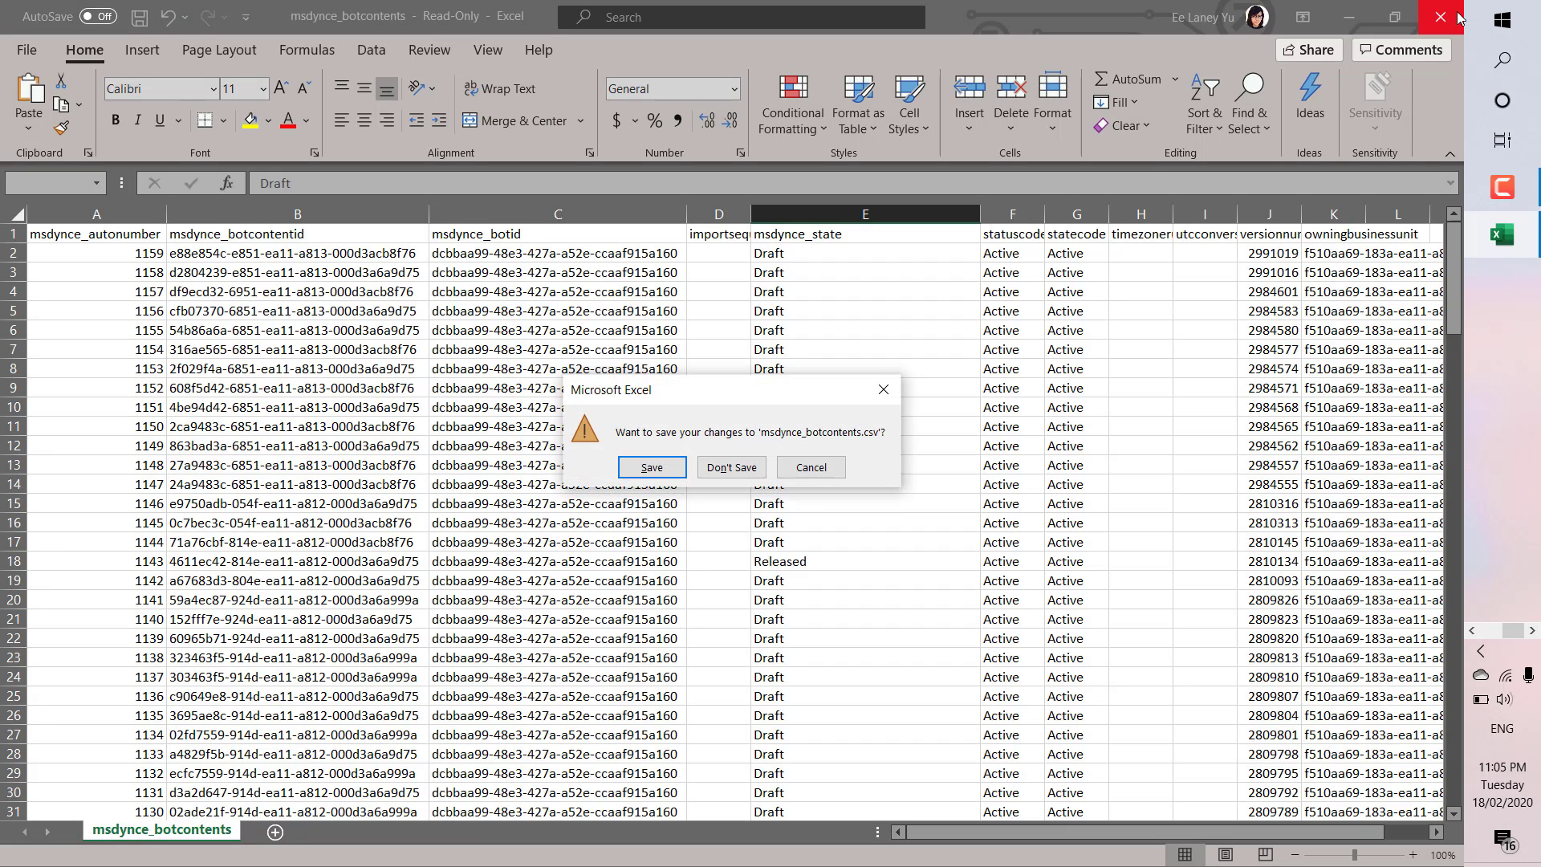
left_click(729, 466)
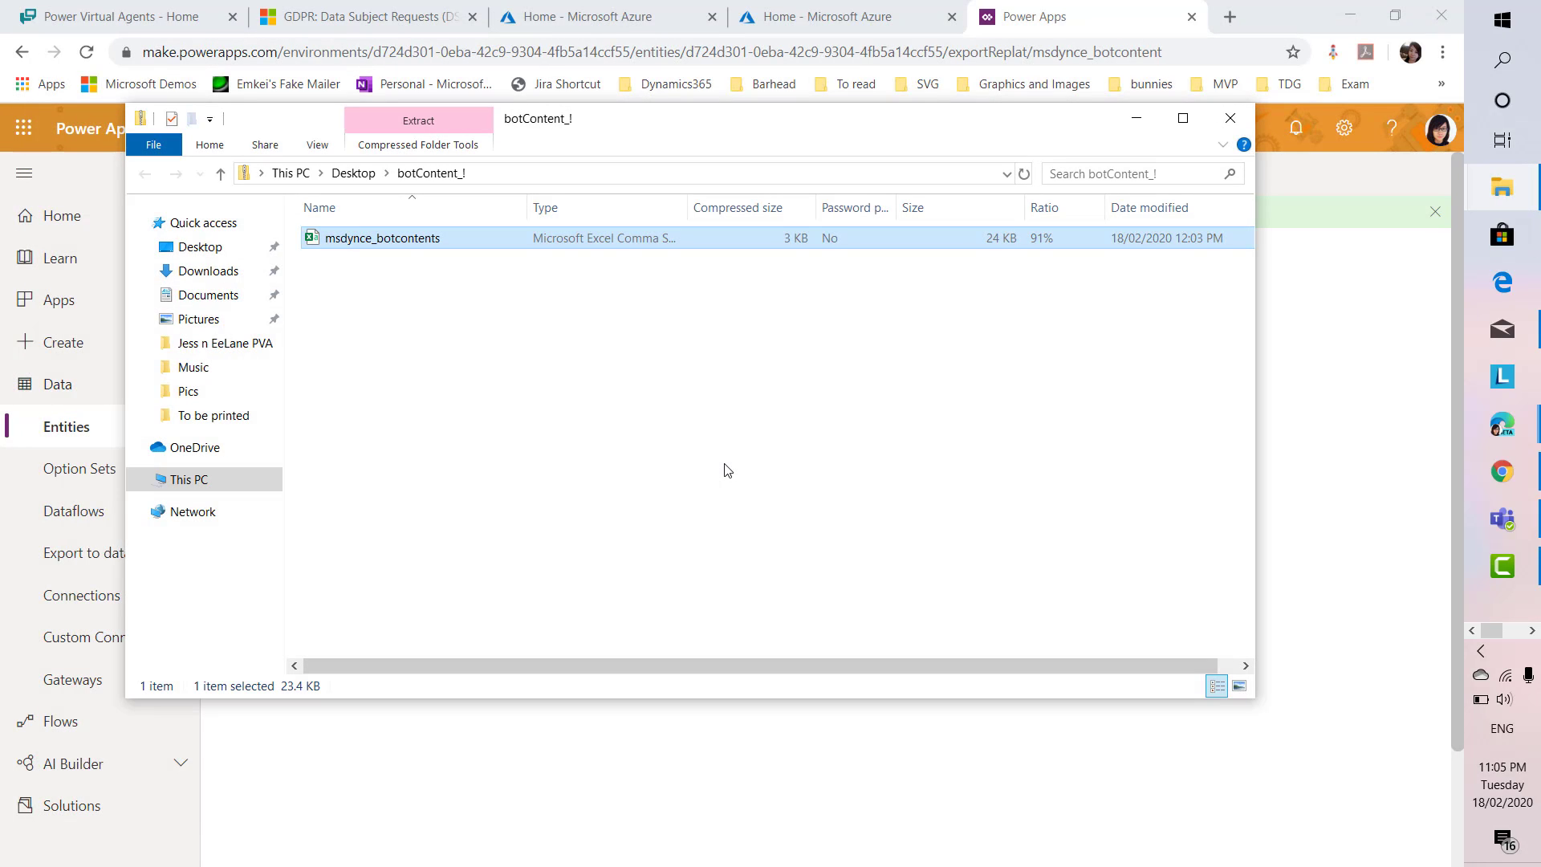
Close the botContent folder window and return to the GDPR Data Subject Requests page
left_click(1226, 109)
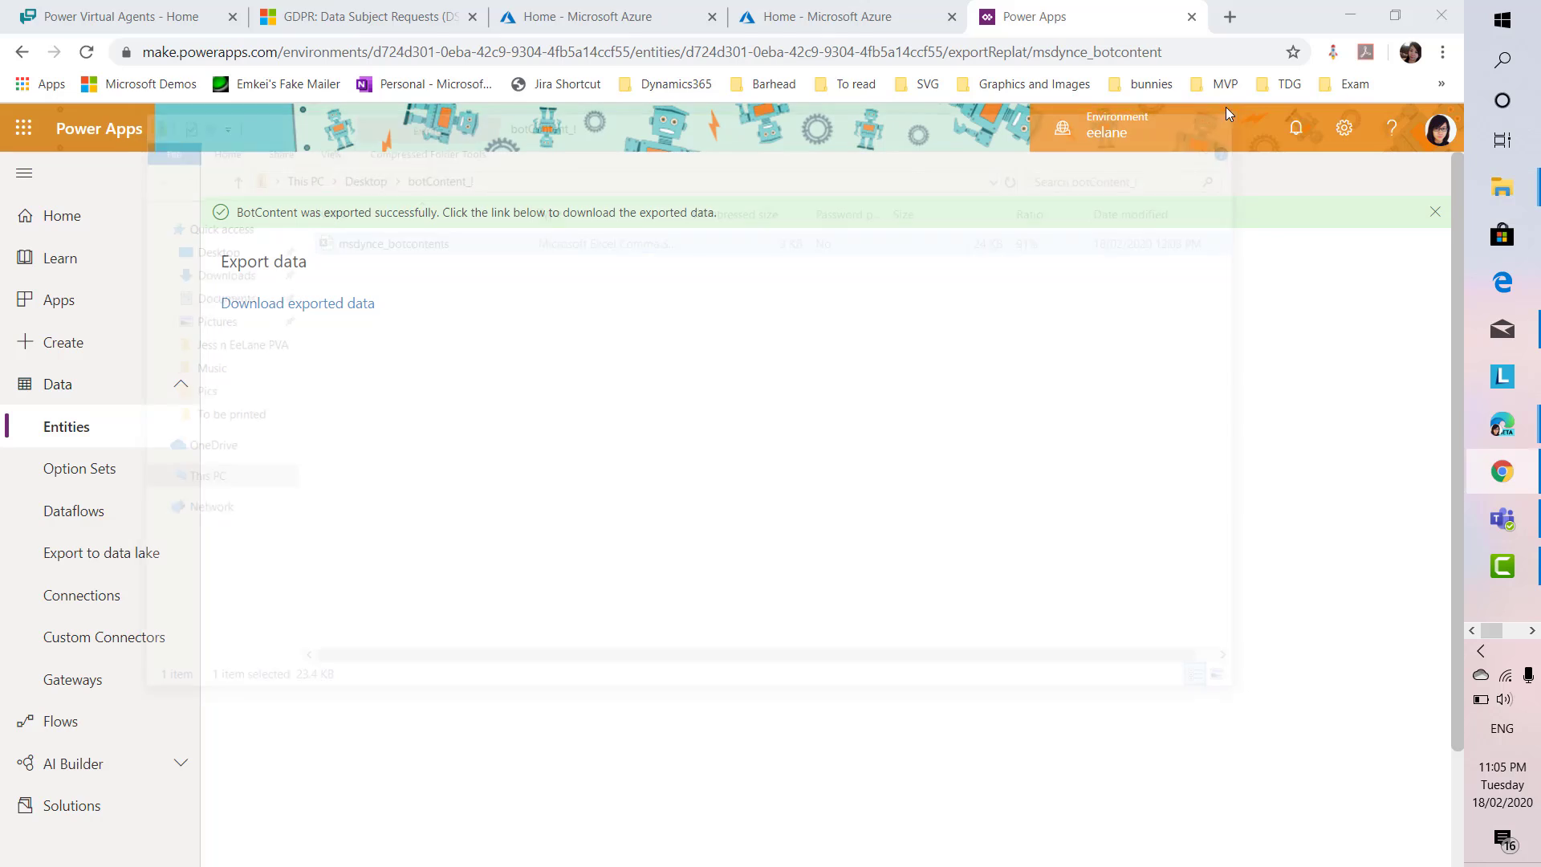
left_click(397, 10)
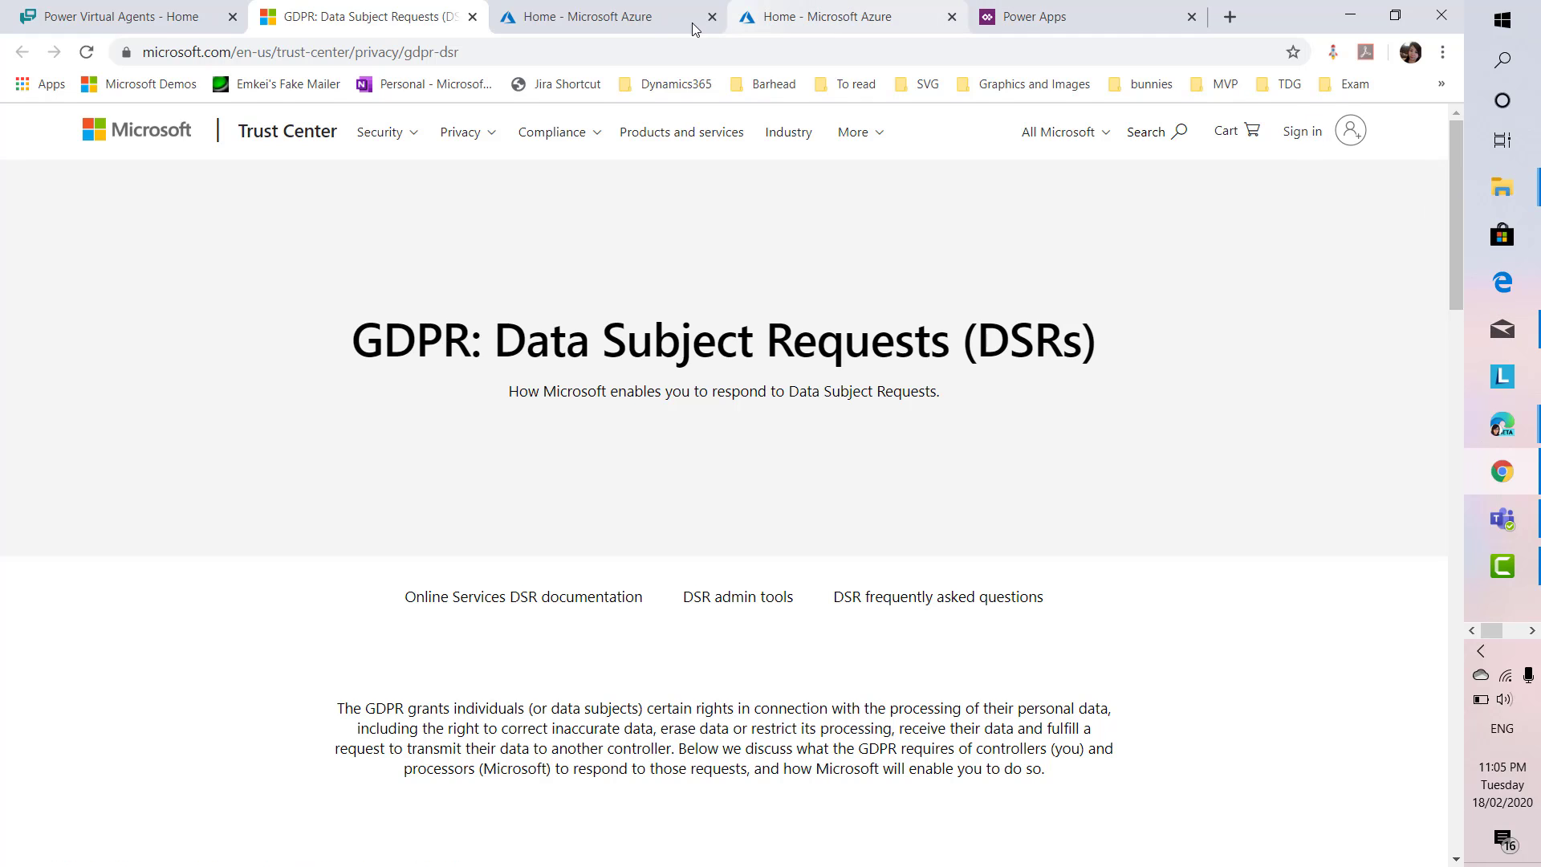
left_click(641, 21)
left_click(396, 11)
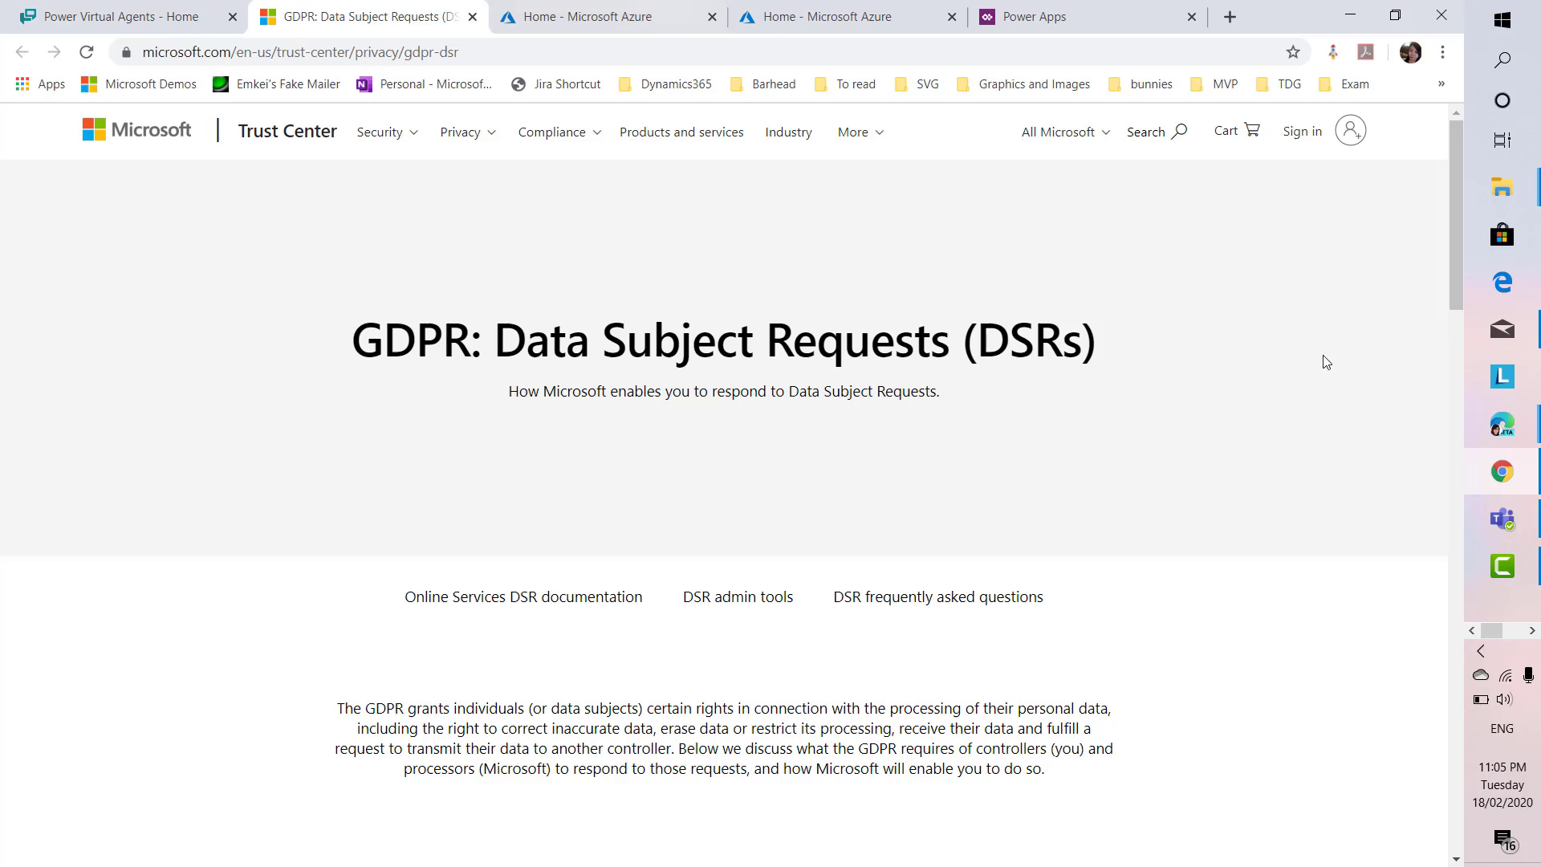
Sign in to the Trust Center, verify the account, and scroll to Data Subject Request admin tools
left_click(1298, 139)
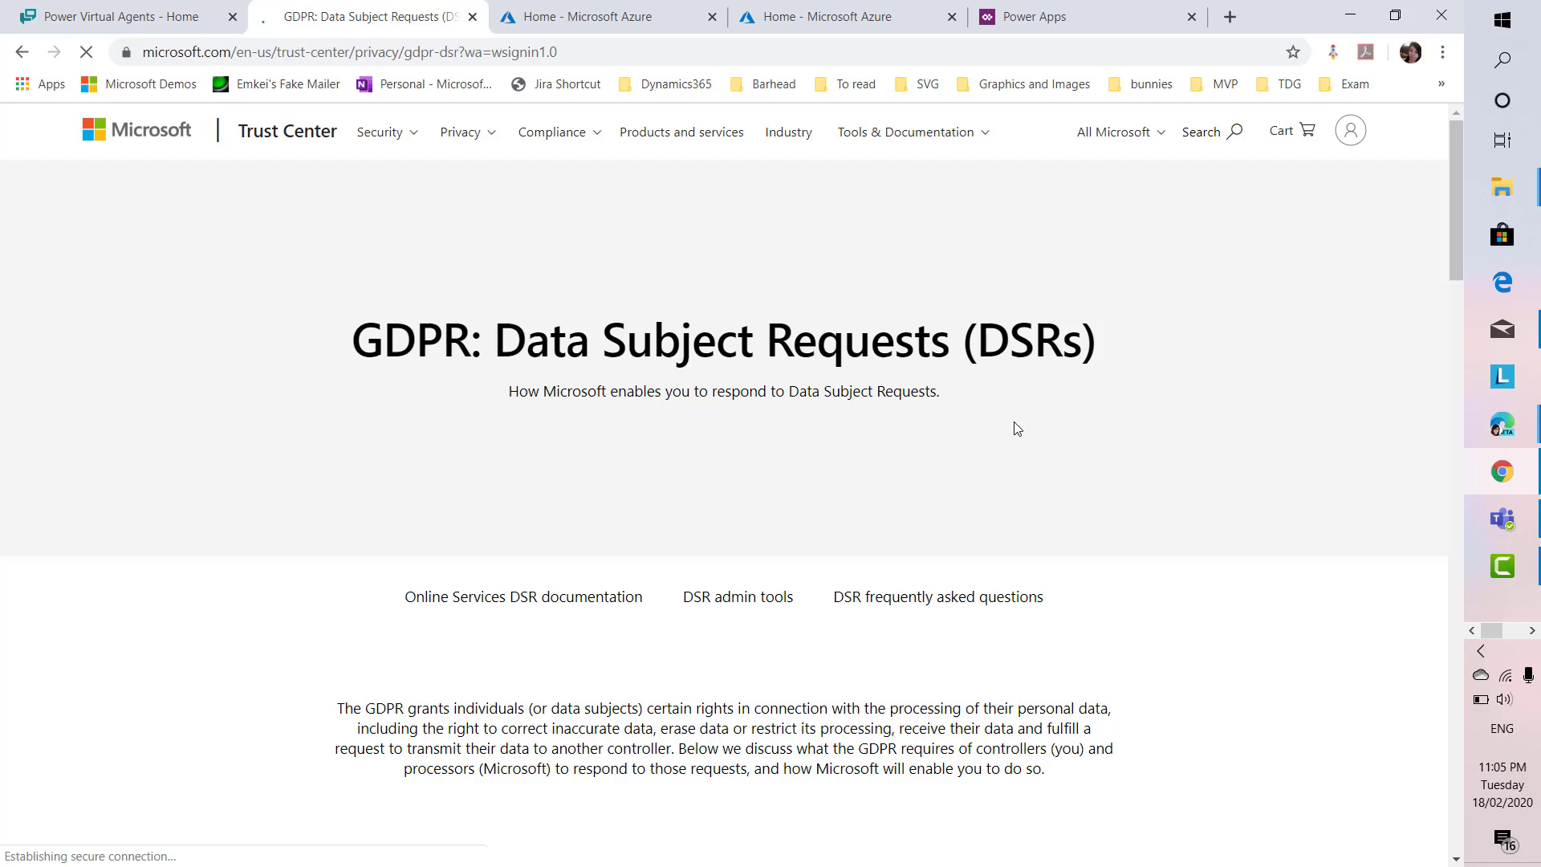
left_click(1357, 143)
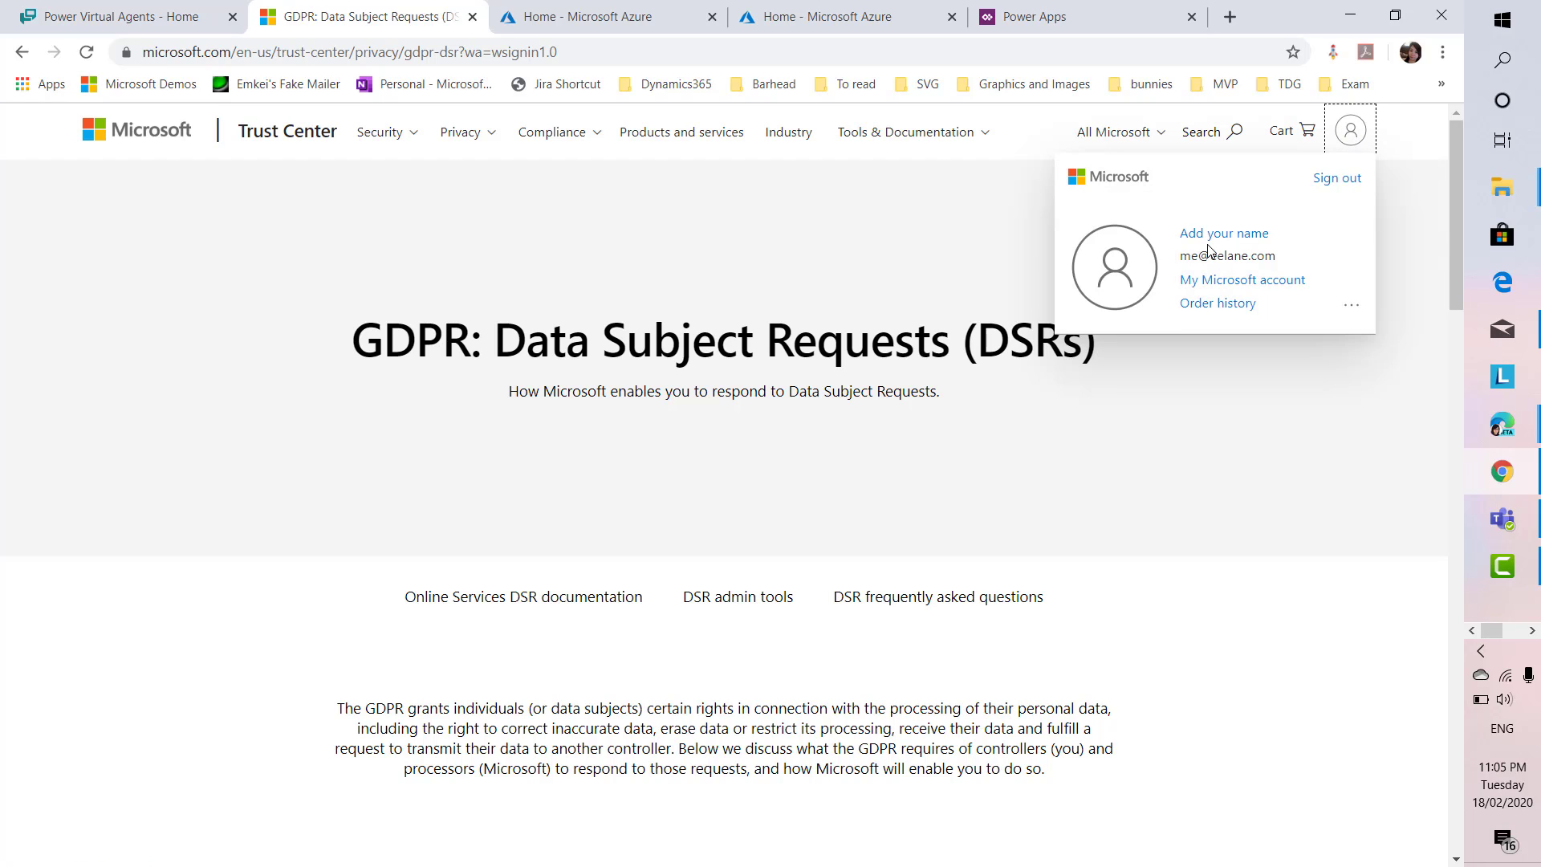
left_click(476, 465)
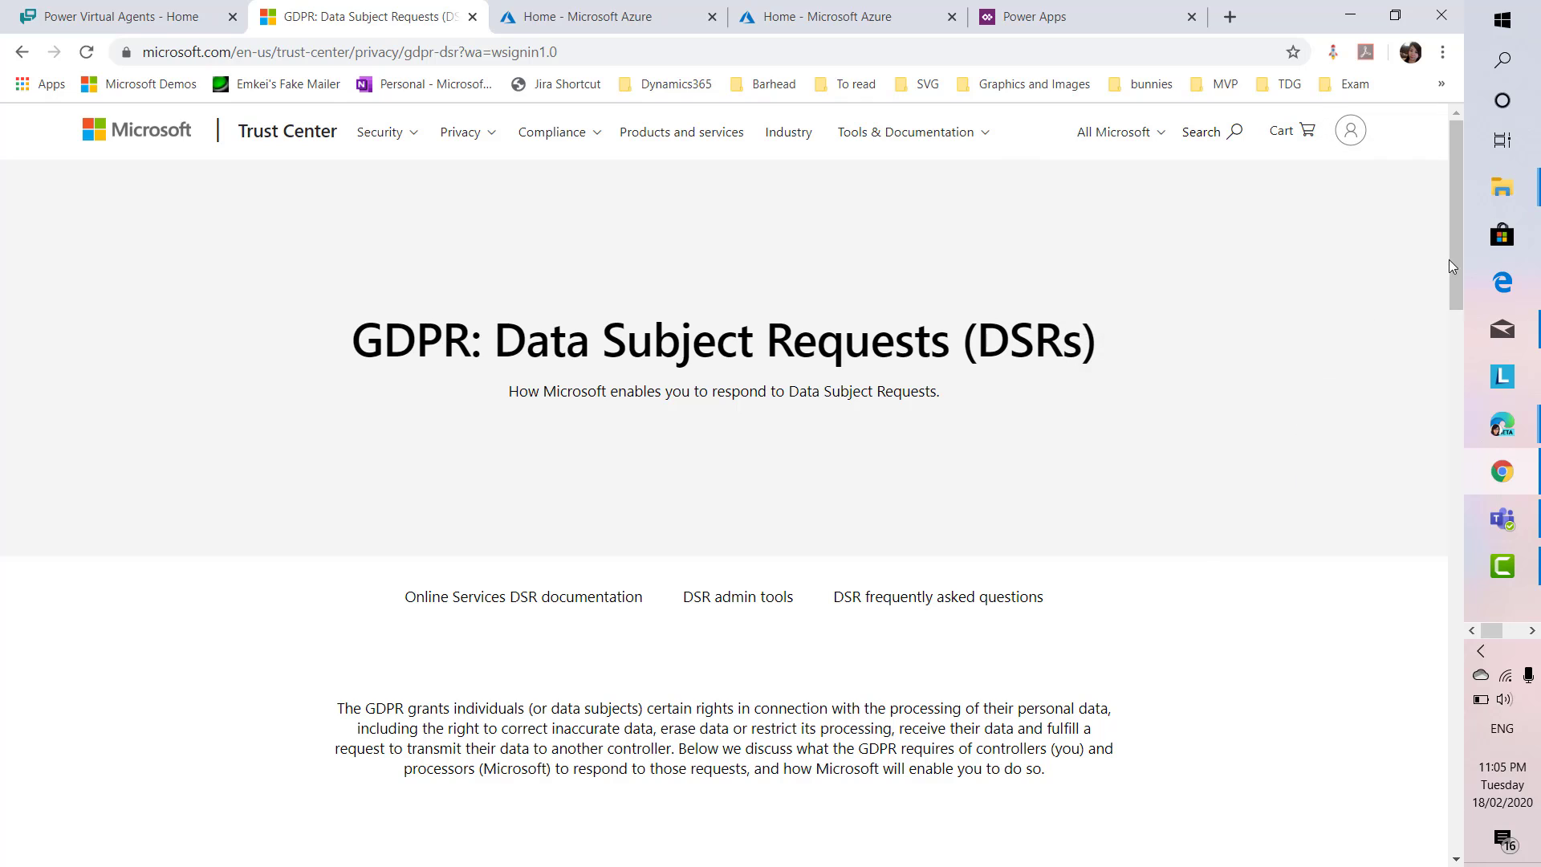
right_click(1415, 472)
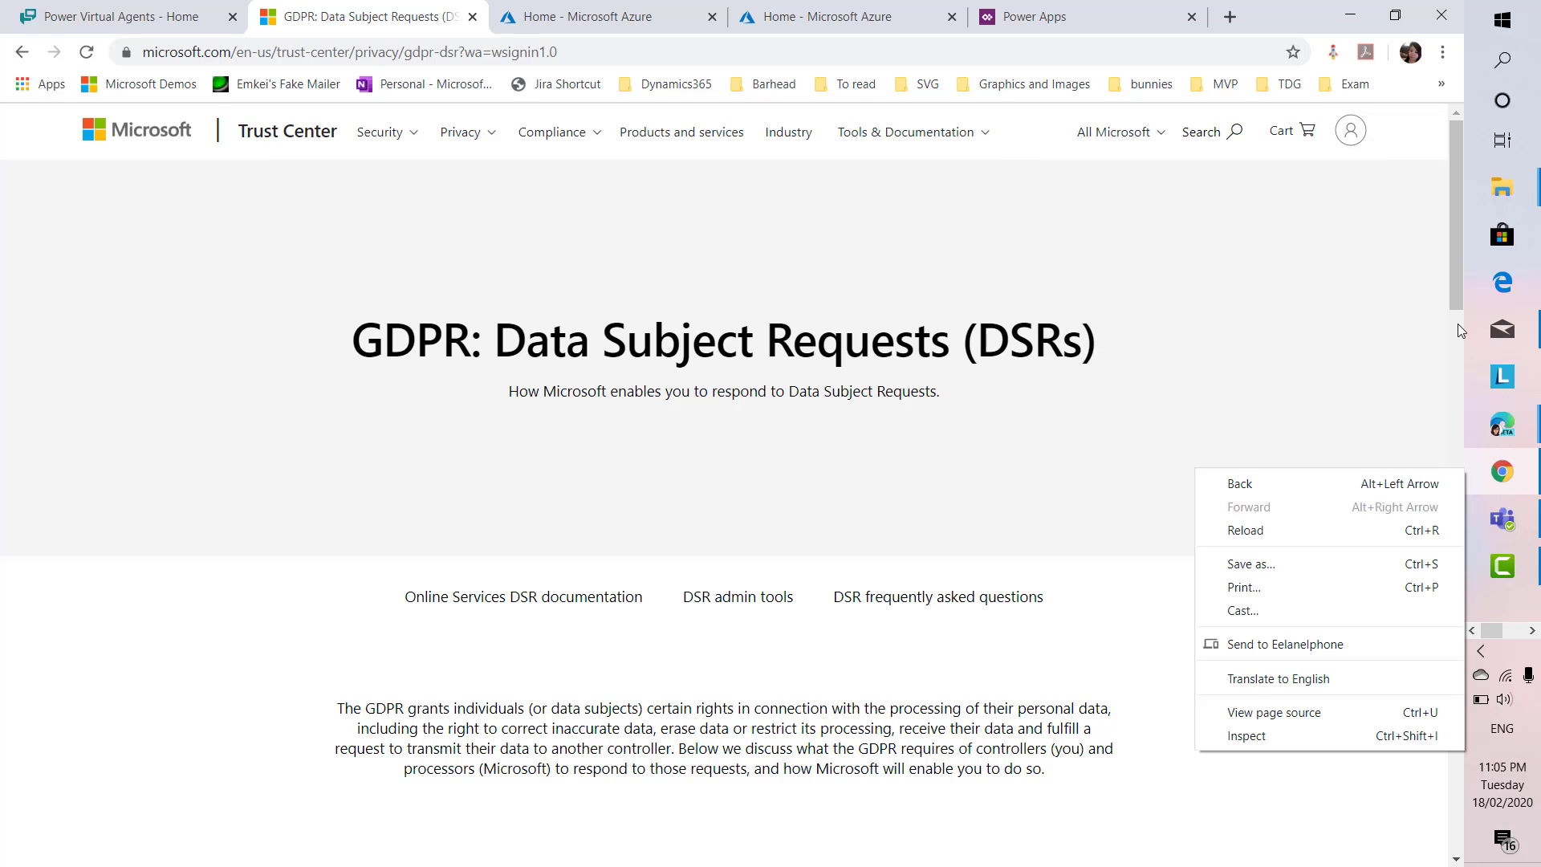
left_click_drag(1456, 295, 1407, 562)
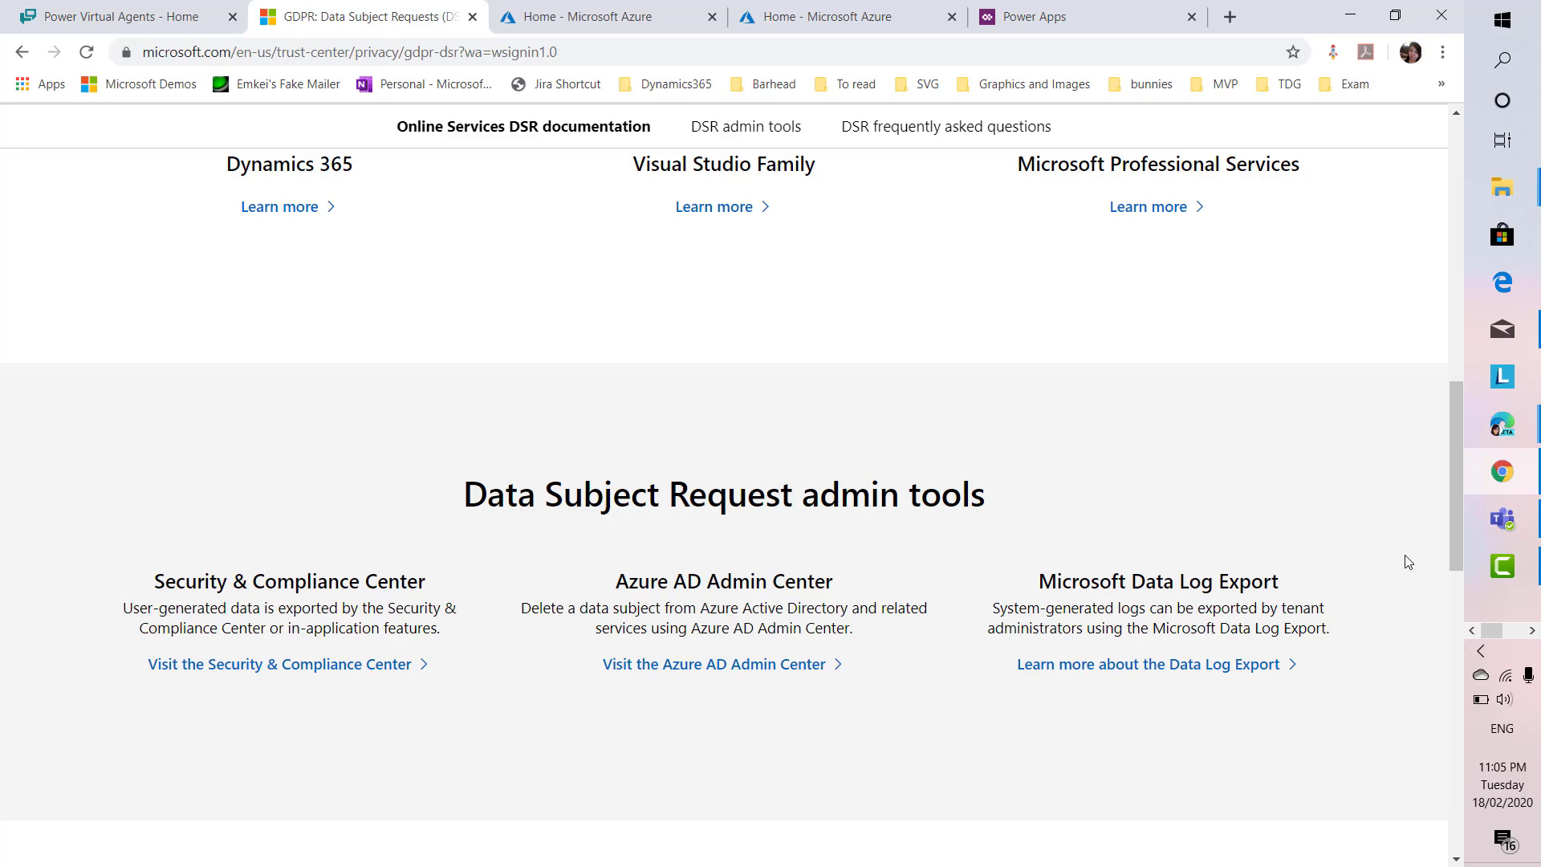
Follow 'Learn more about the Data Log Export' and sign in with the custom-domain organisation account
left_click(1210, 670)
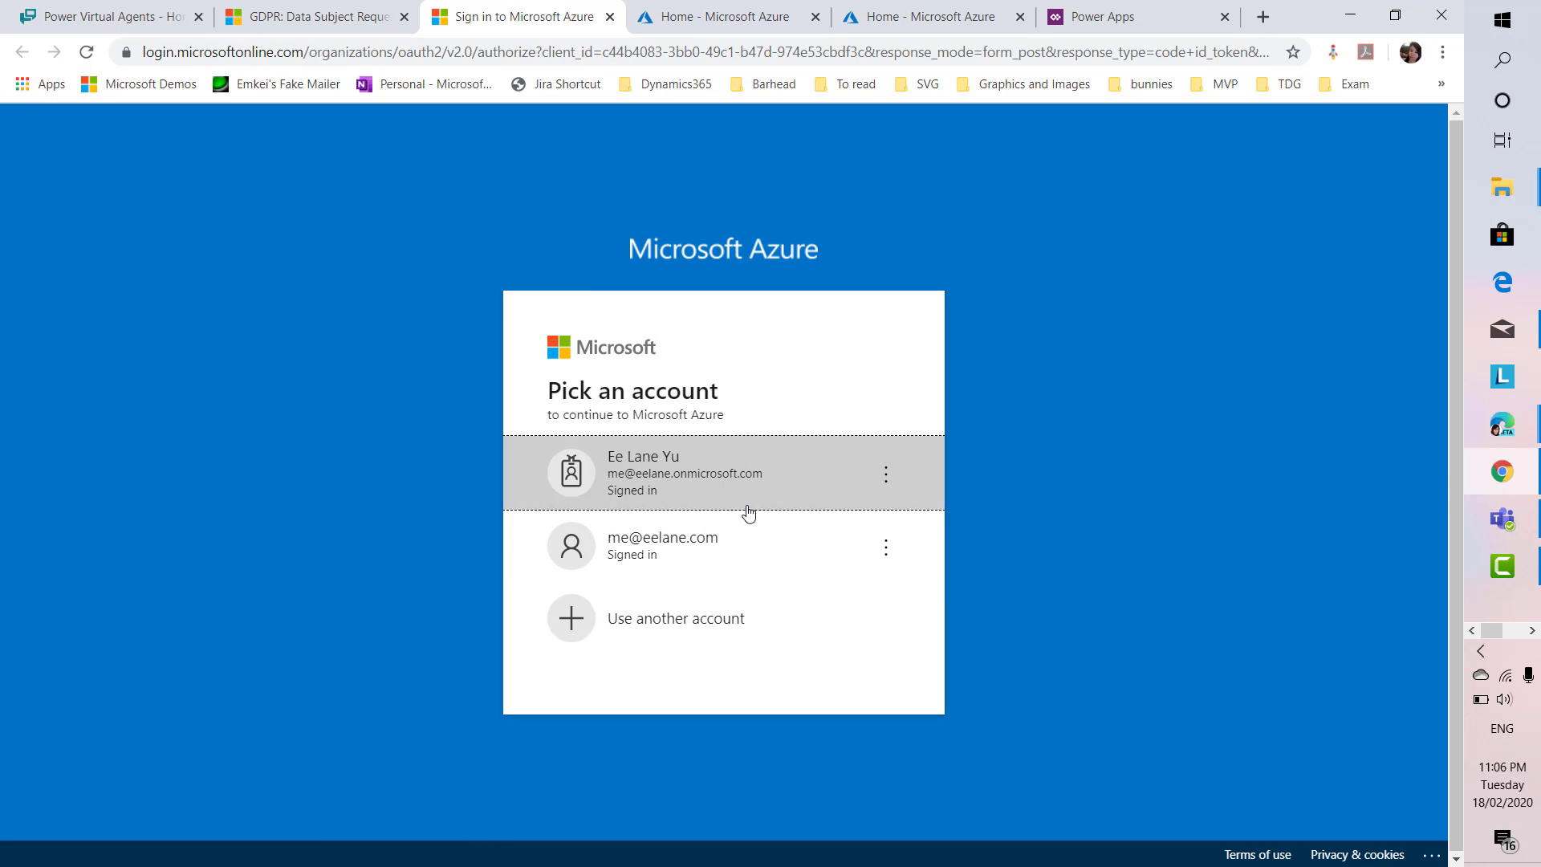
left_click(729, 549)
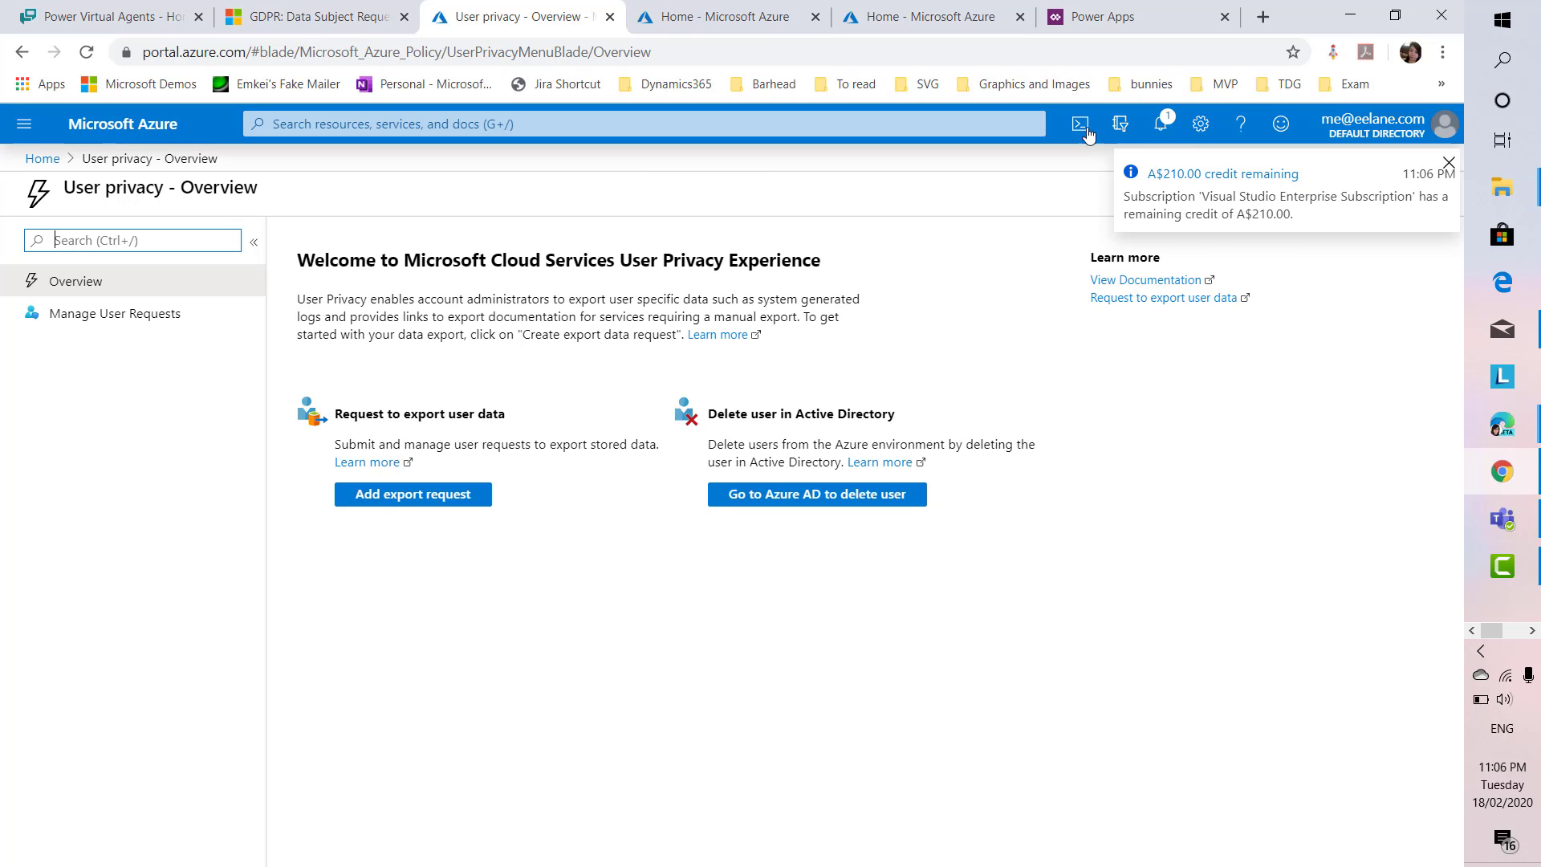
Add an export request for the admin's own guest account and open the Storage account list
left_click(151, 320)
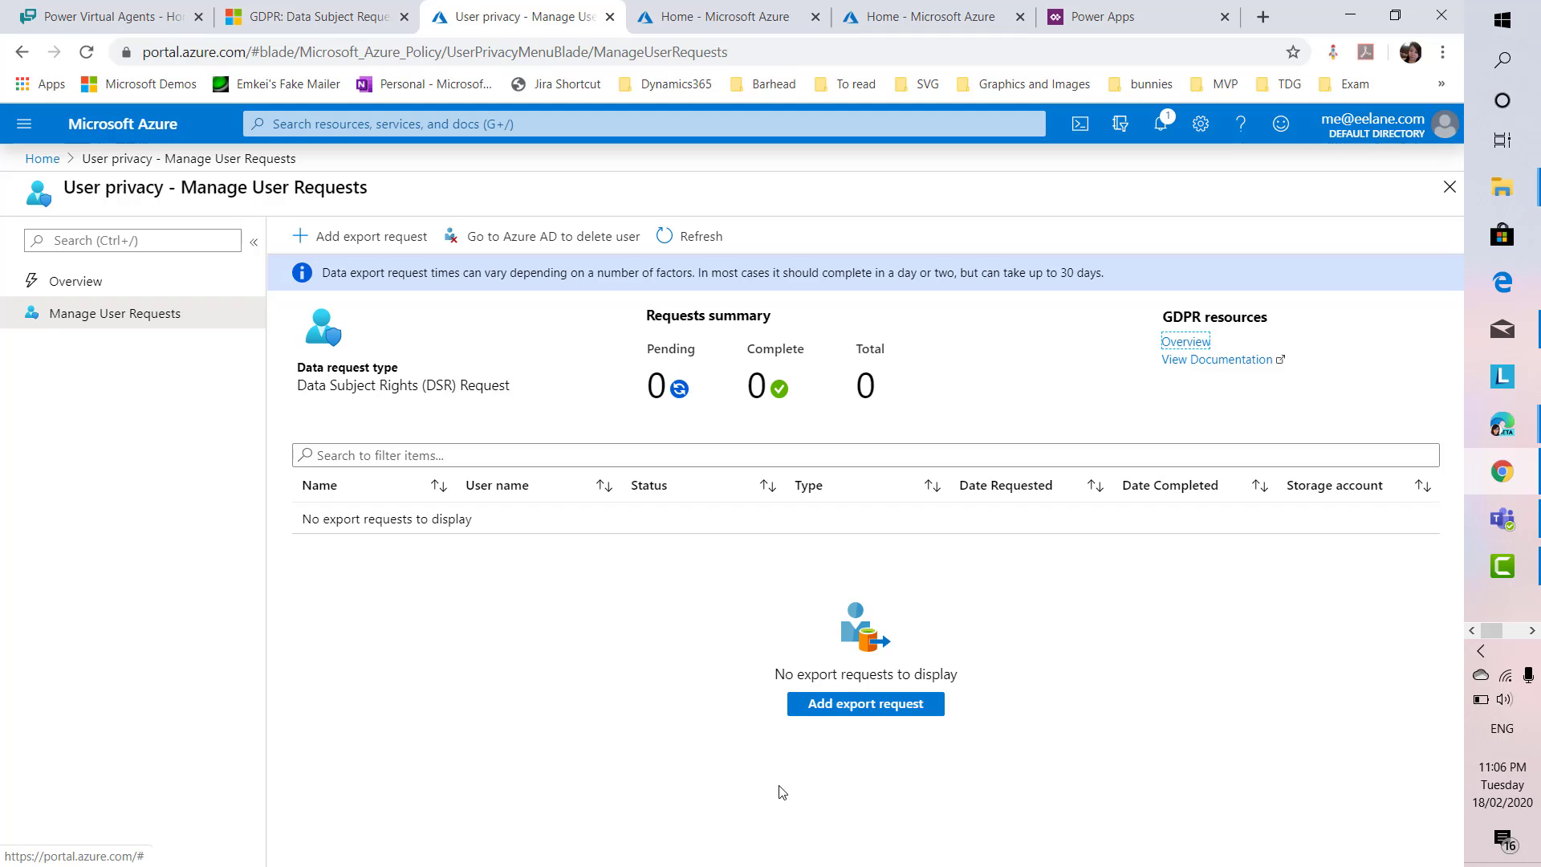
left_click(839, 705)
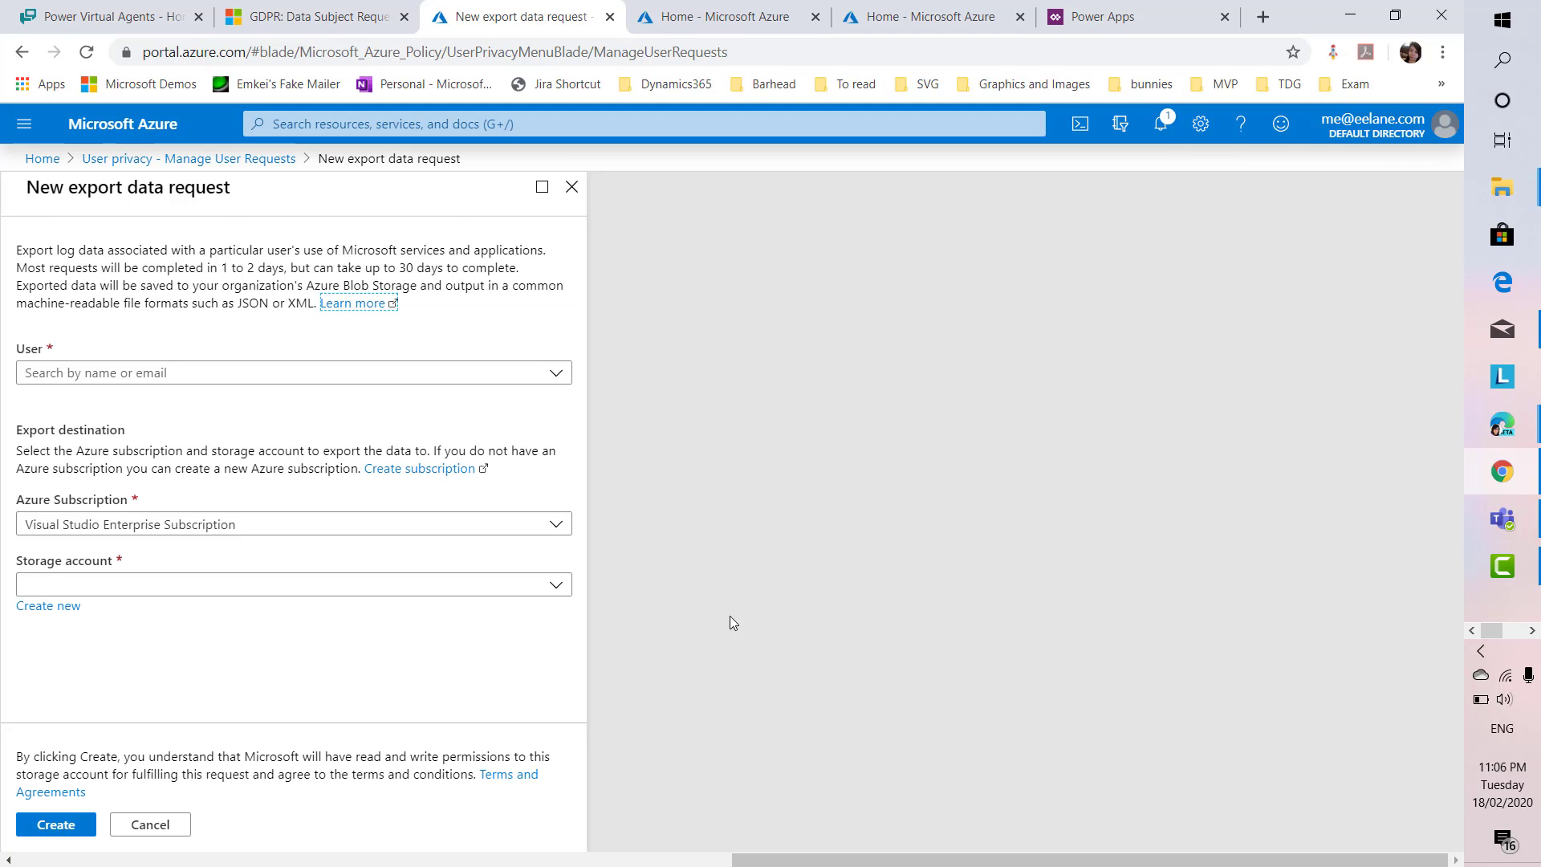
left_click(530, 371)
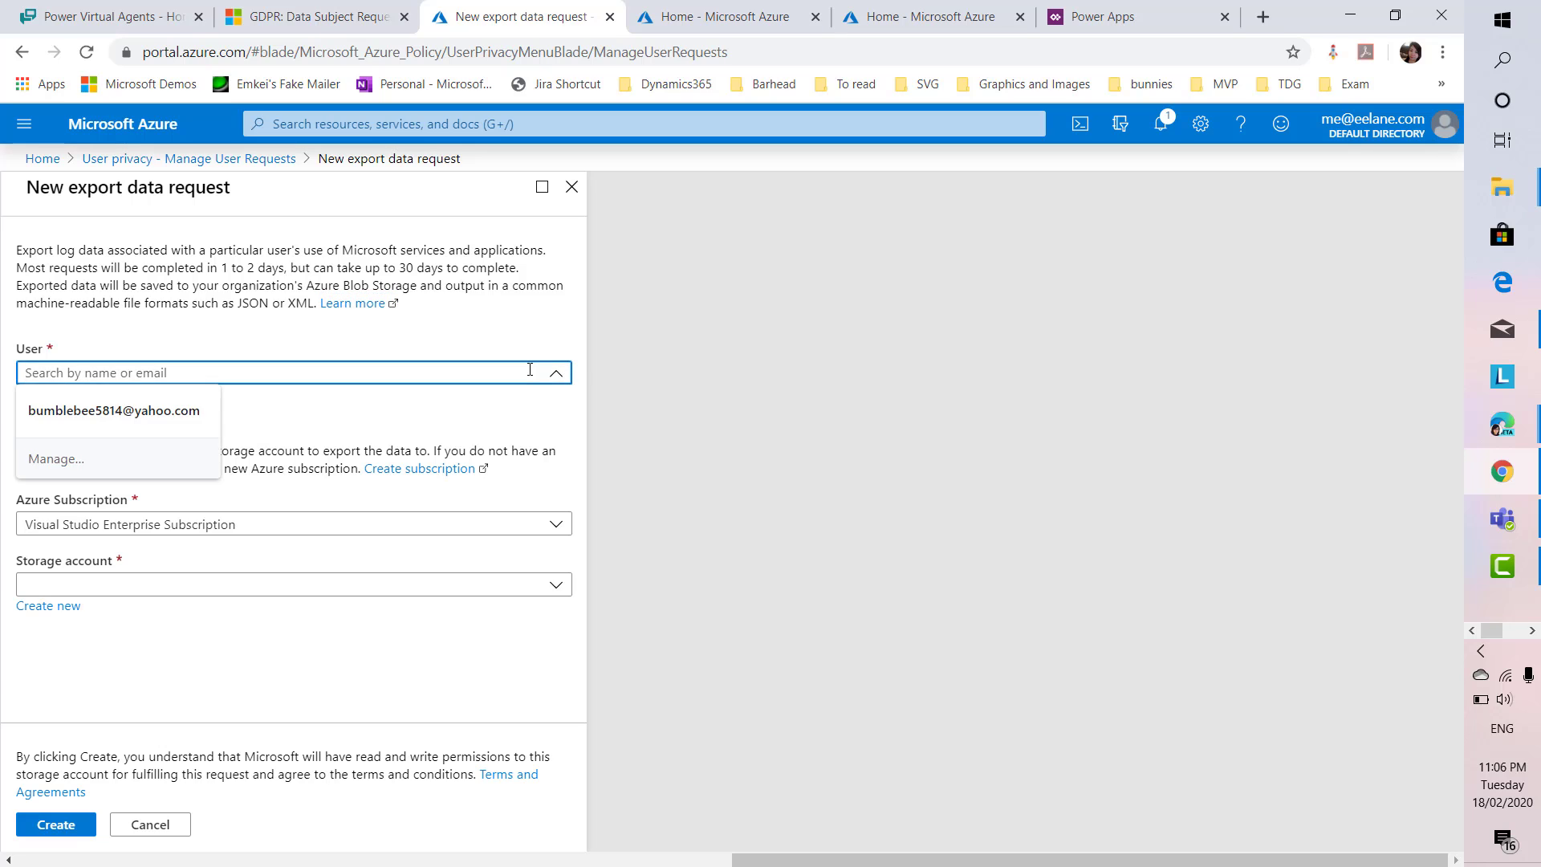
type("eelane")
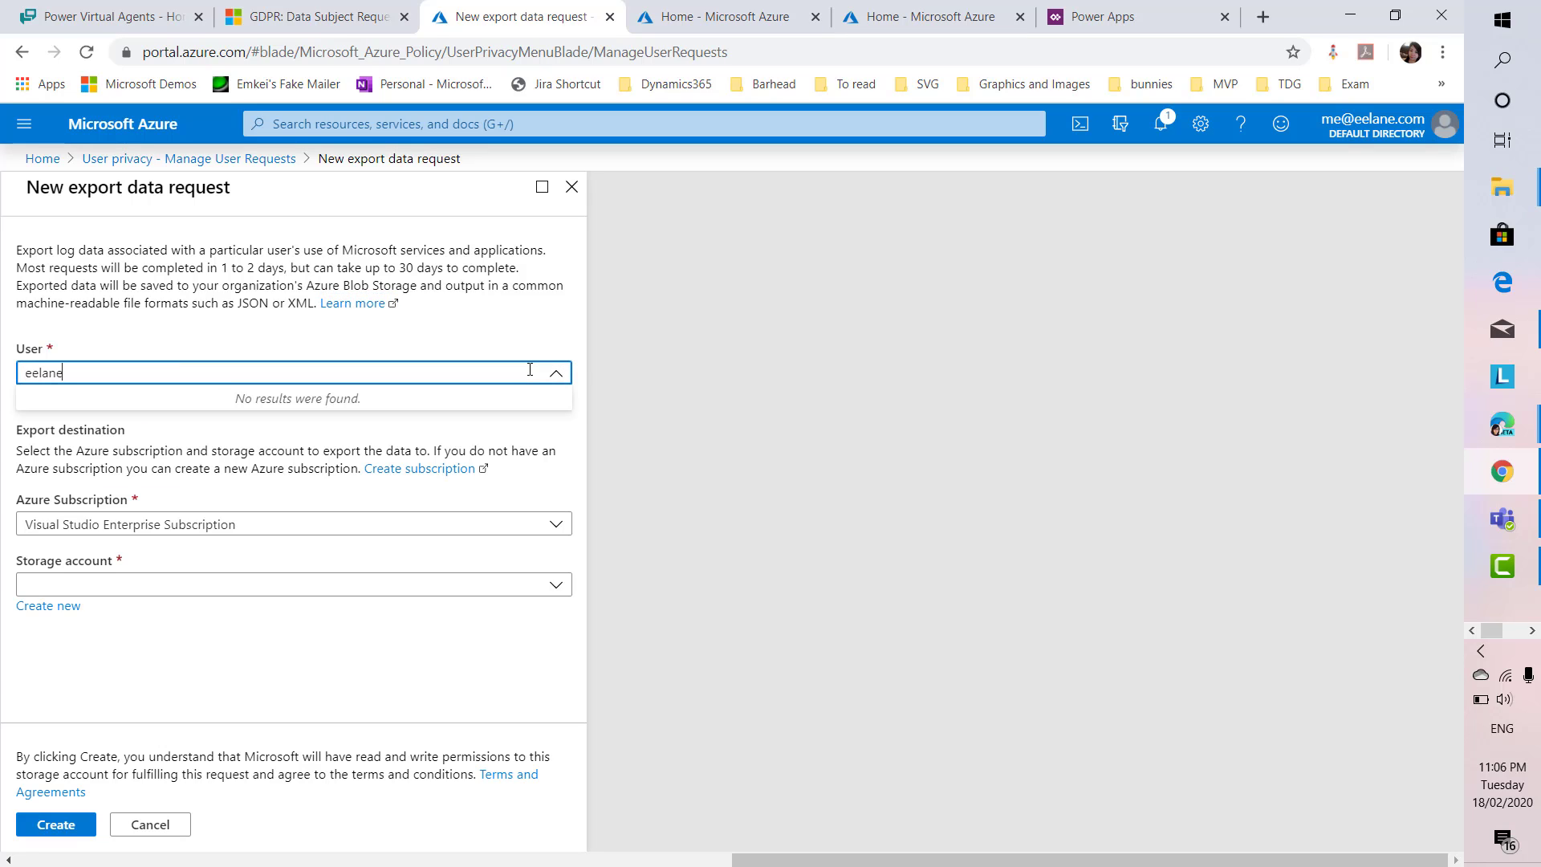
key("BackSpace")
key("BackSpace")
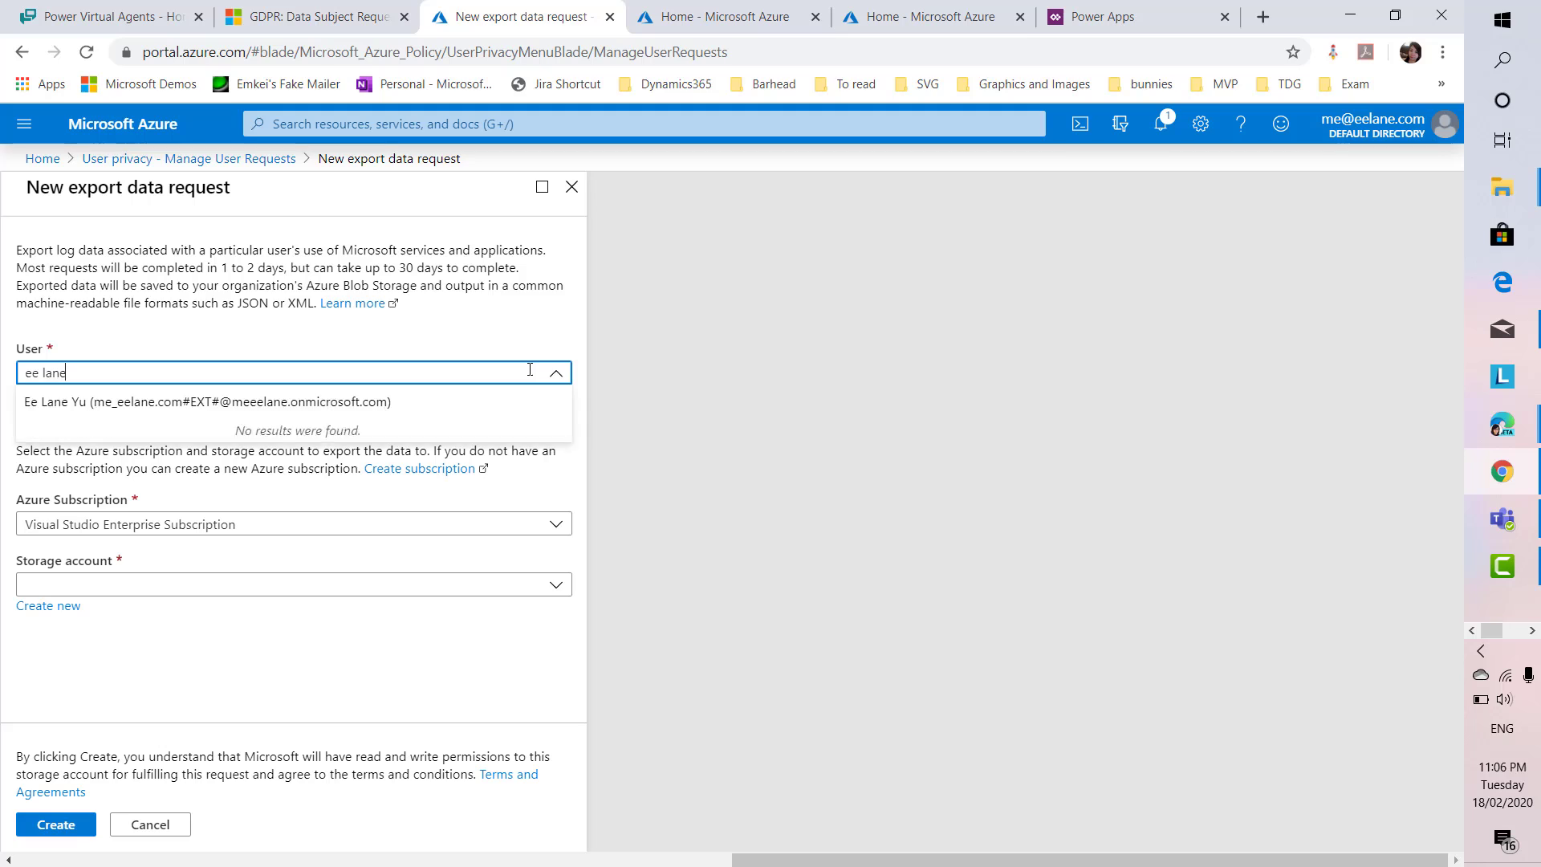
key("Down")
key("Return")
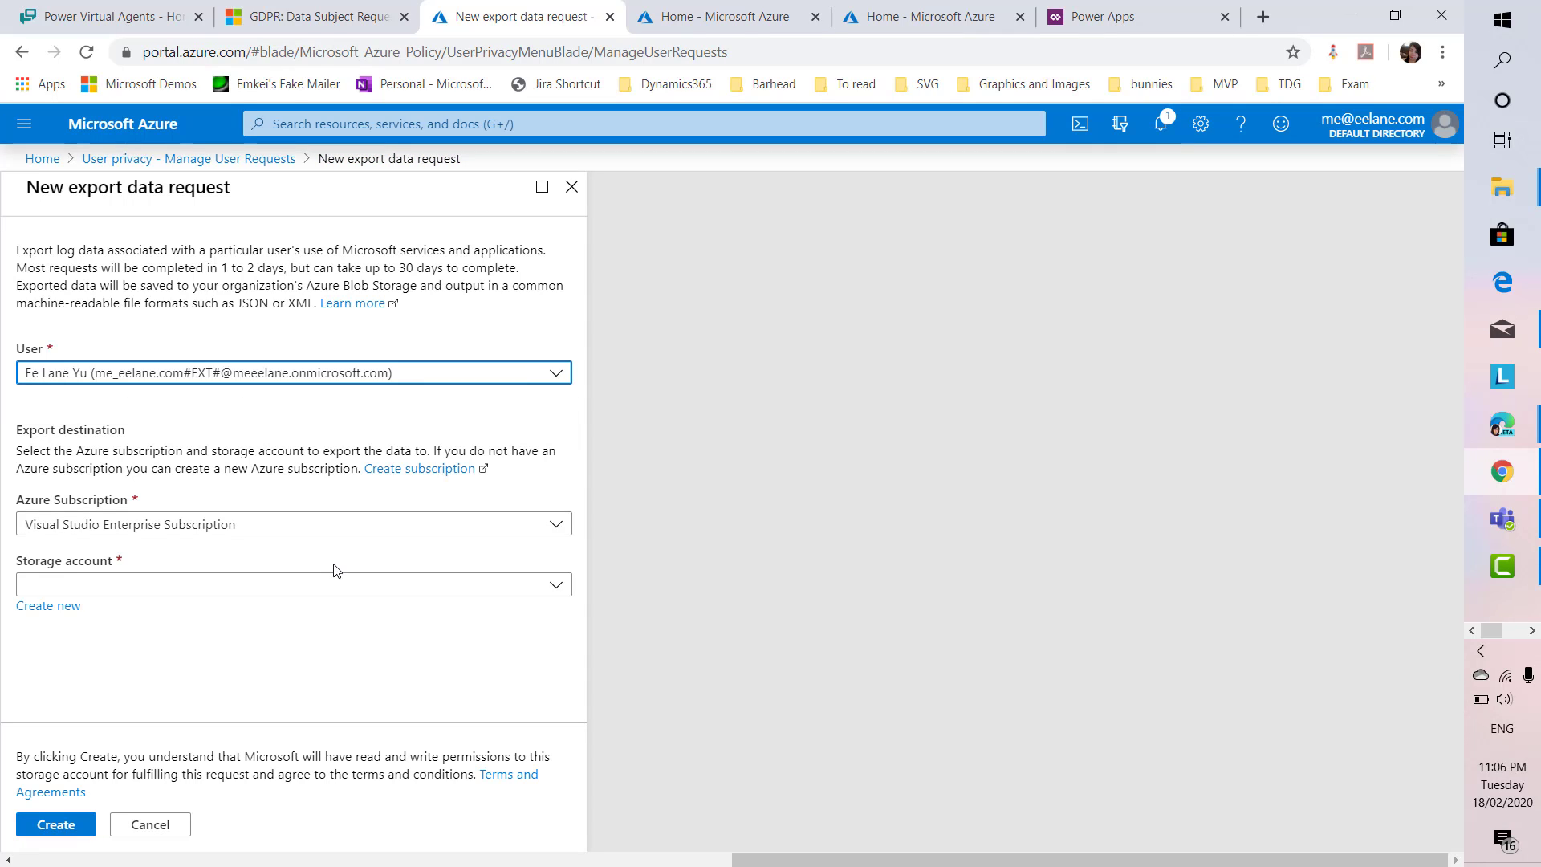
left_click(258, 586)
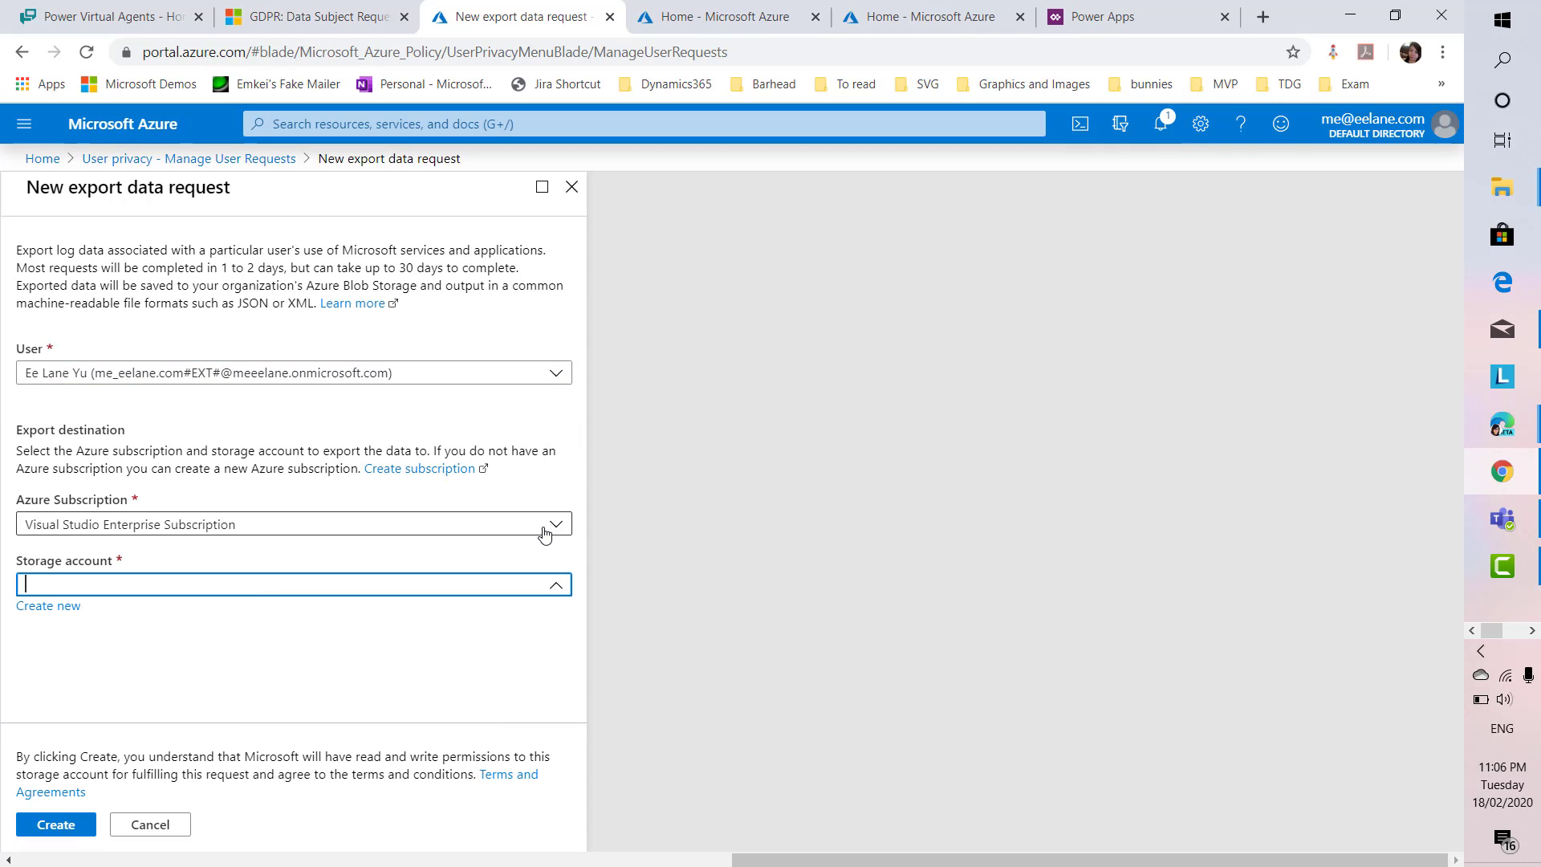
left_click(552, 587)
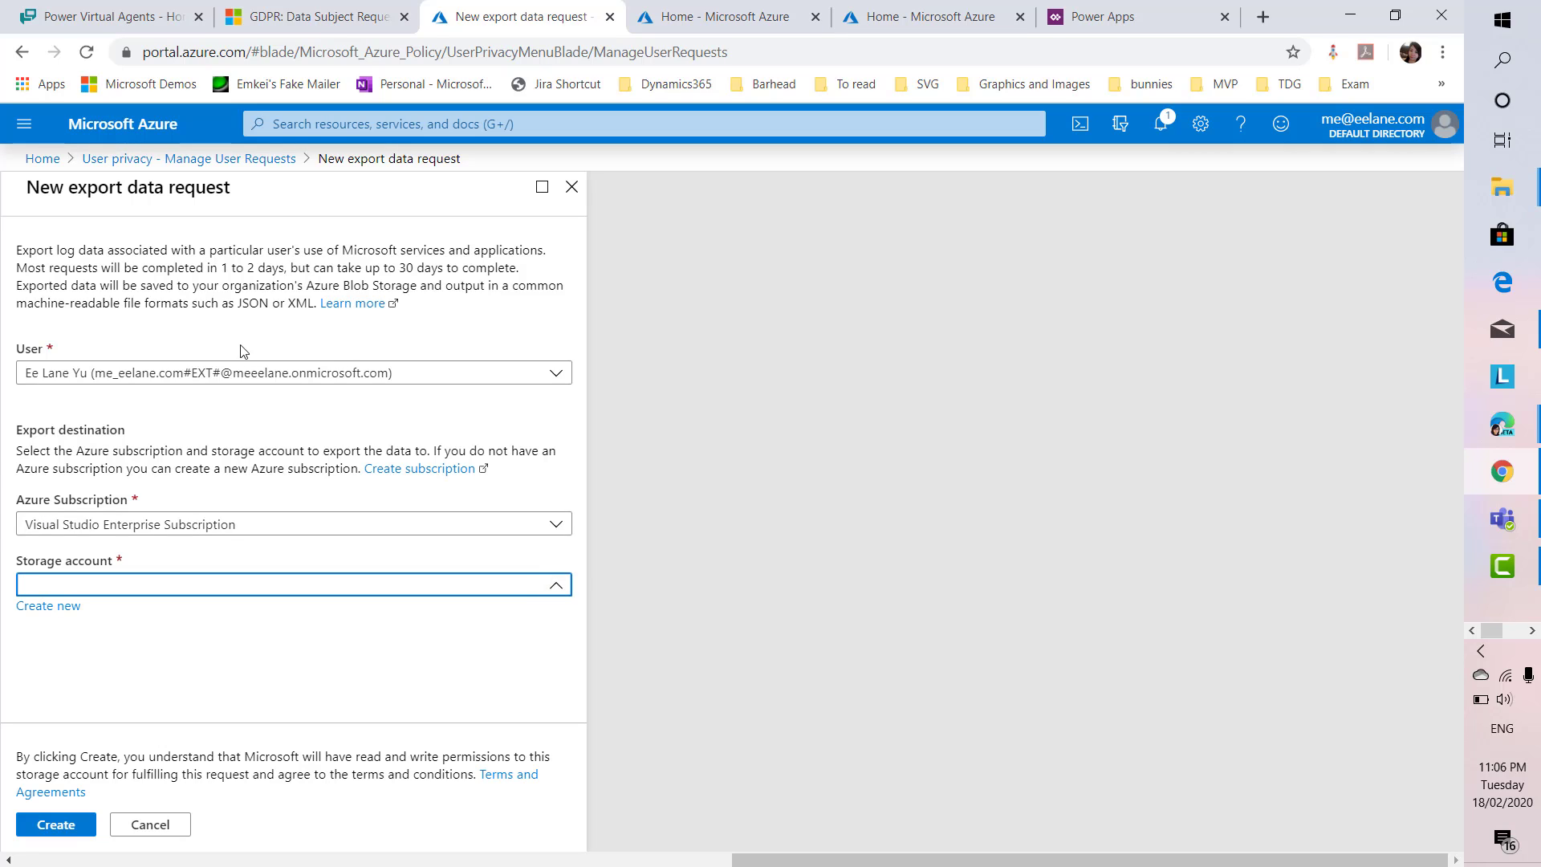
Create a new storage account named powerbot, reviewing the account kind and replication options
left_click(50, 607)
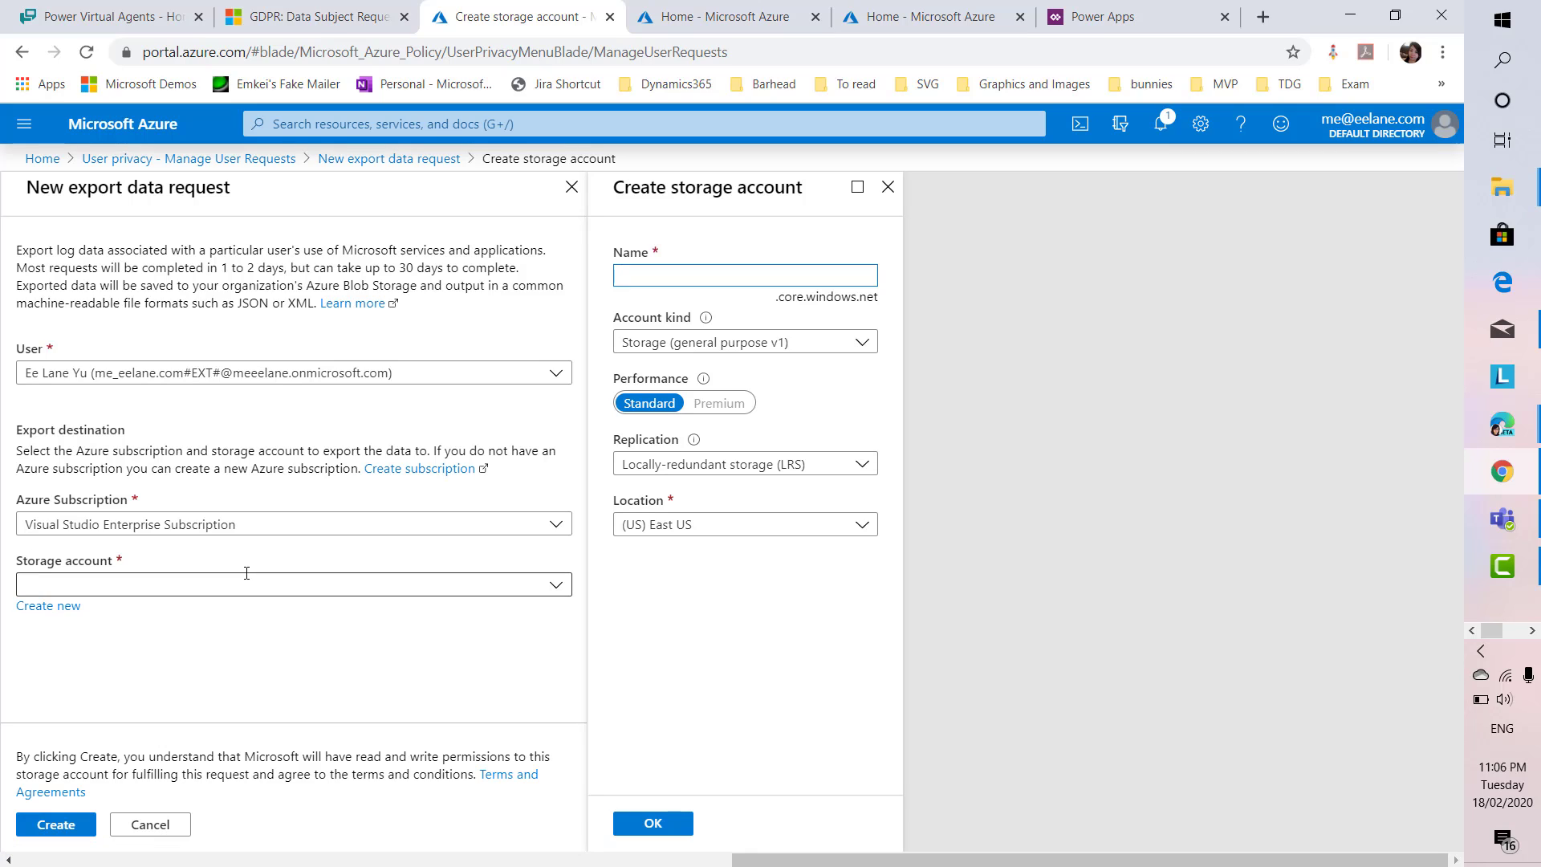
type("powerbot")
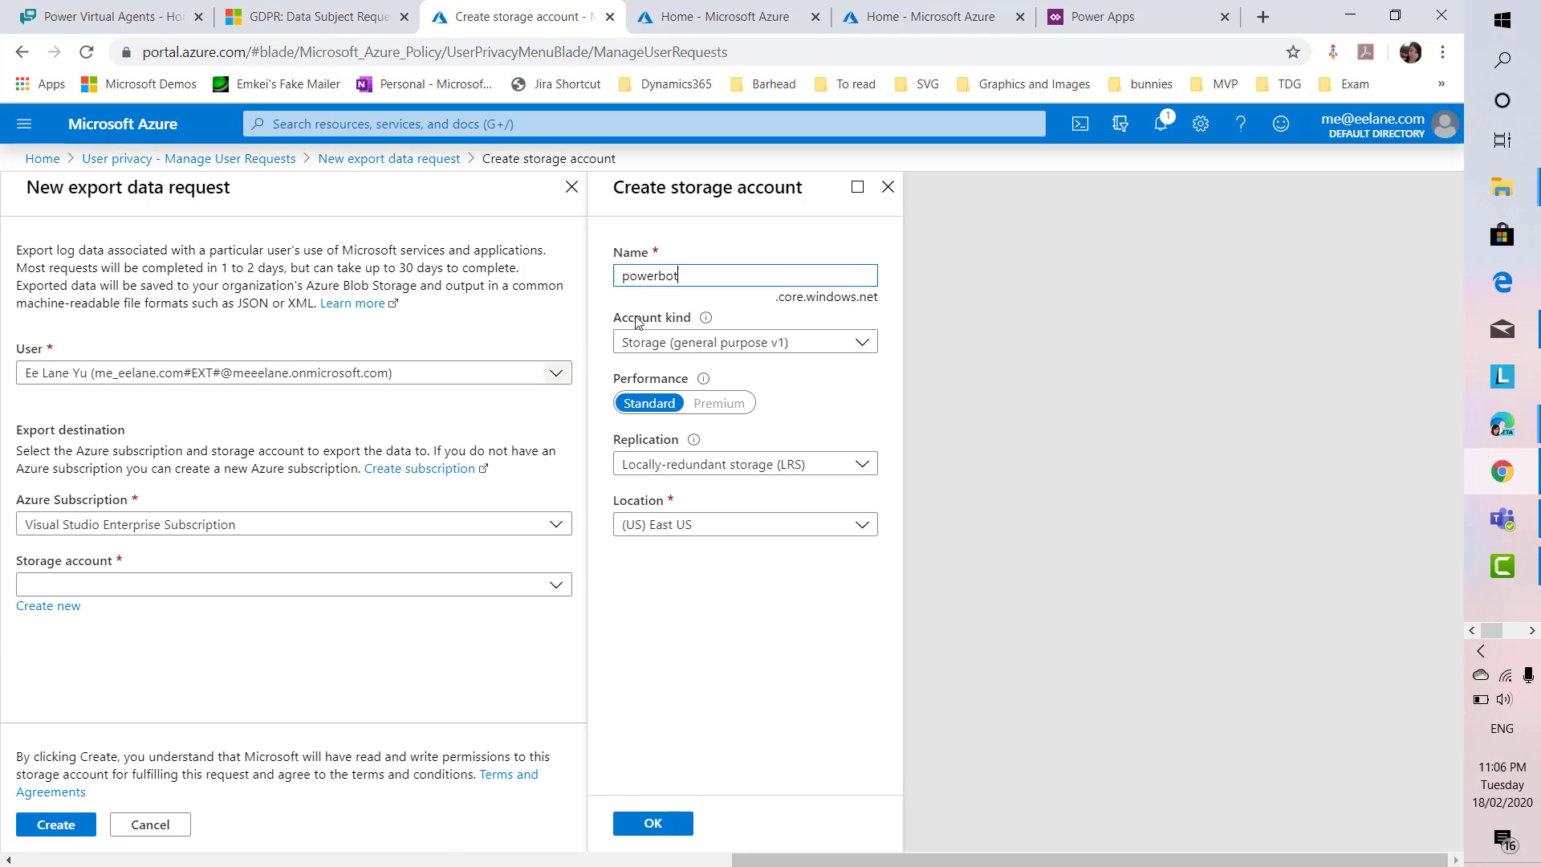
left_click(705, 321)
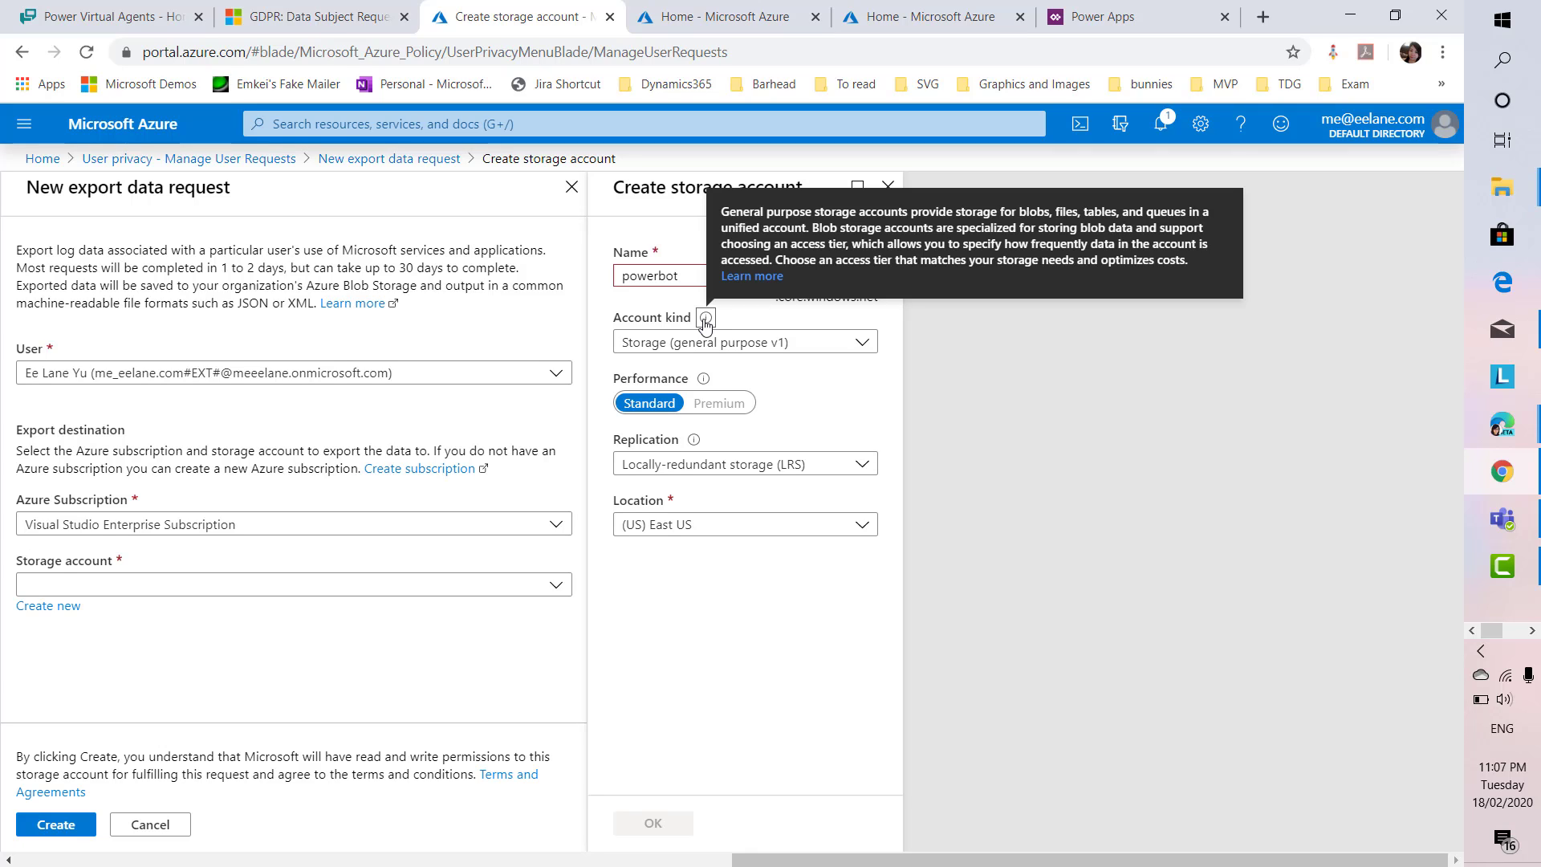
left_click(719, 344)
left_click(718, 345)
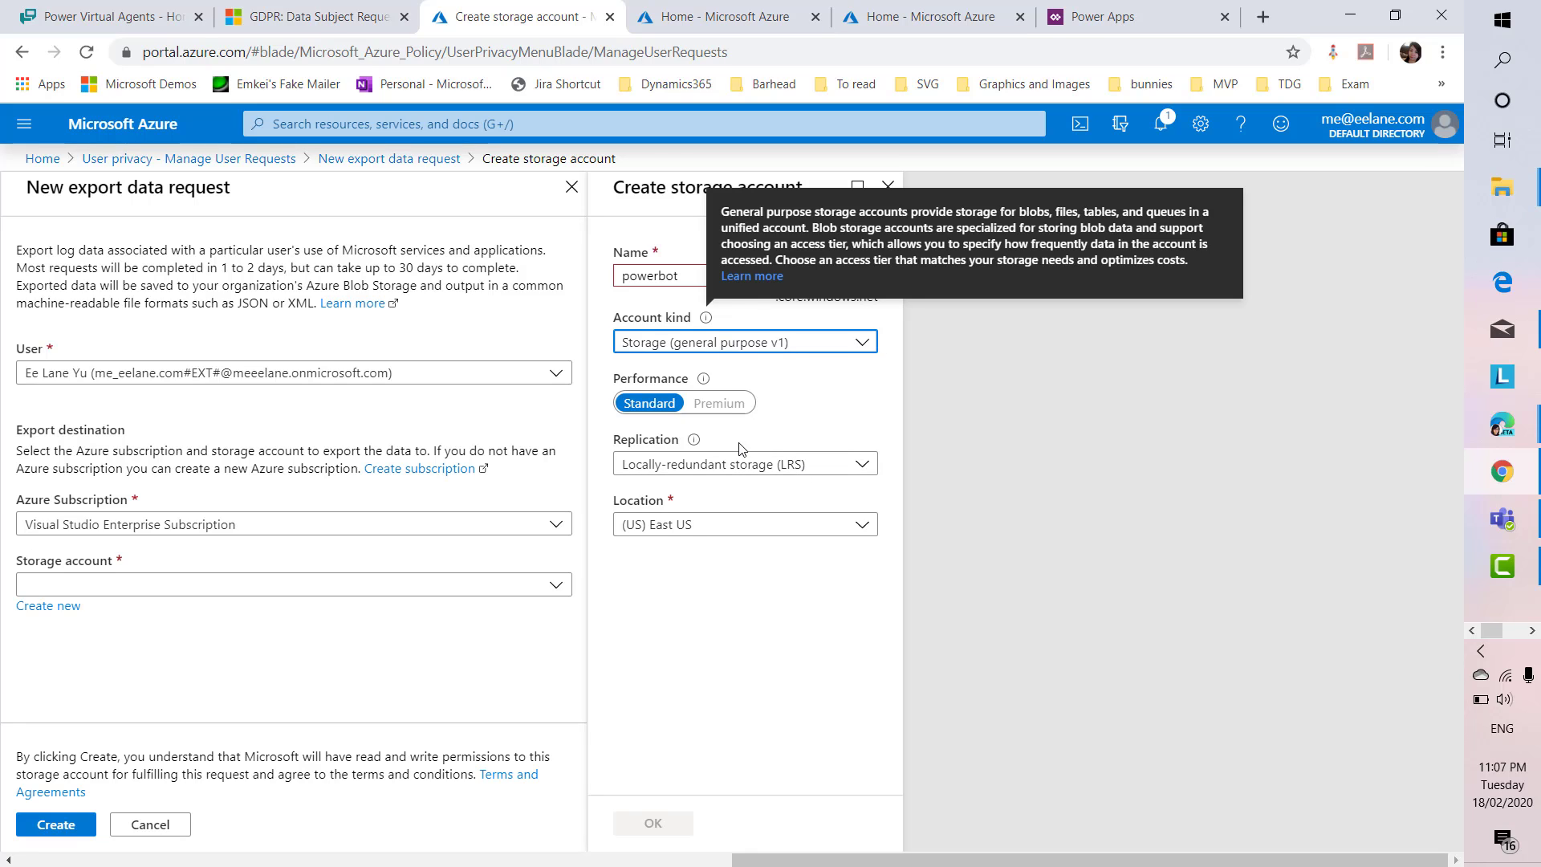
left_click(694, 441)
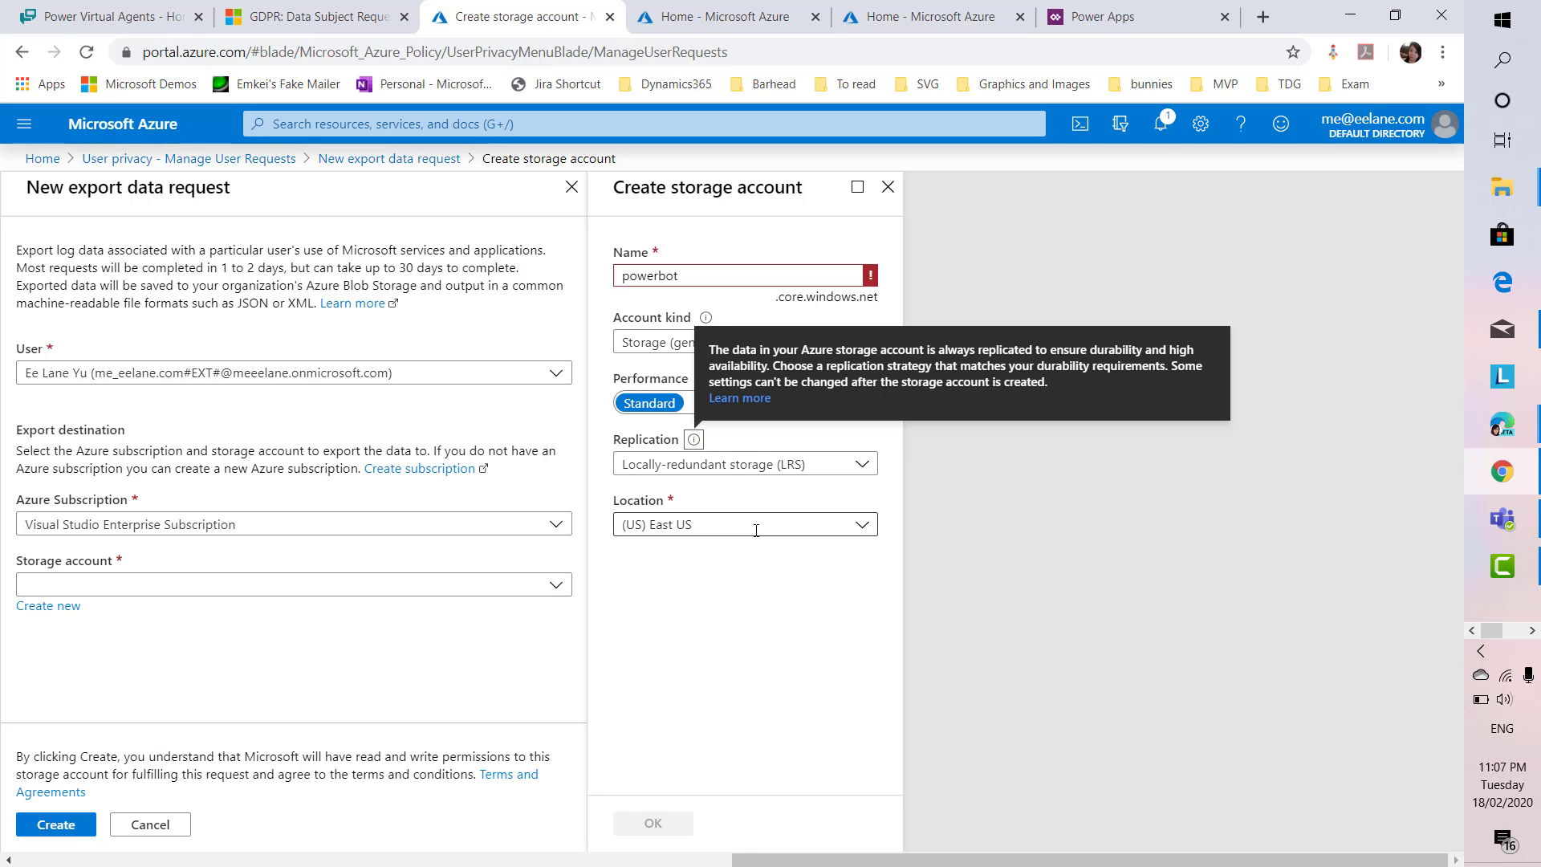
Set the location to (Asia Pacific) Australia East and confirm powerbot is already taken
left_click(855, 525)
left_click(870, 545)
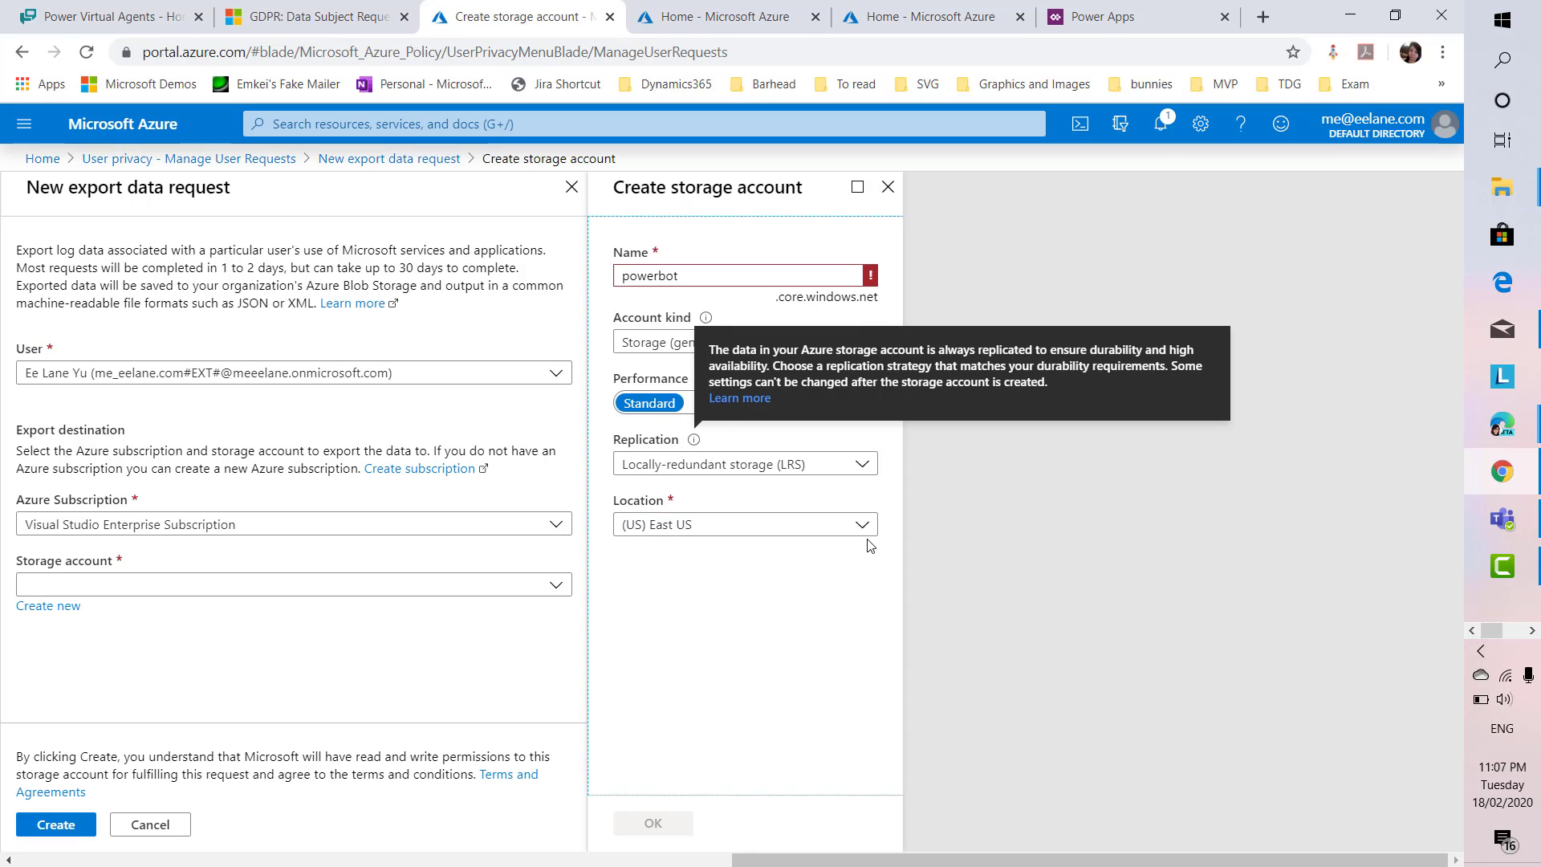
left_click(860, 523)
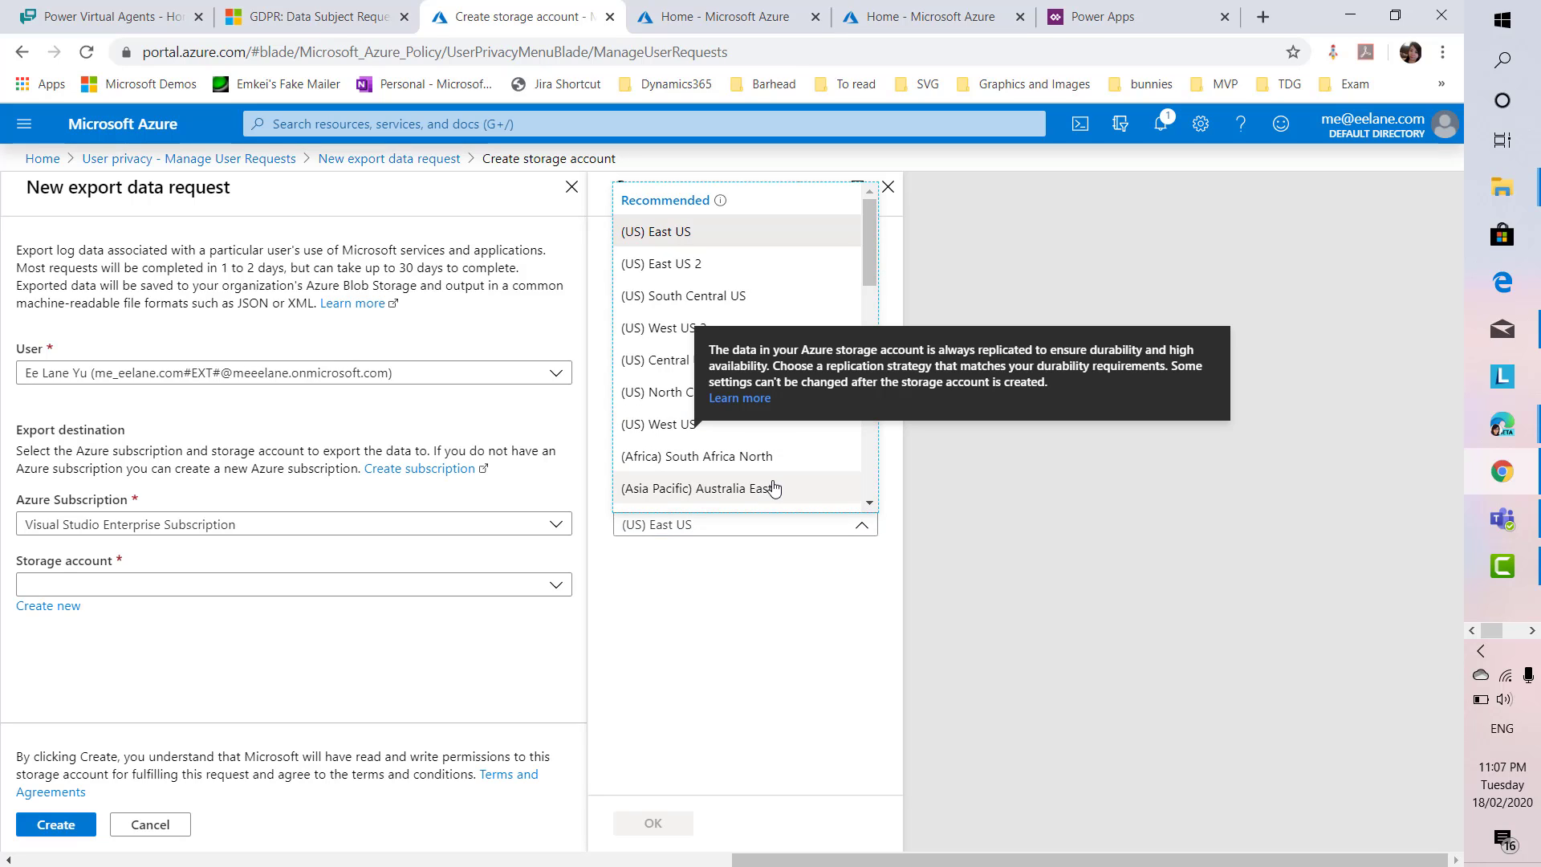
key("Escape")
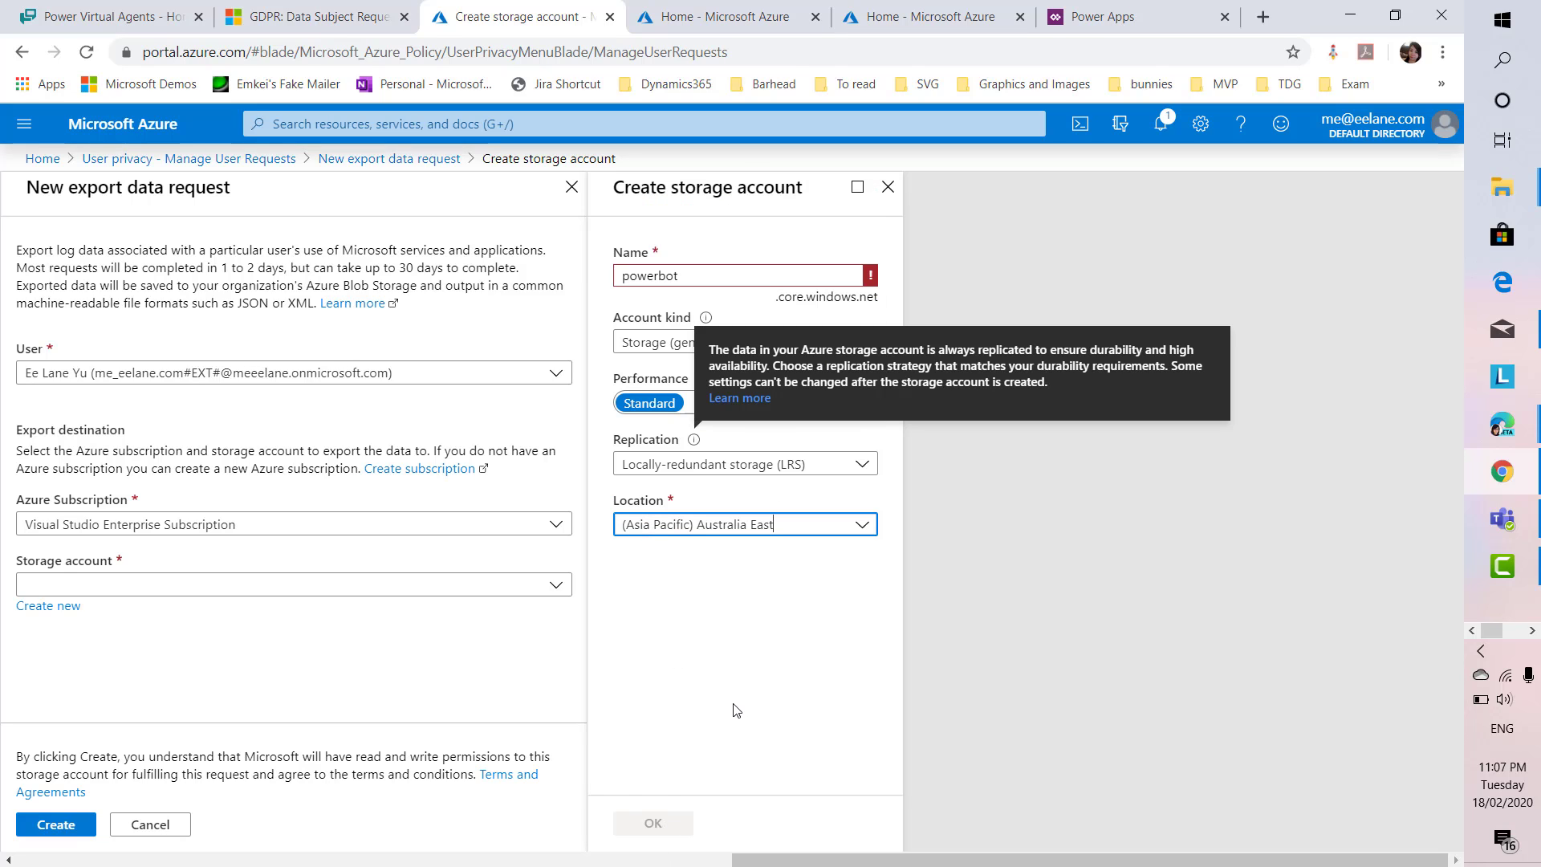
left_click(737, 710)
mouse_move(873, 281)
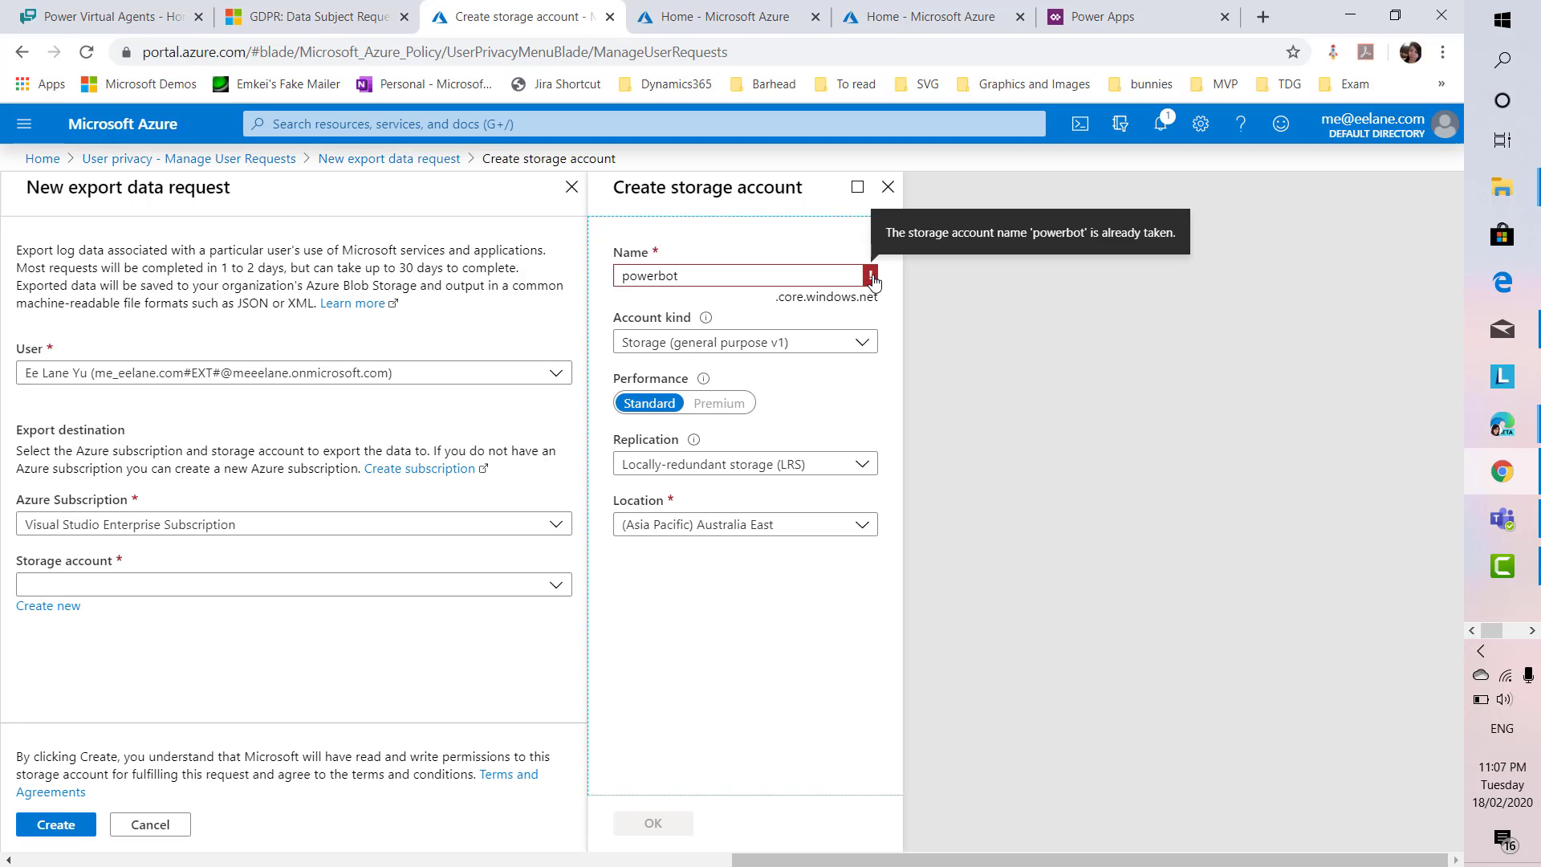
left_click(471, 589)
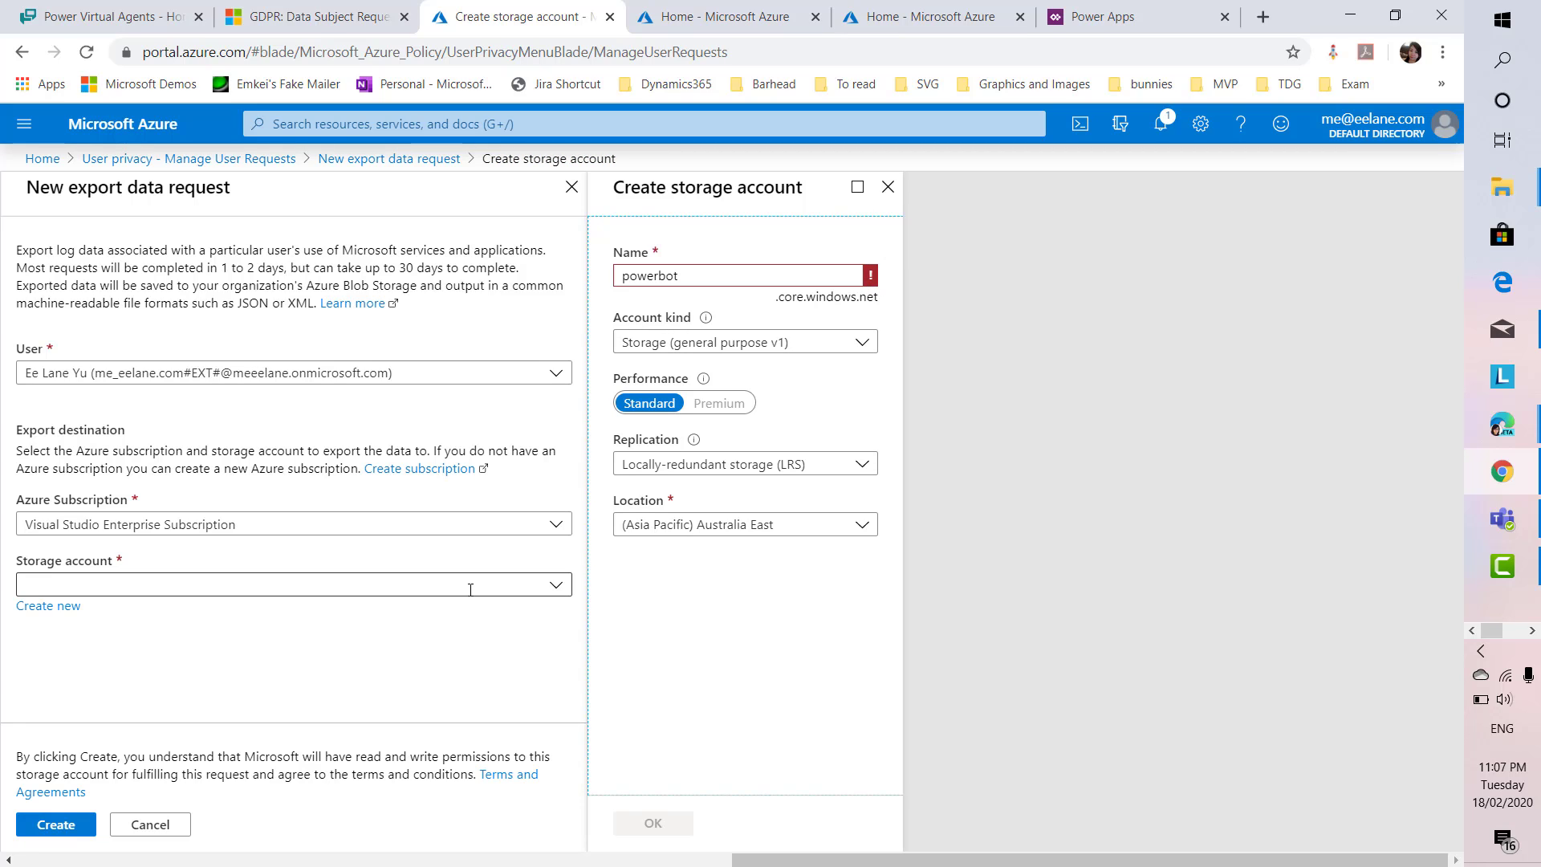
type("bot")
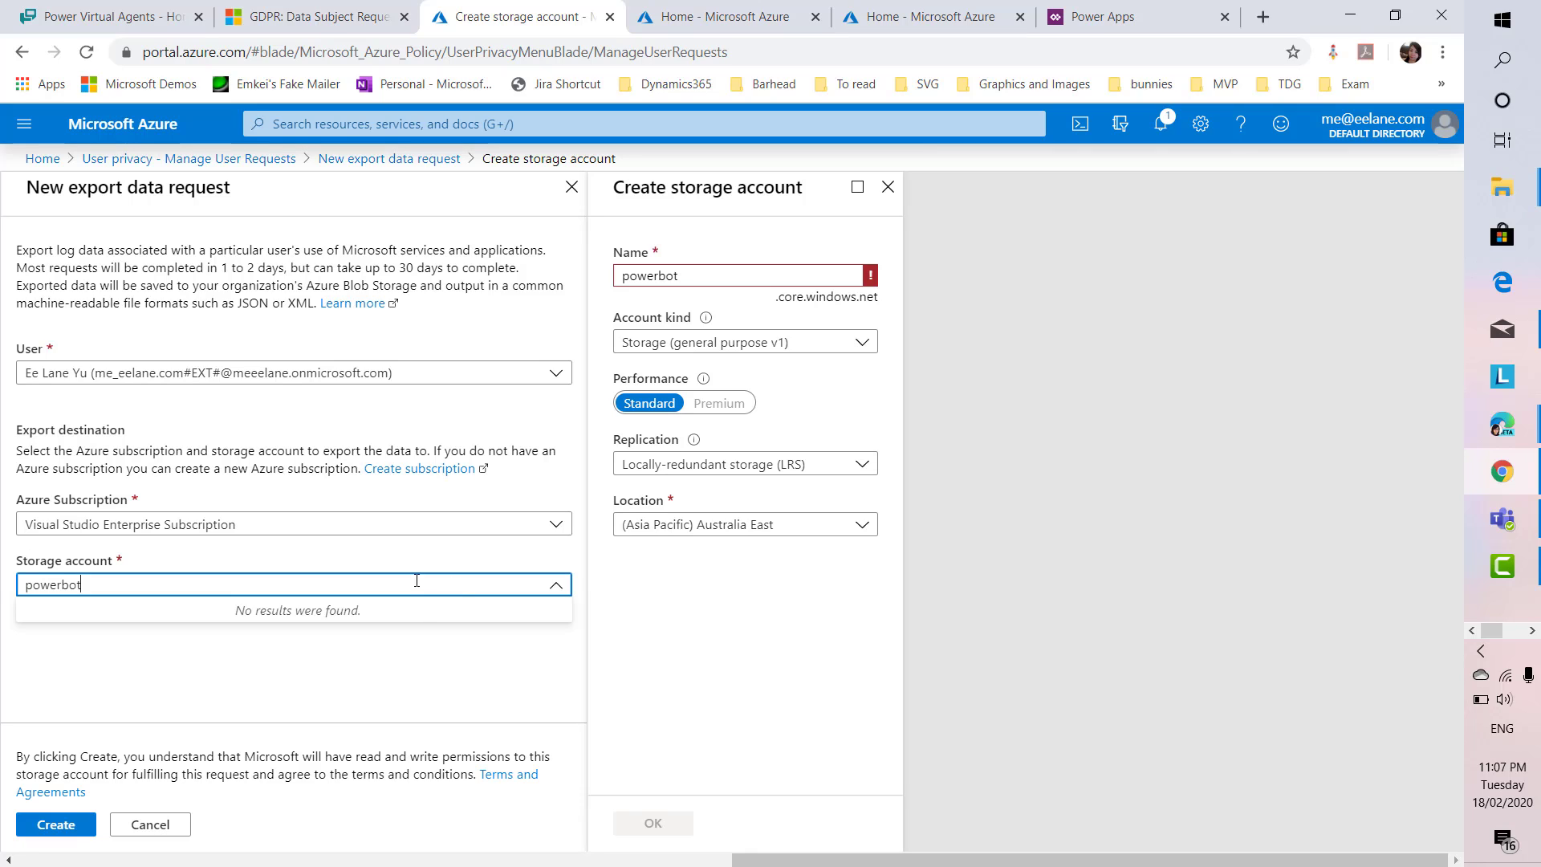
left_click(332, 732)
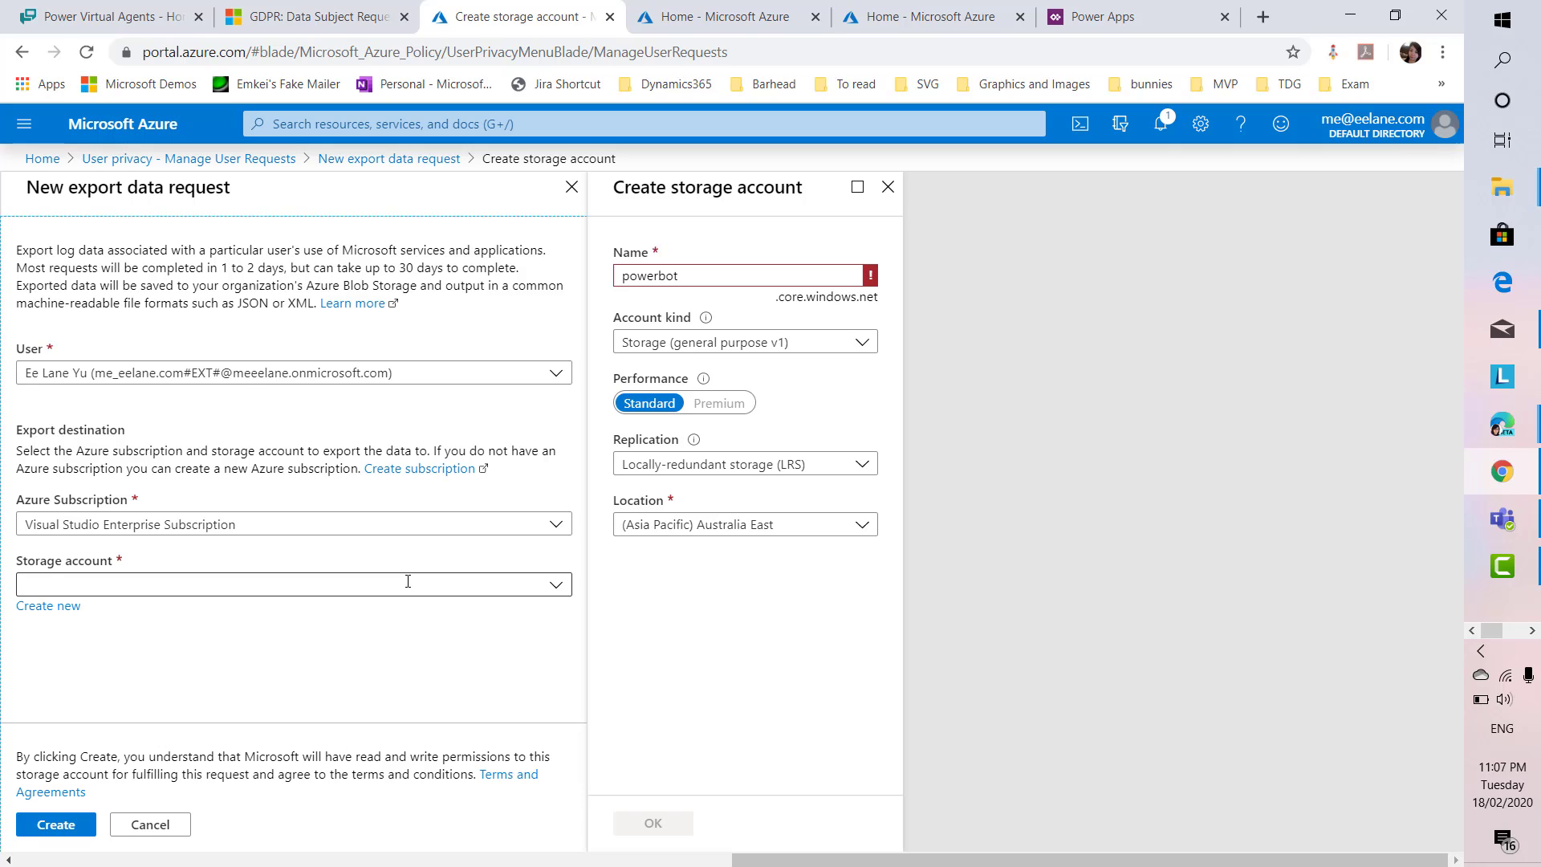
left_click(765, 276)
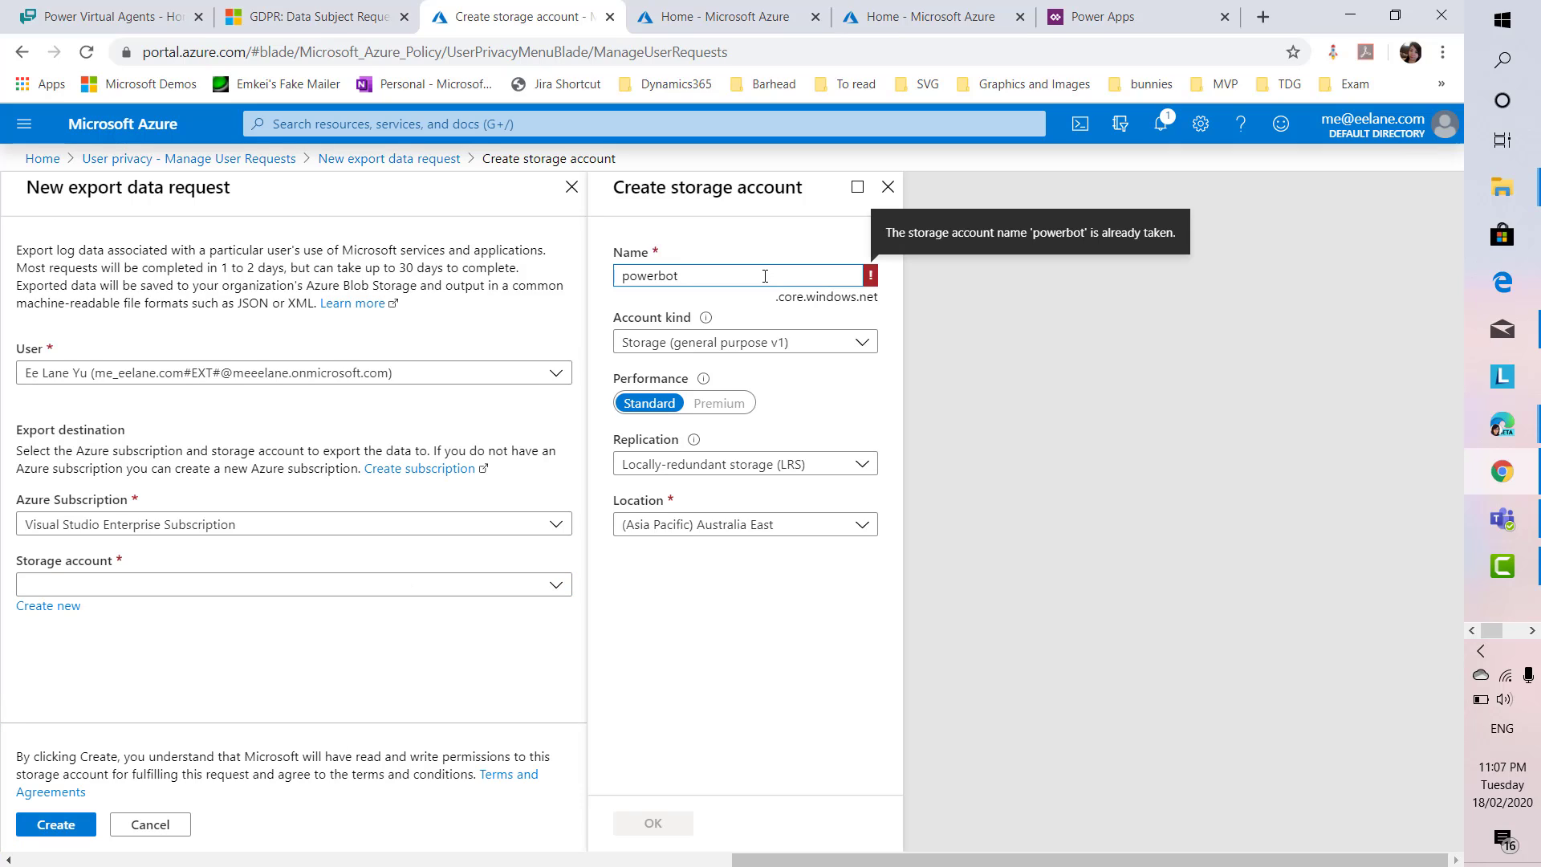
Rename the storage account to powerbot2 and attempt to create it
type("2")
left_click(816, 700)
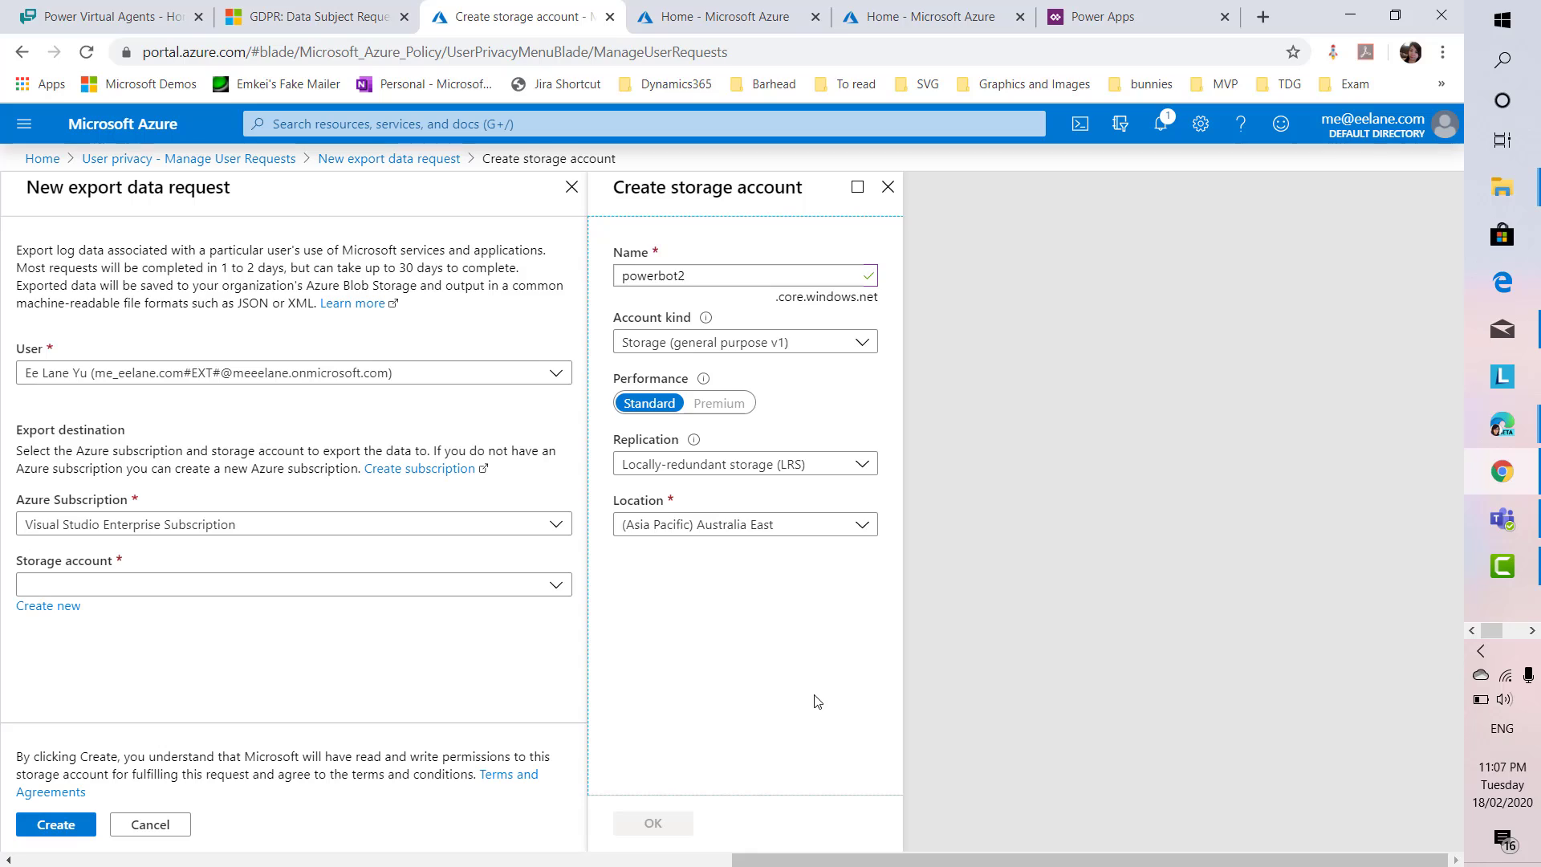
left_click(676, 824)
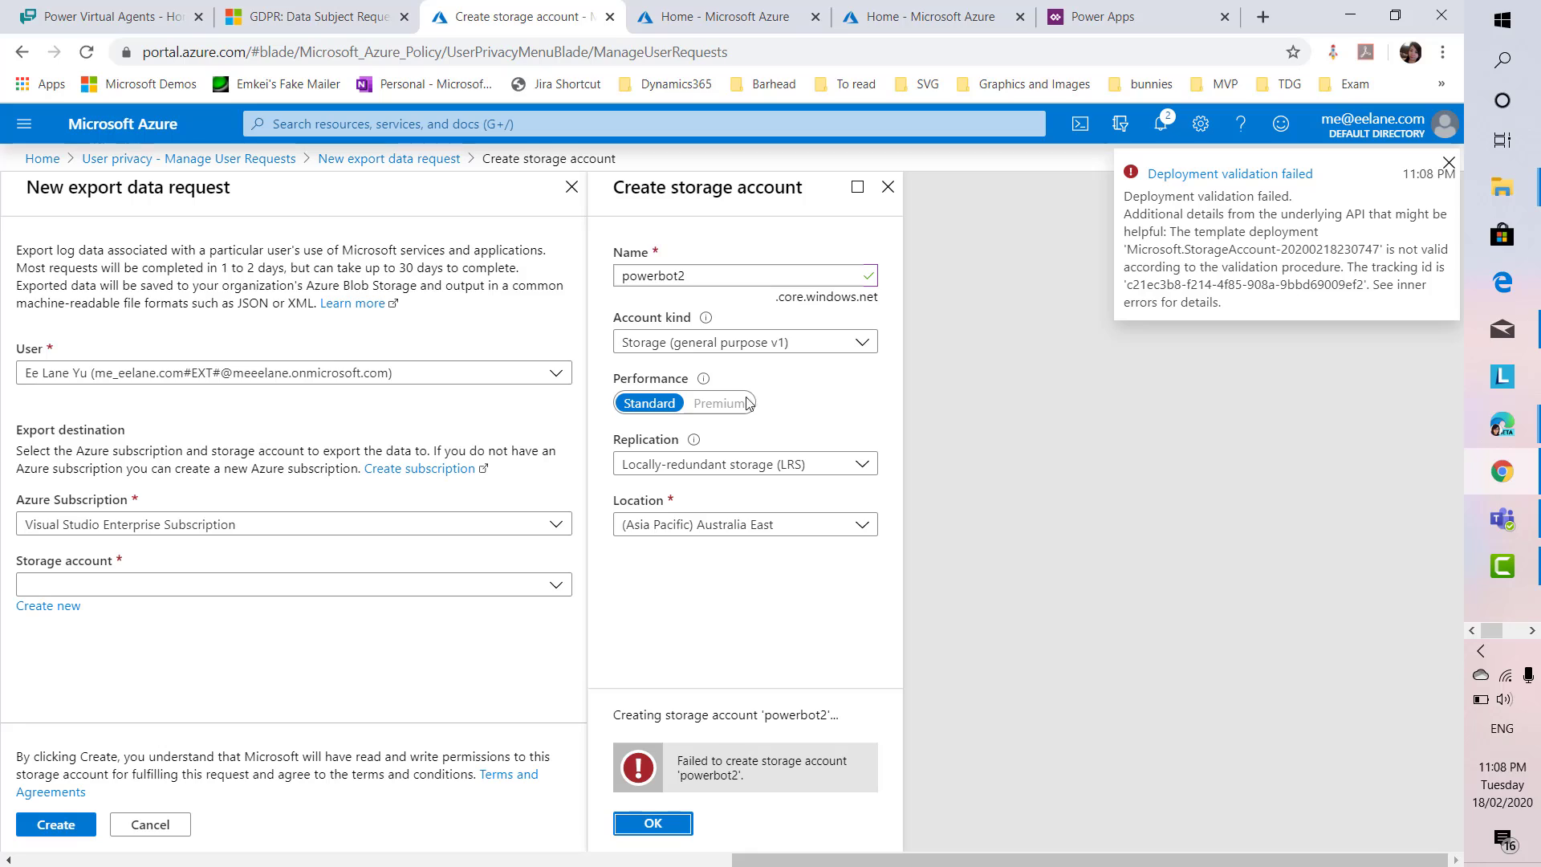
Keep locally-redundant replication, switch account kind to BlobStorage, retry, and confirm deployment succeeded
left_click(807, 469)
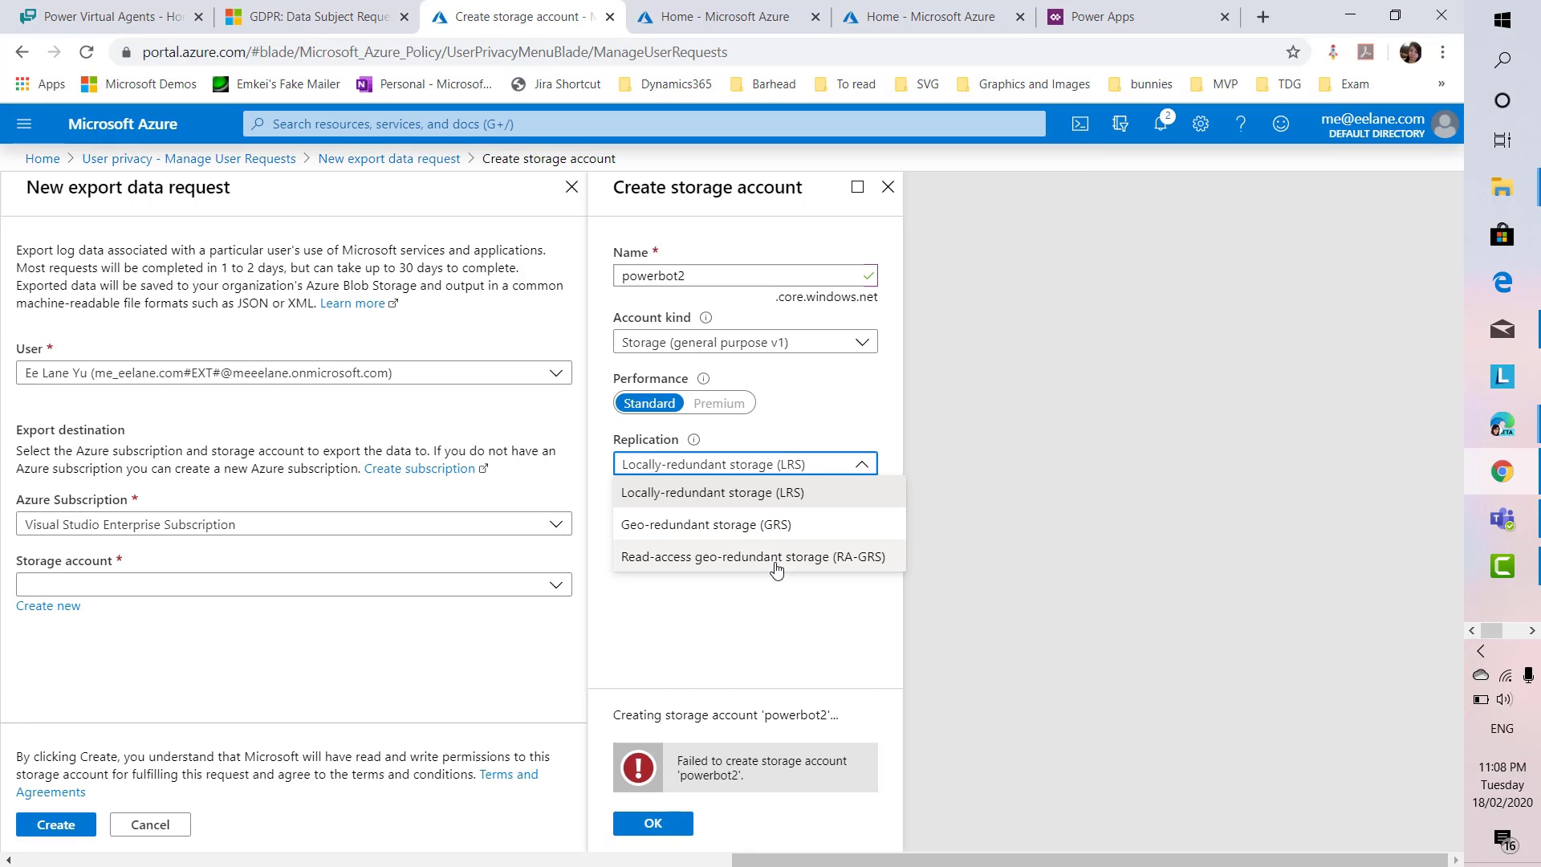
left_click(981, 488)
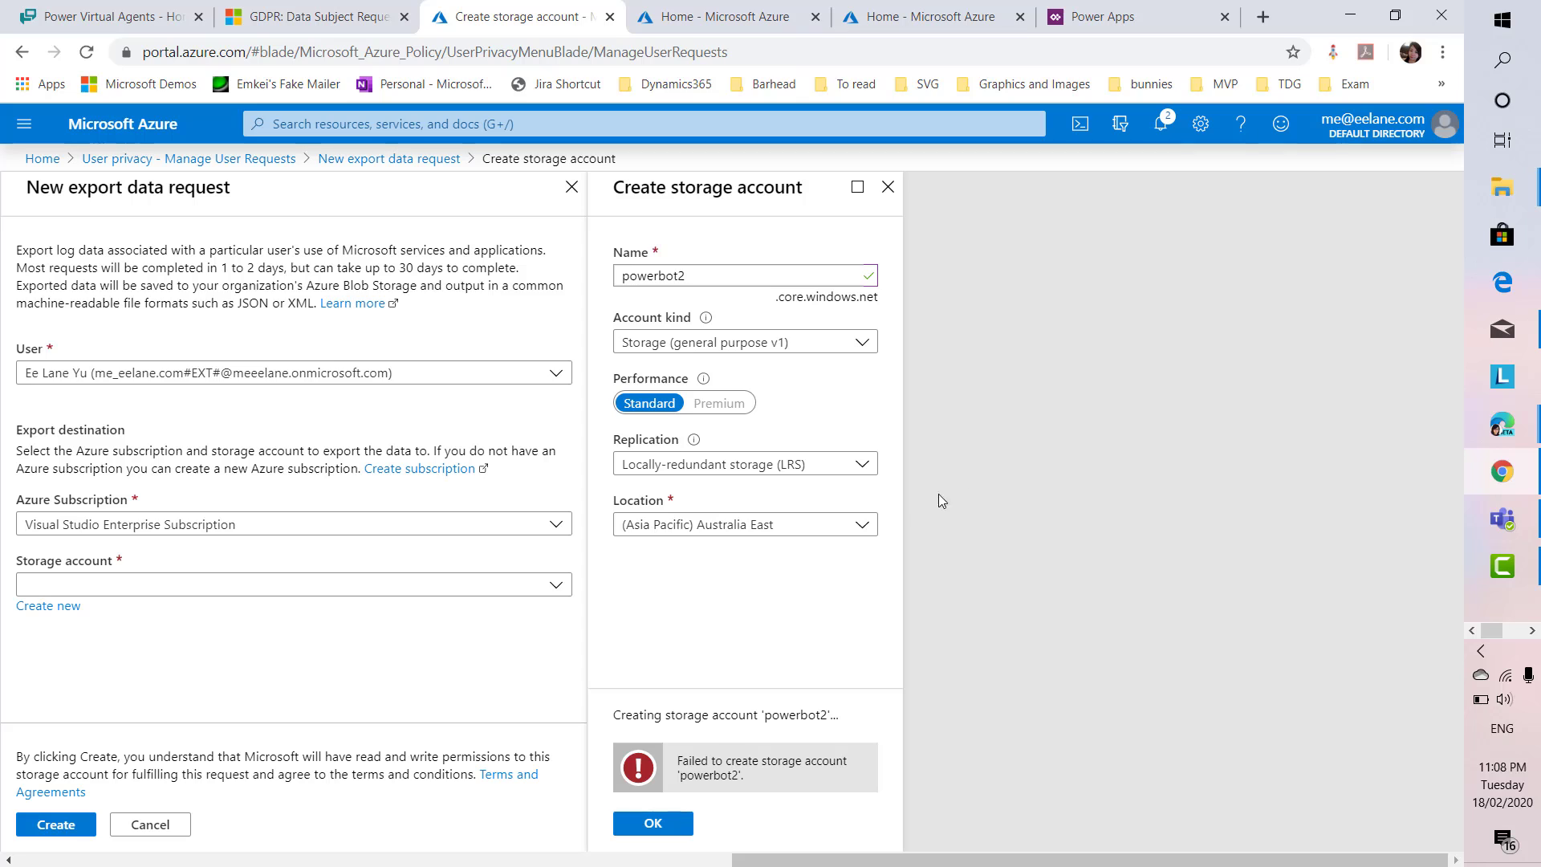
left_click(861, 525)
left_click(861, 524)
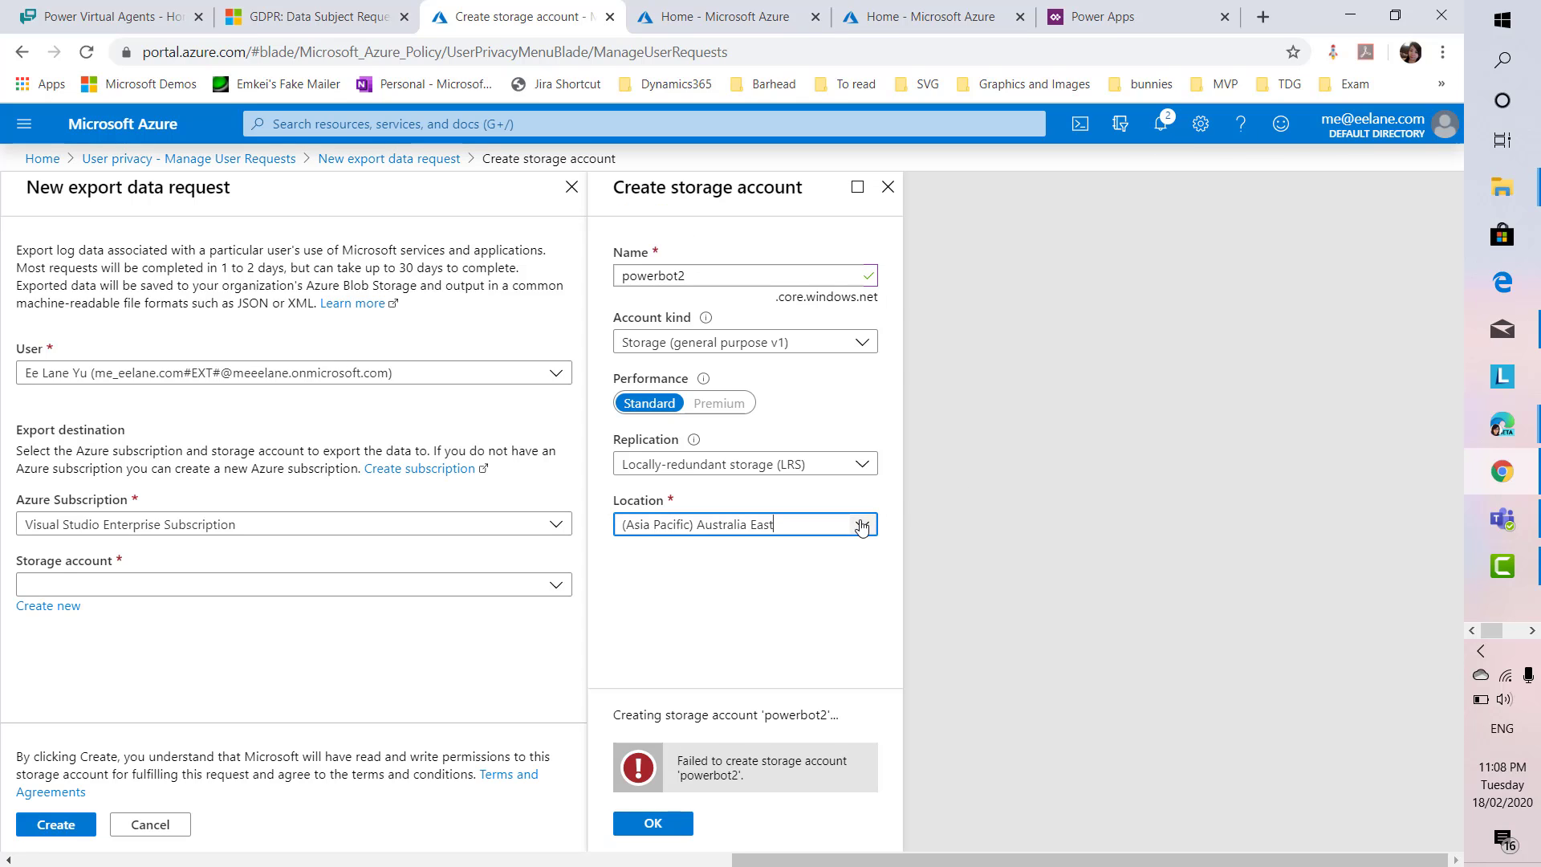
left_click(855, 350)
left_click(782, 435)
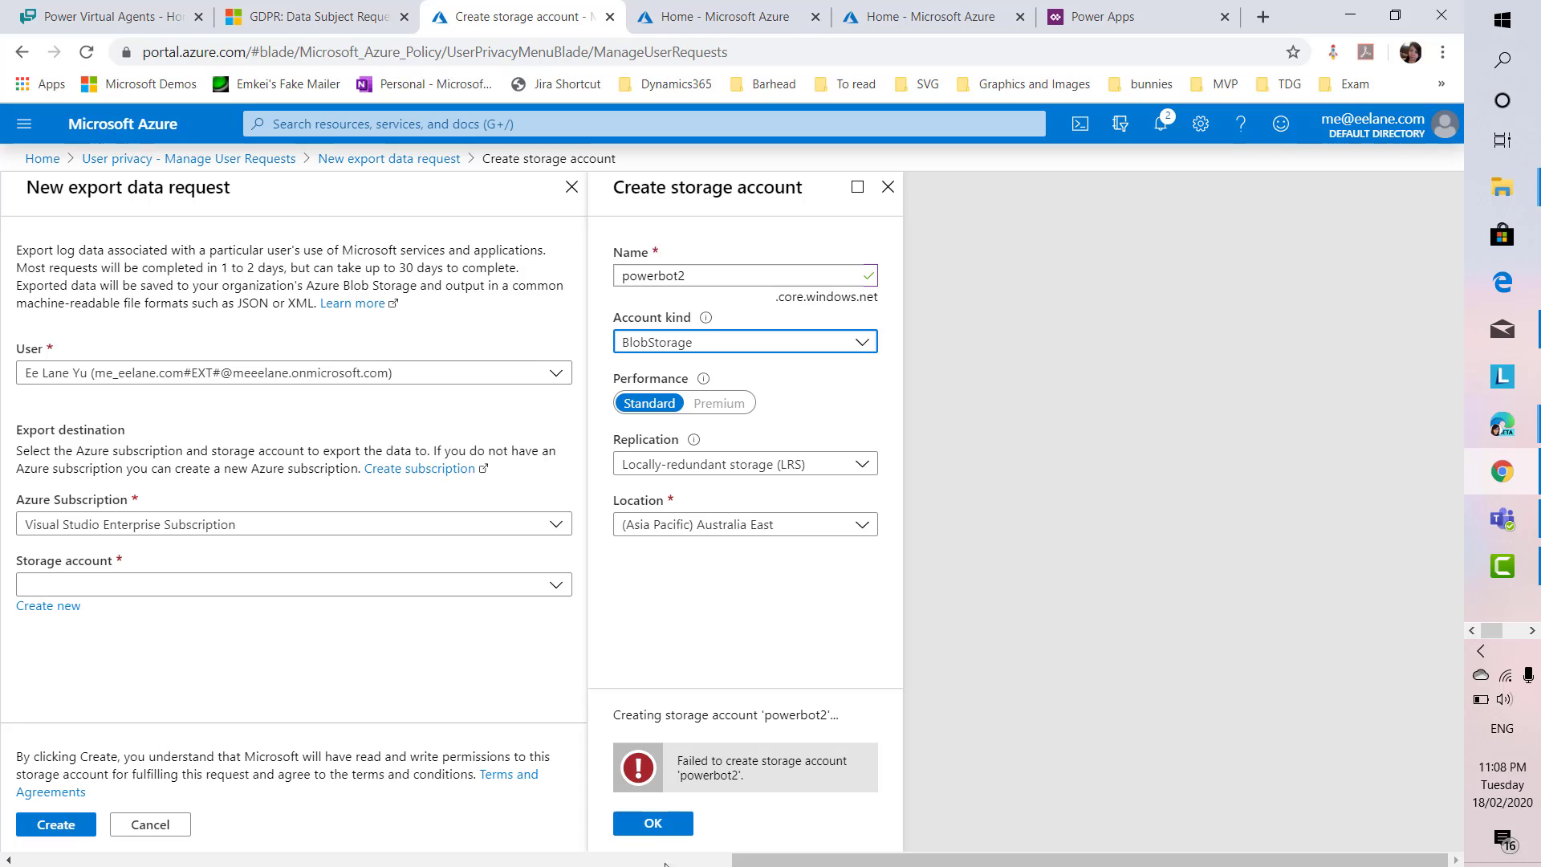
left_click(651, 824)
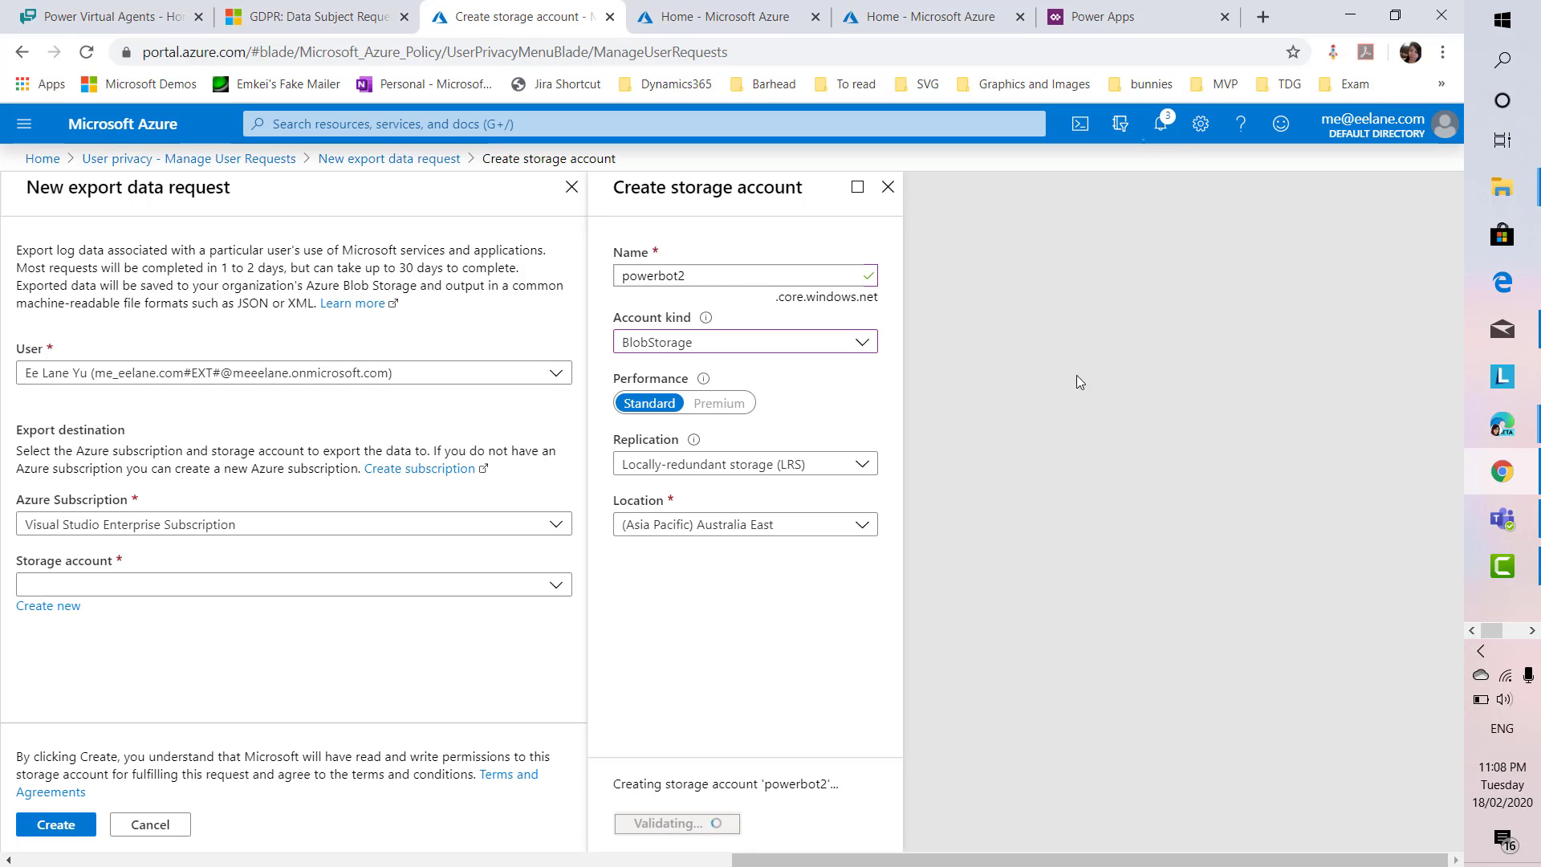
left_click(1163, 126)
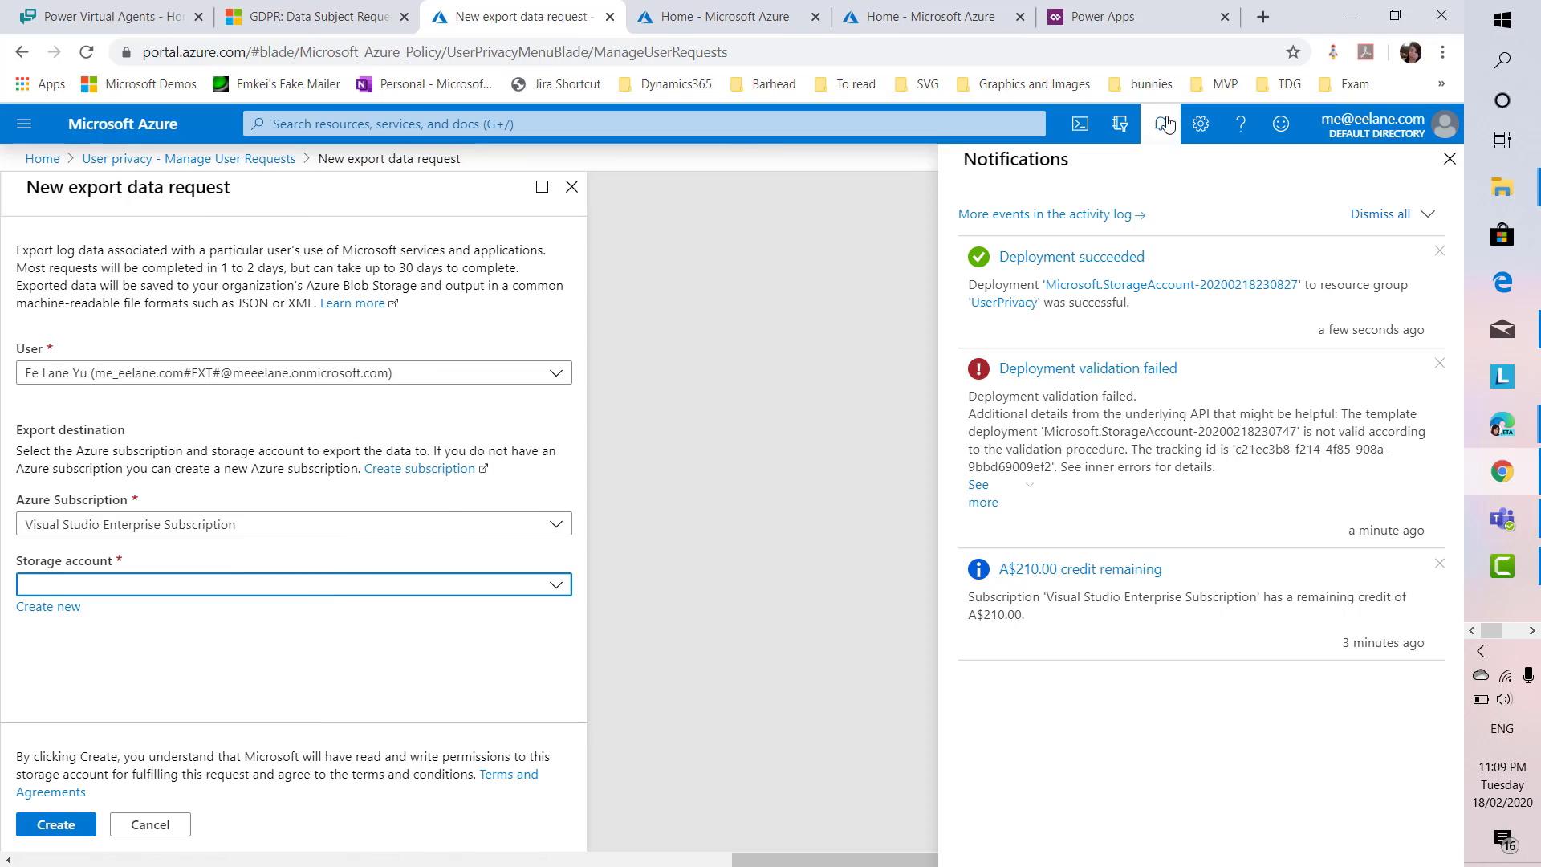
Dismiss notifications and search the Storage account field for 'power21', then clear the unsuccessful search
left_click(1166, 125)
left_click(537, 588)
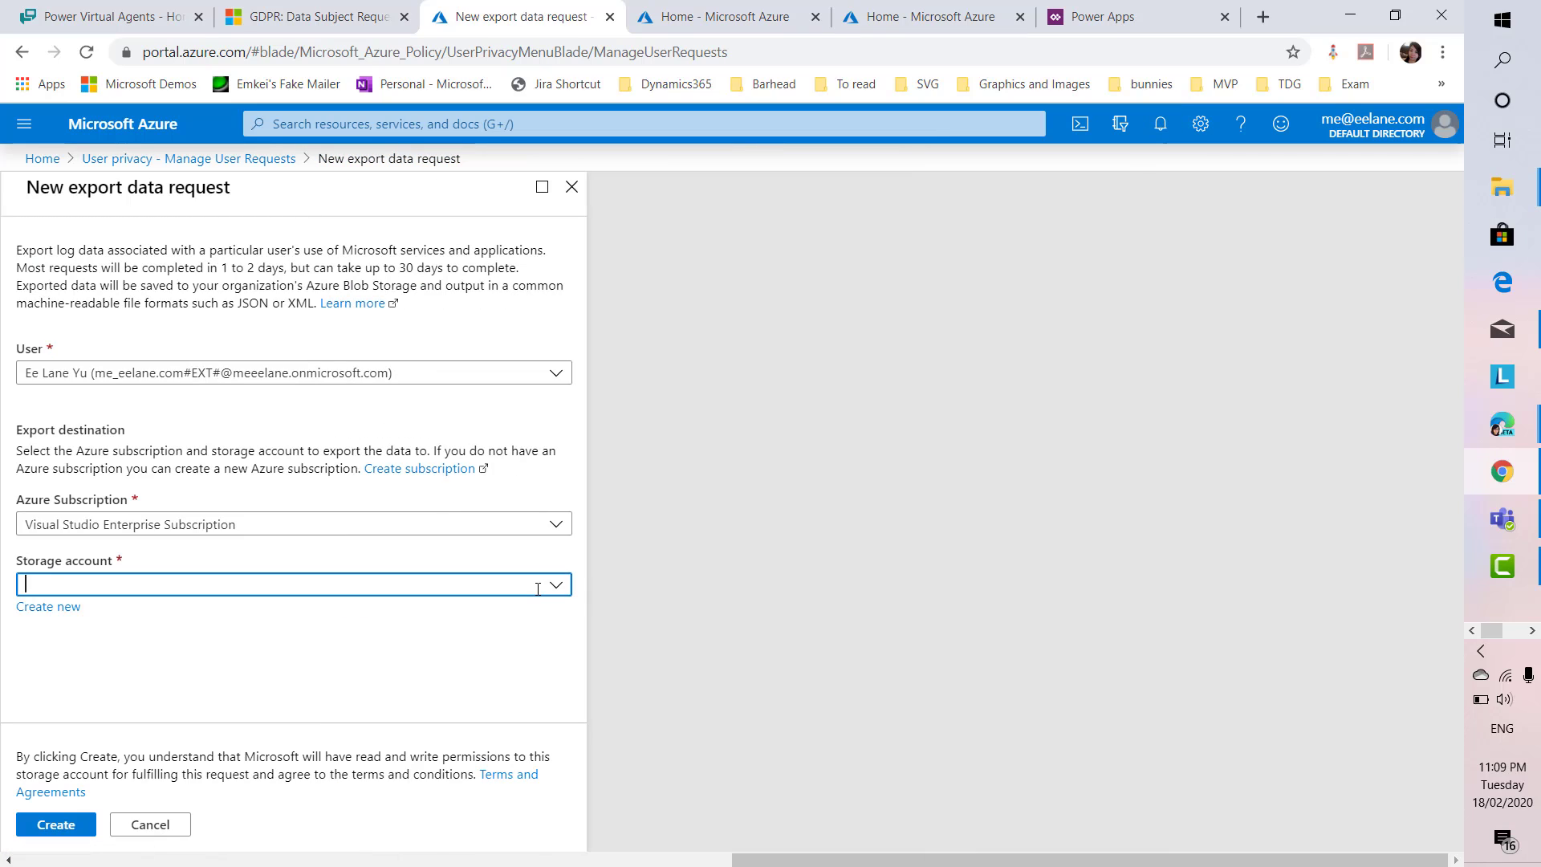
type("power21")
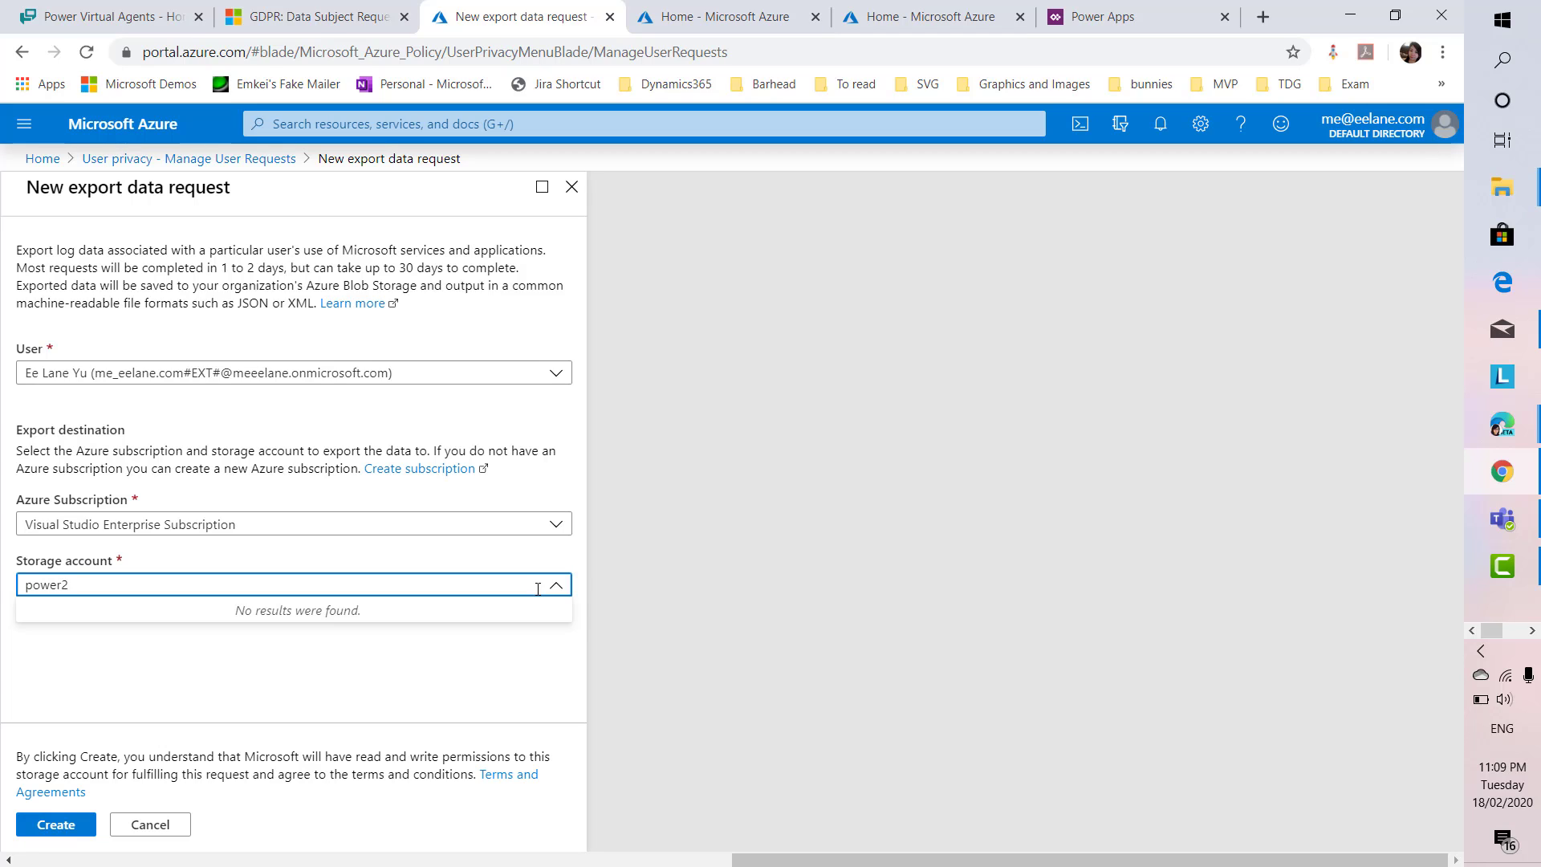
left_click(557, 586)
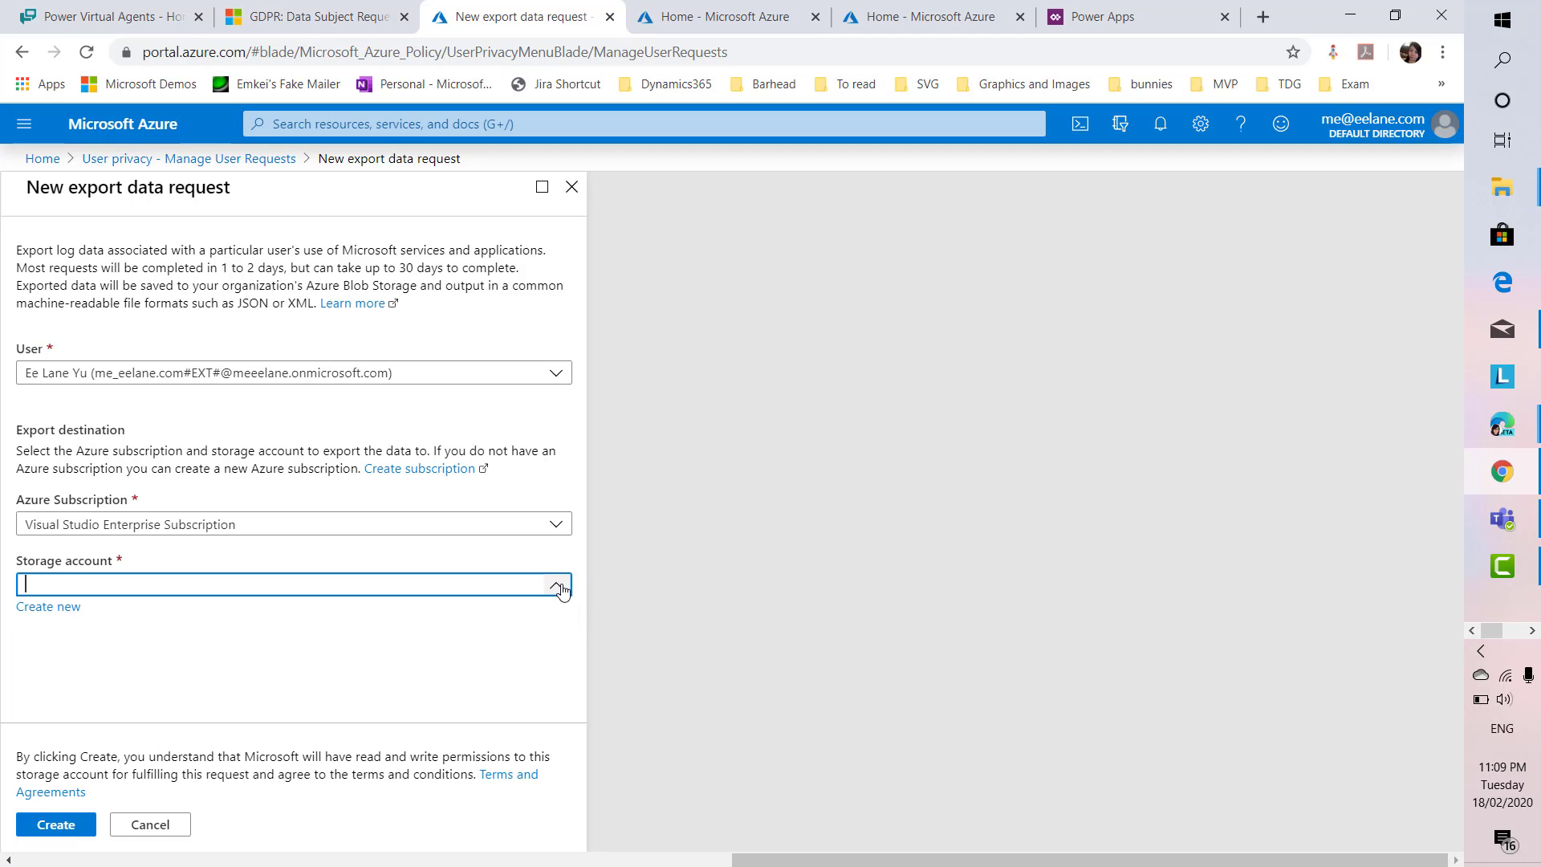
Reload the Azure portal page, confirming the reload despite unsaved changes
left_click(797, 60)
key("Return")
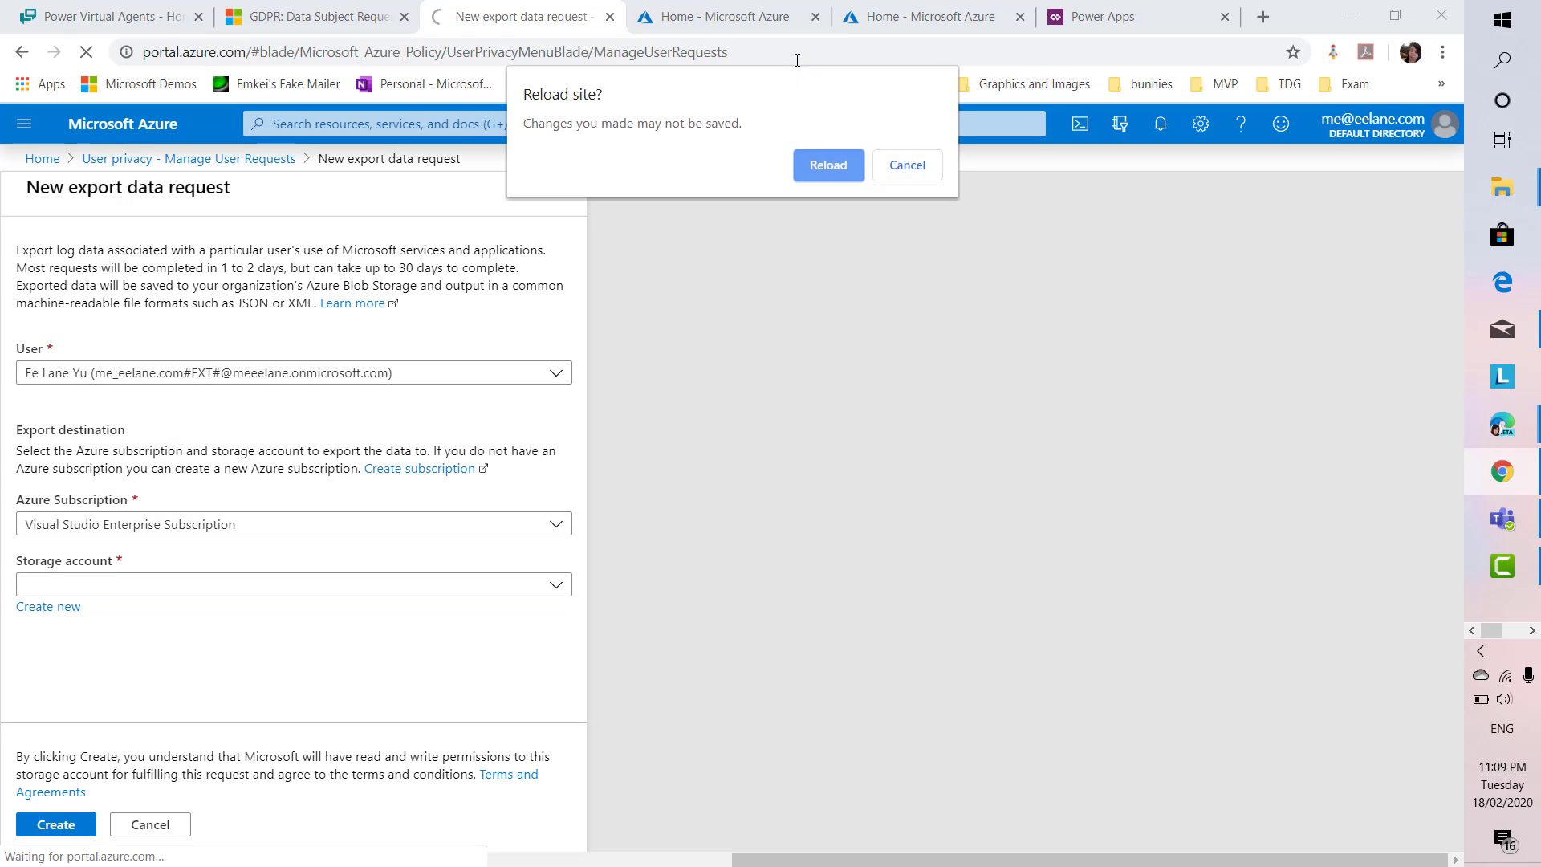
left_click(808, 162)
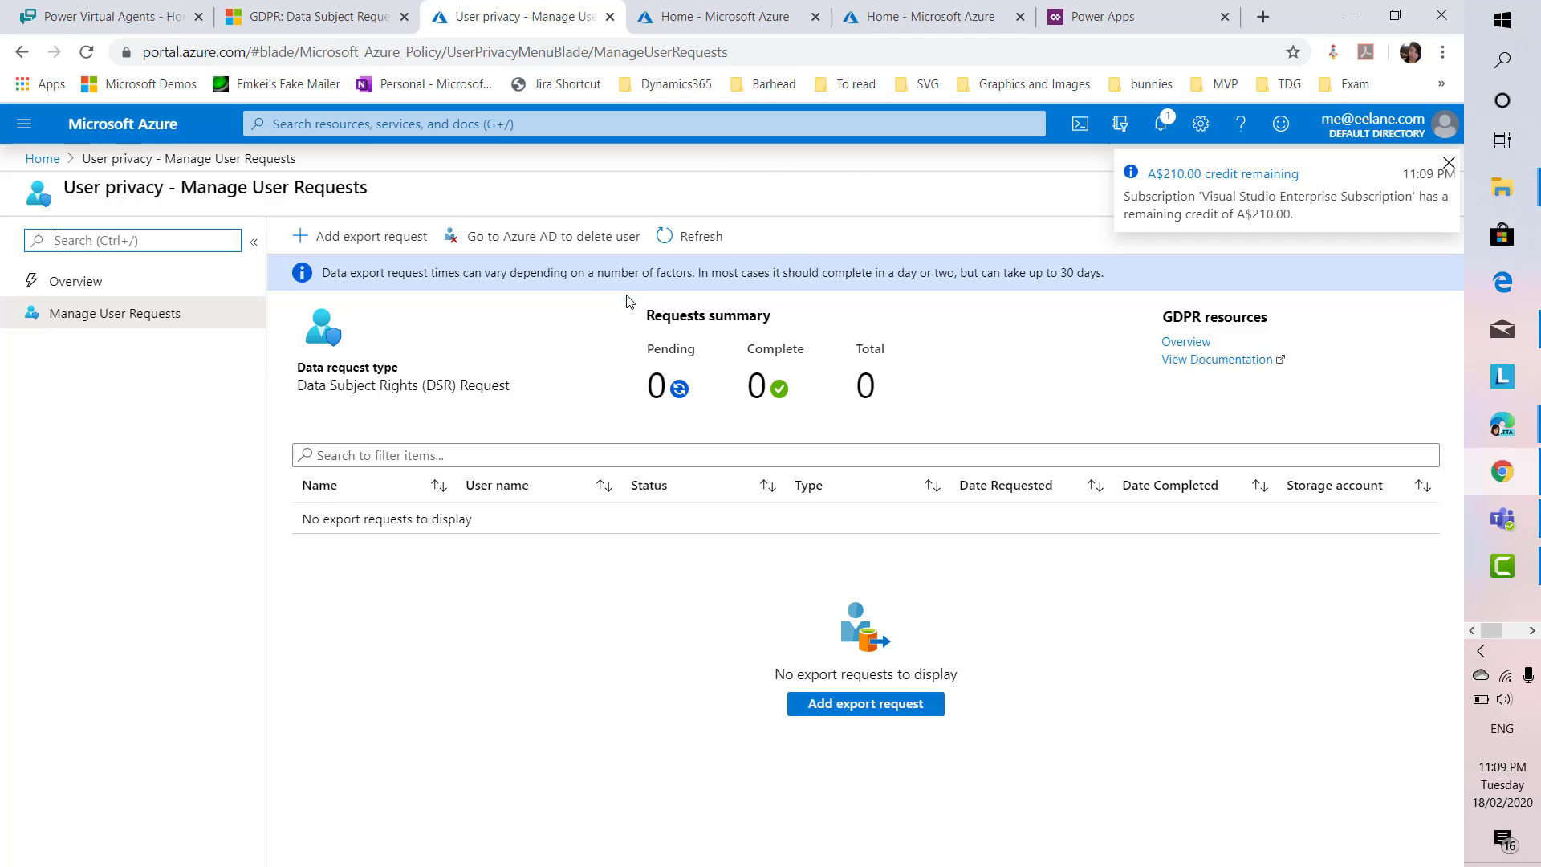
Add an export data request for the user found by name, targeting storage account powerbot2
left_click(857, 716)
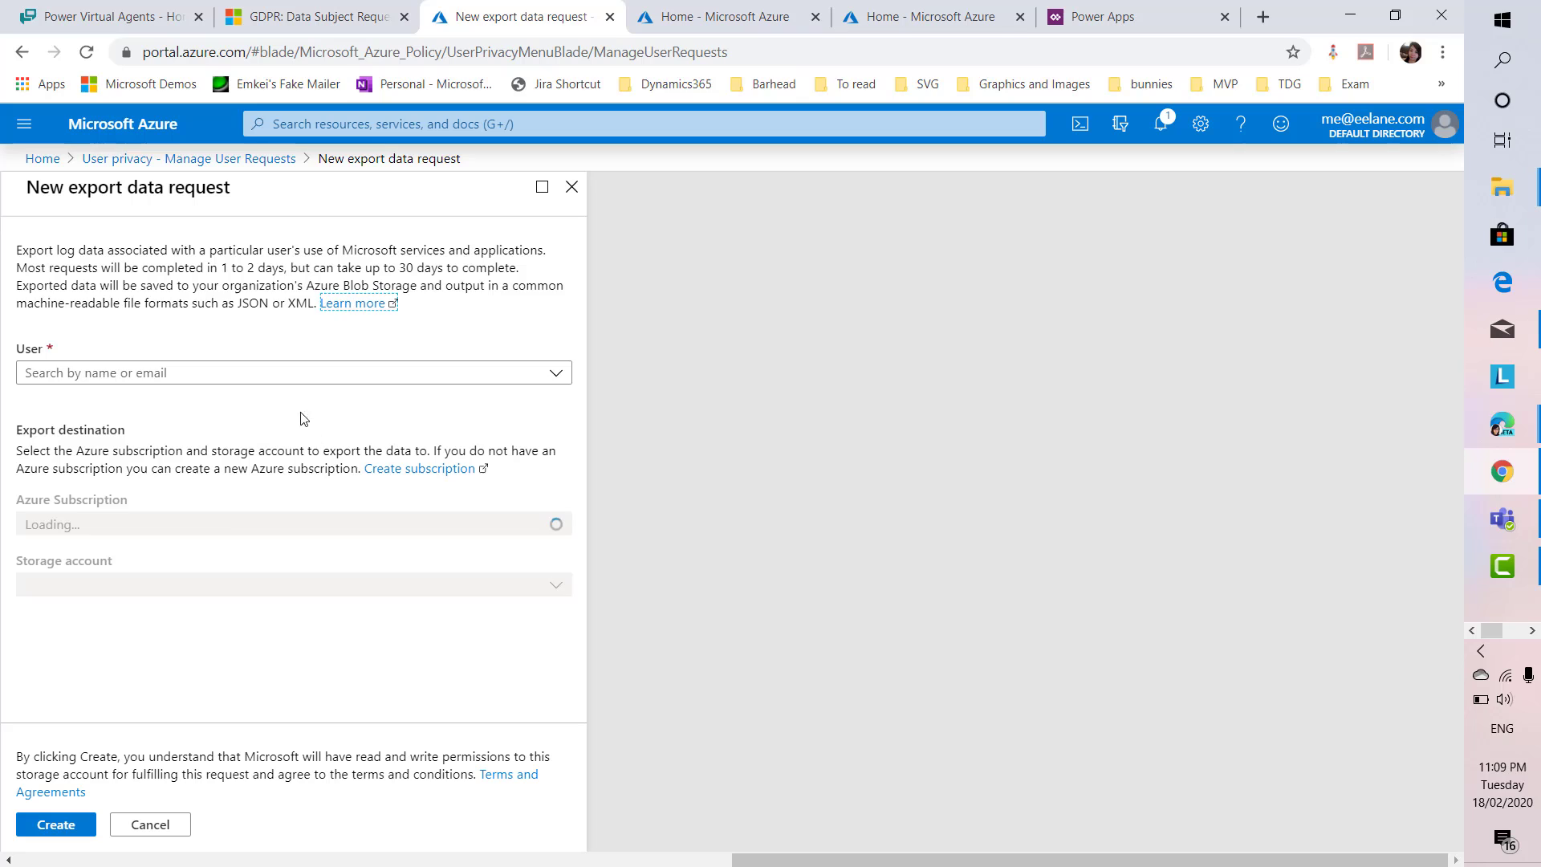
left_click(245, 374)
type("ee")
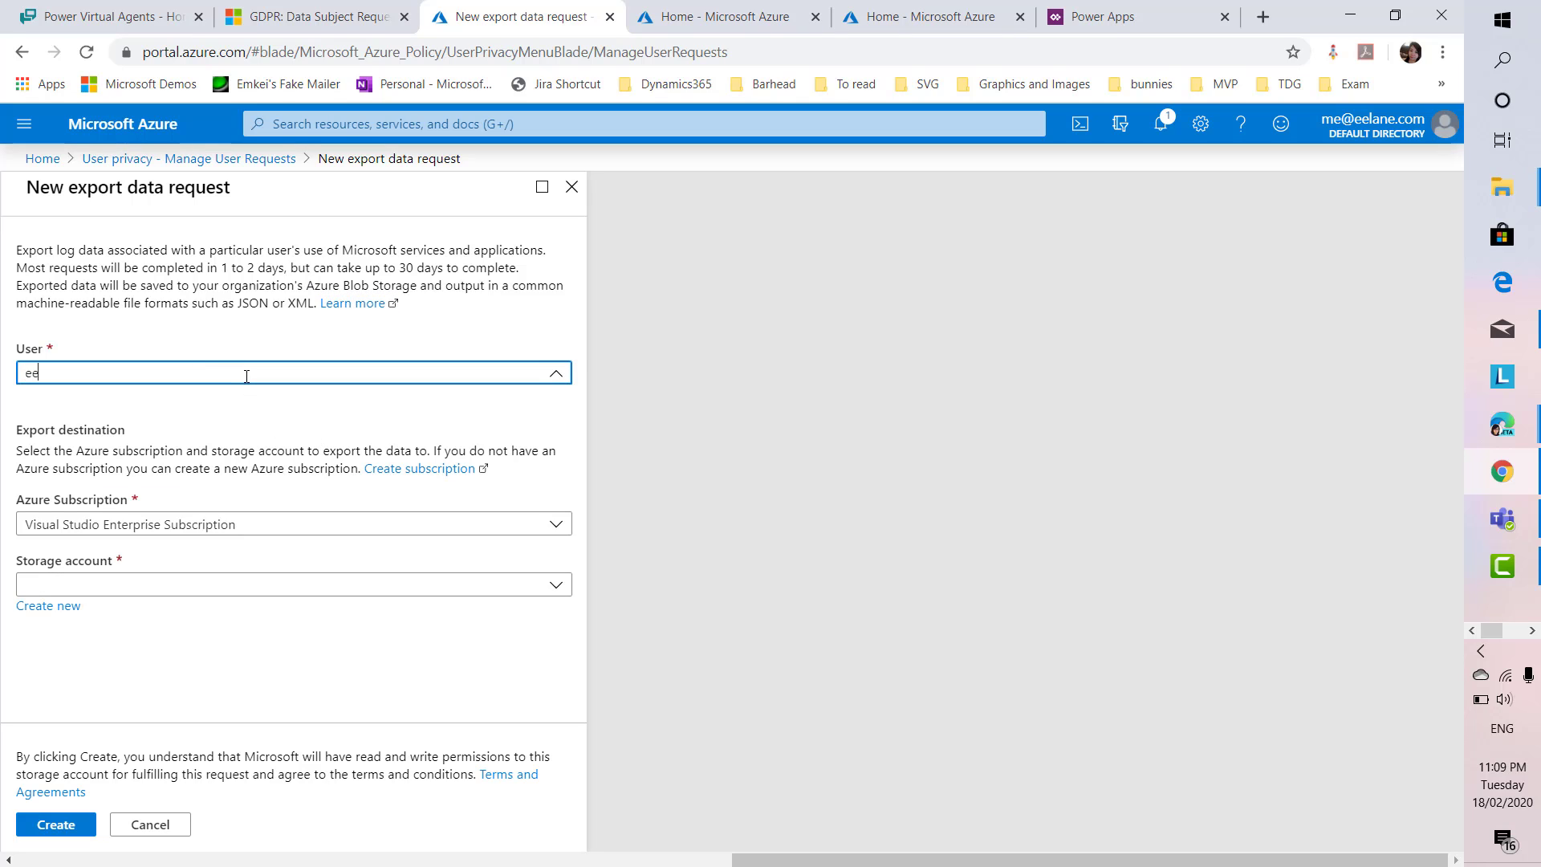
type(" la")
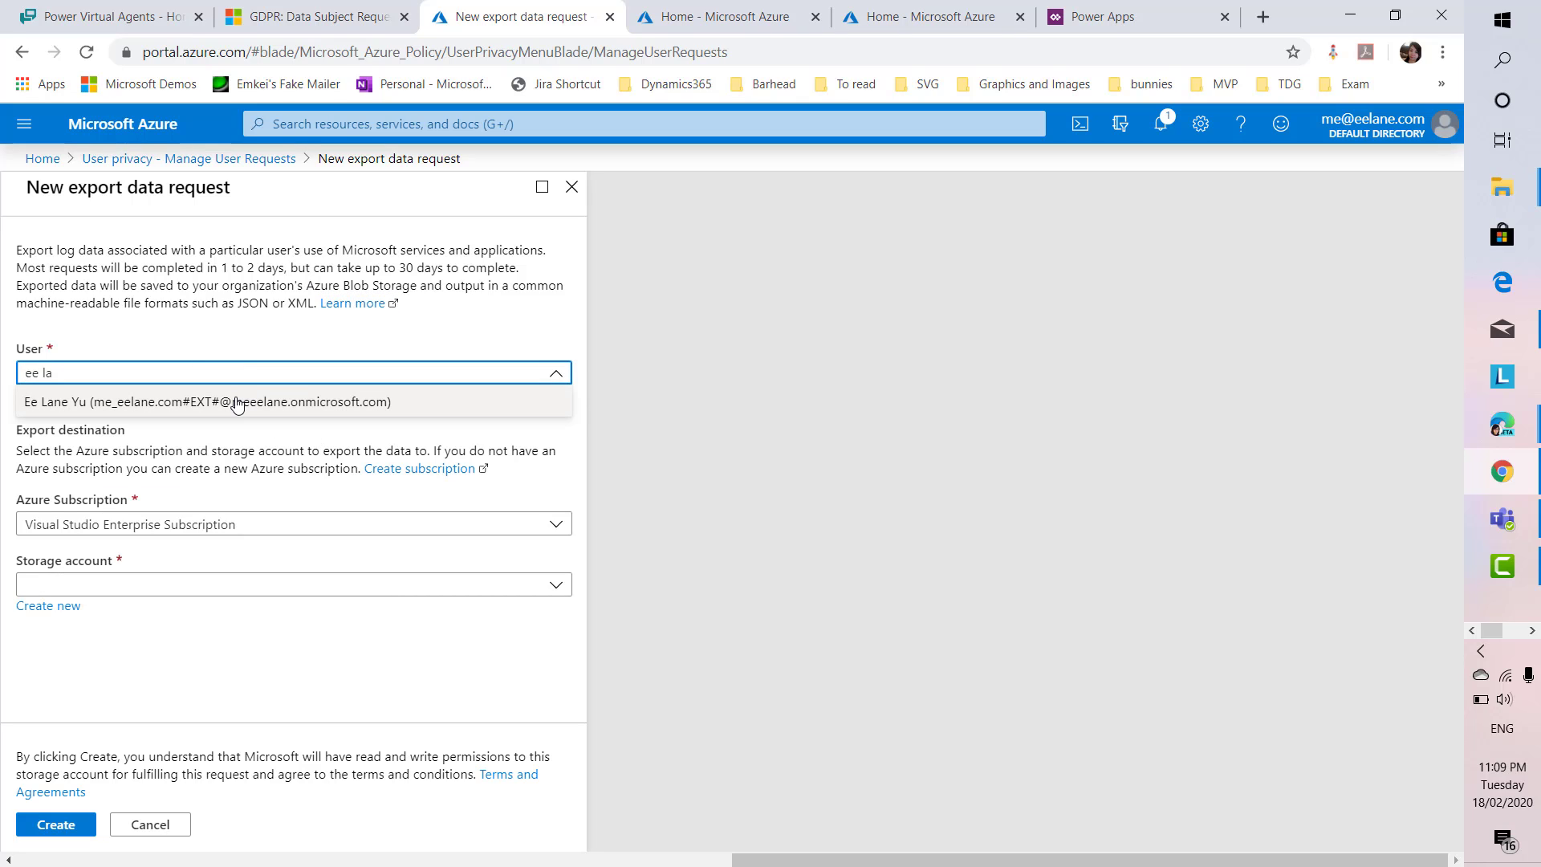
left_click(237, 405)
left_click(189, 583)
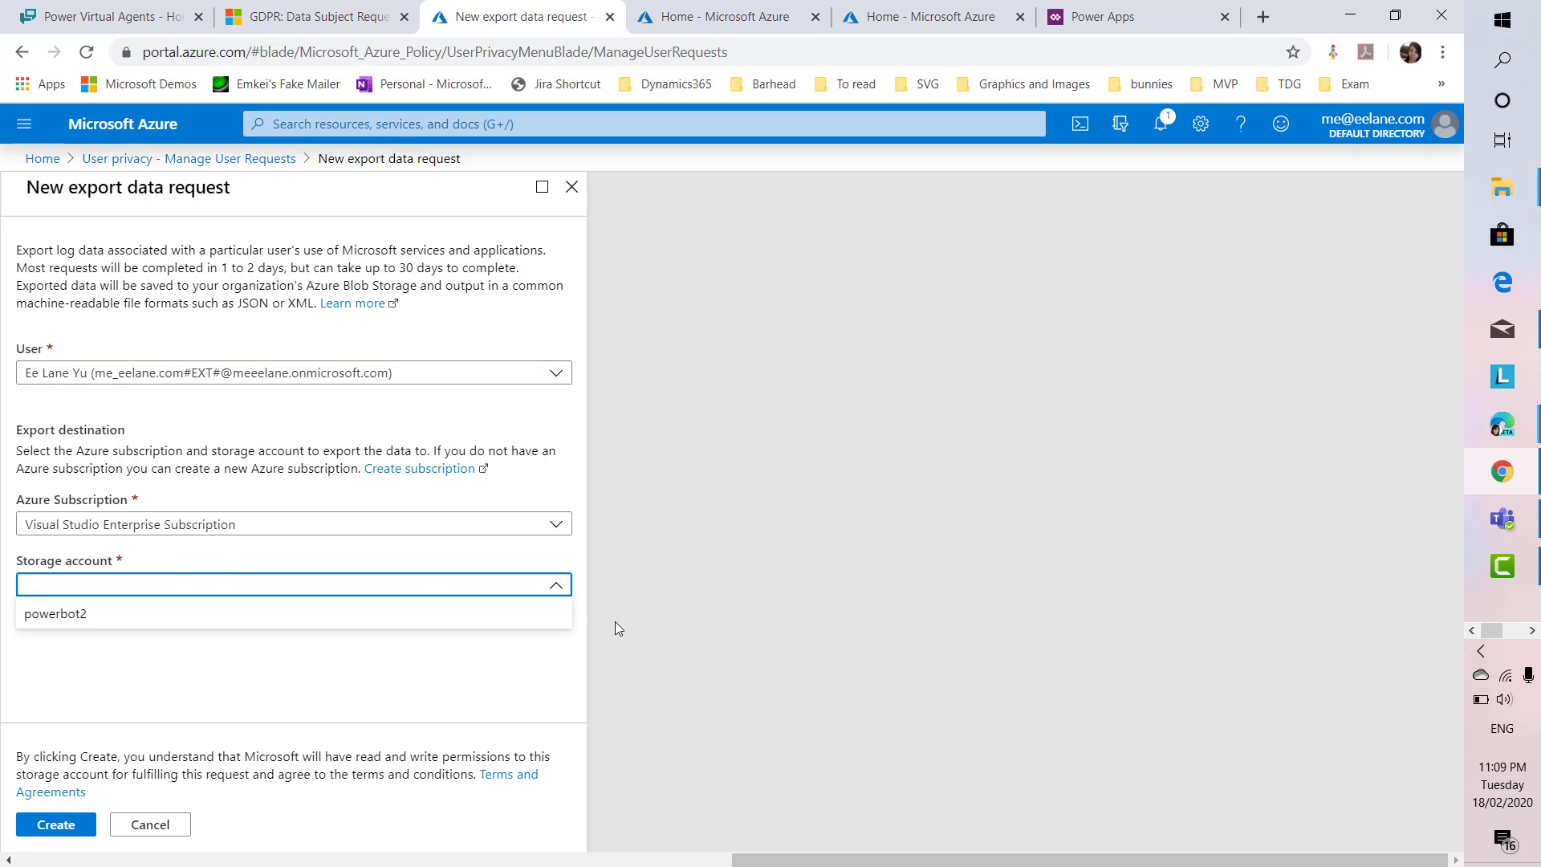
left_click(377, 625)
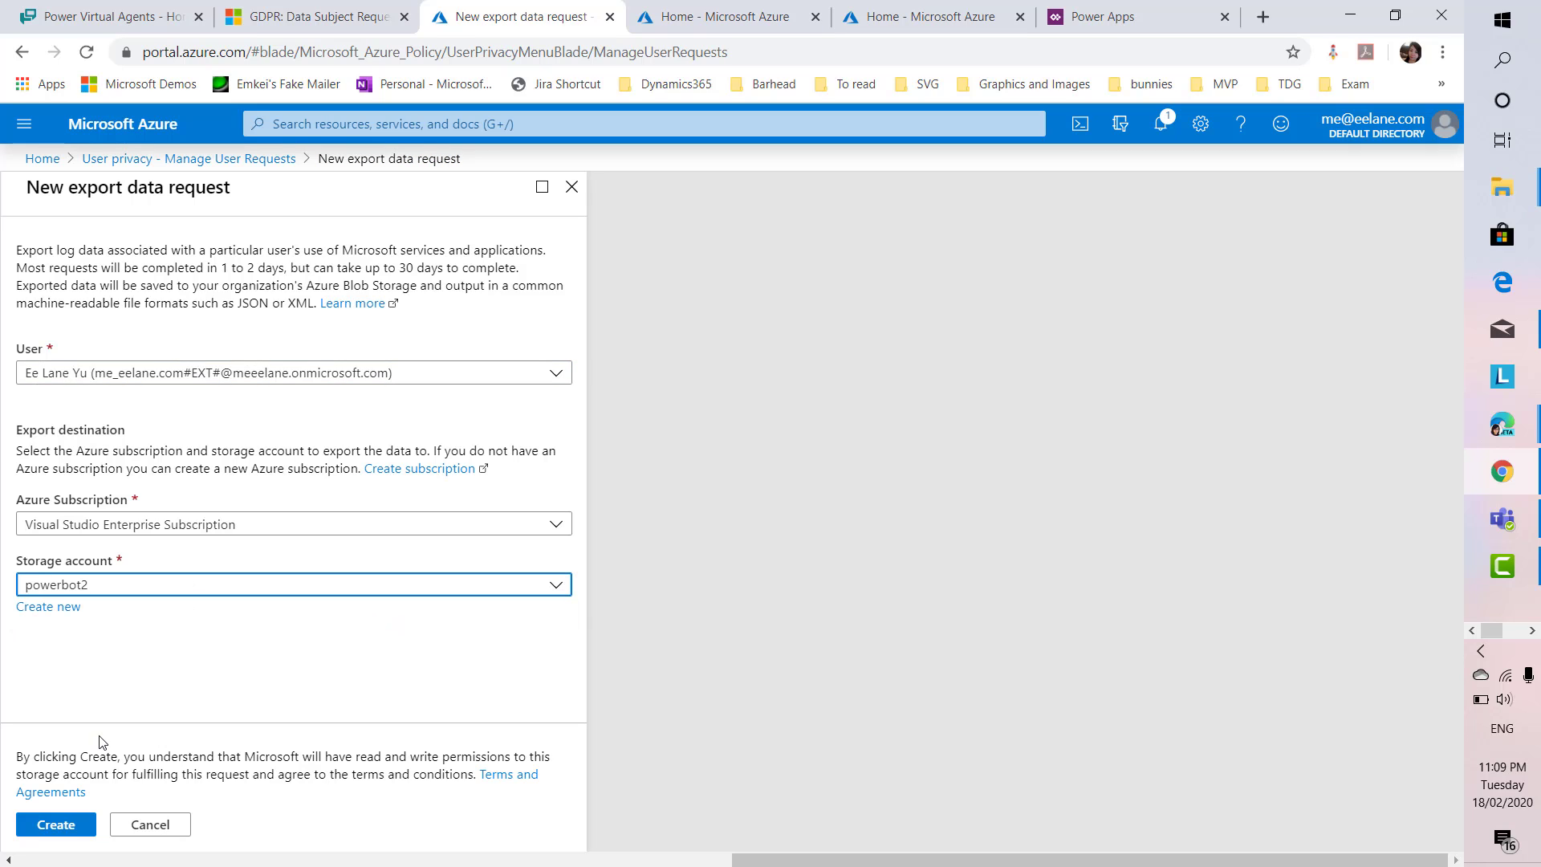
left_click(56, 824)
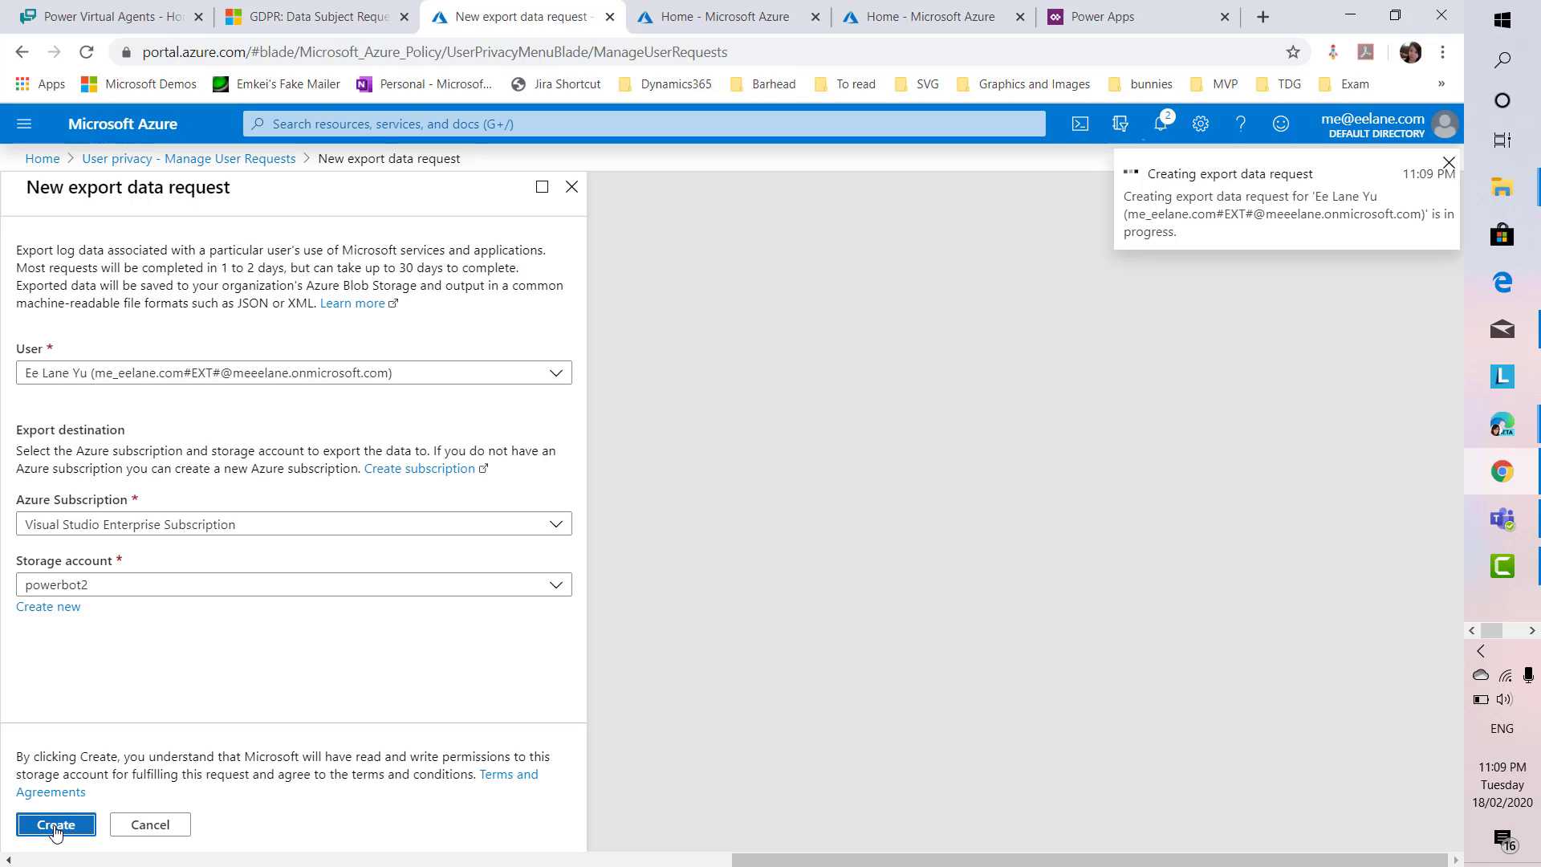